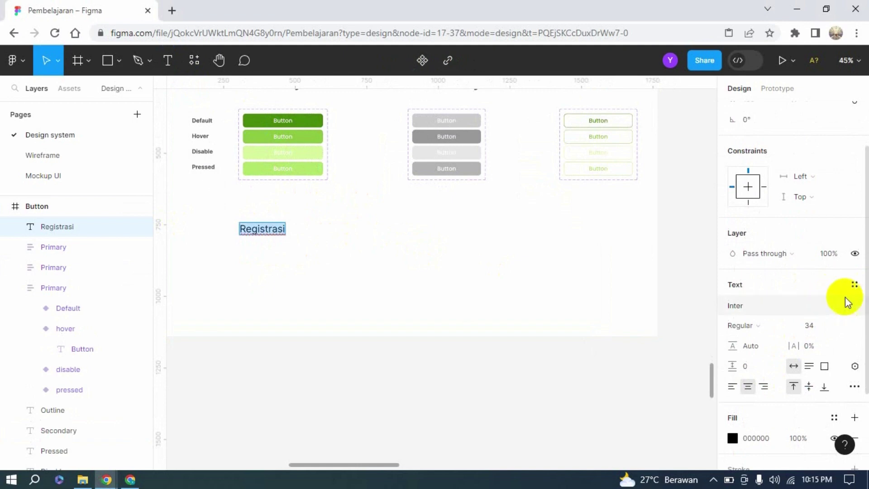
- Apply the Large Title -Medium text style to the Registrasi text and move it to about X 458, Y 755
click(853, 288)
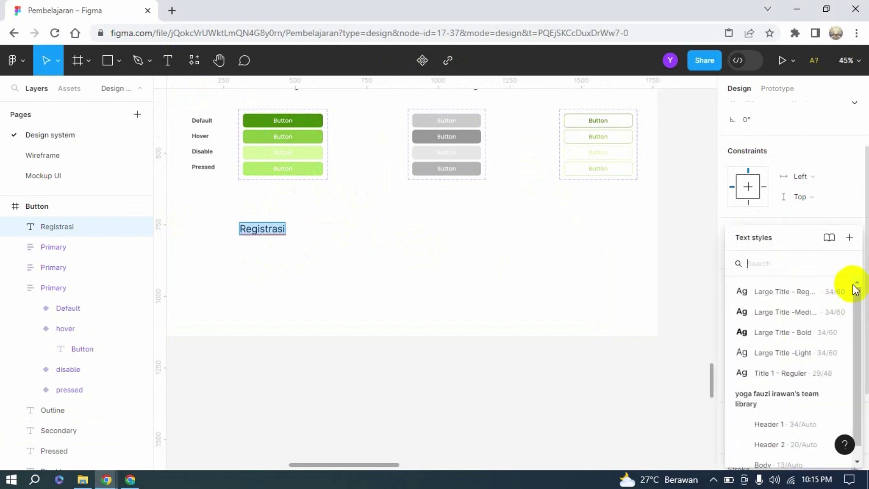
scroll(808, 346, down, 1)
scroll(800, 342, up, 1)
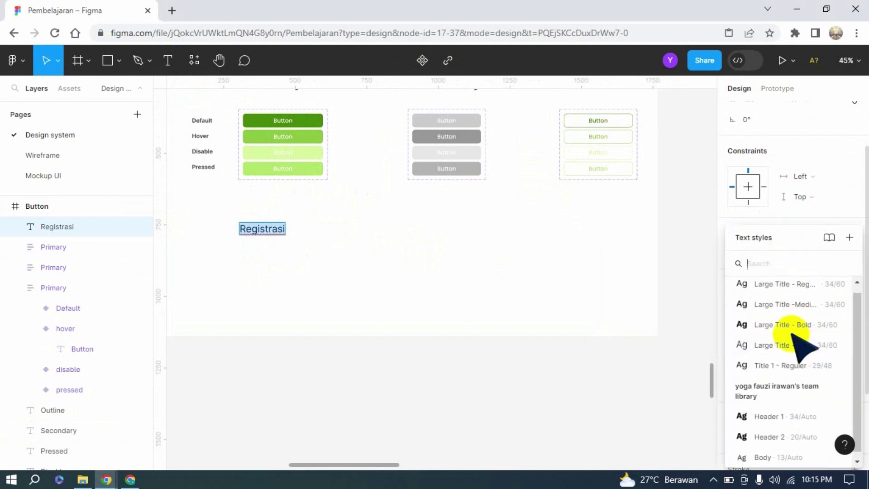
click(769, 312)
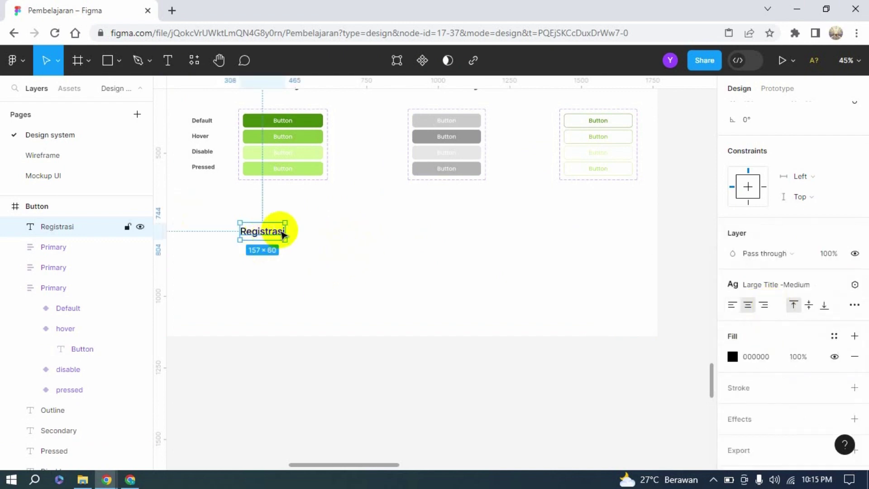
drag(282, 233, 325, 237)
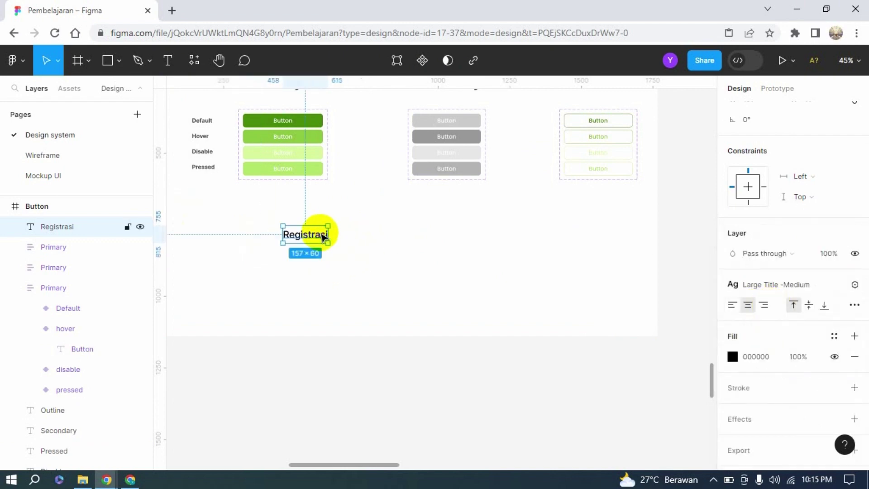
scroll(803, 283, up, 2)
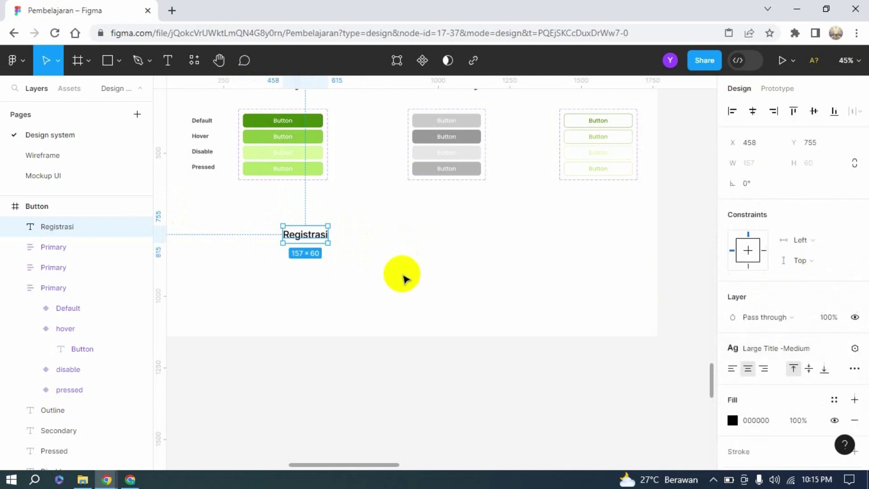
- Wrap the Registrasi text in auto layout with 16 horizontal and vertical padding, and move the frame to about X 338, Y 718
key(shift+a)
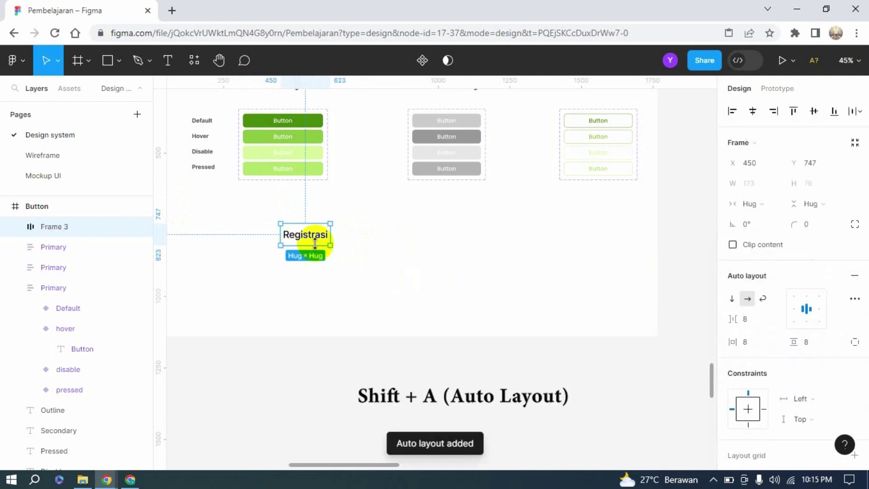
click(753, 318)
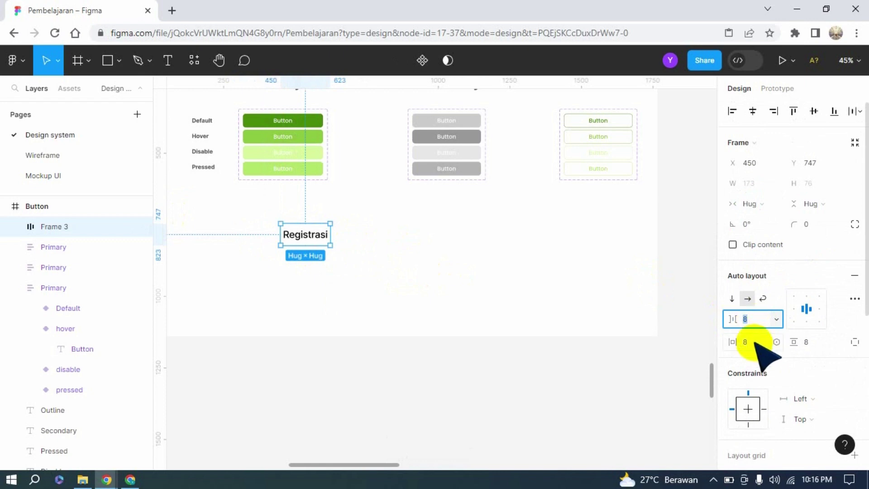
click(755, 343)
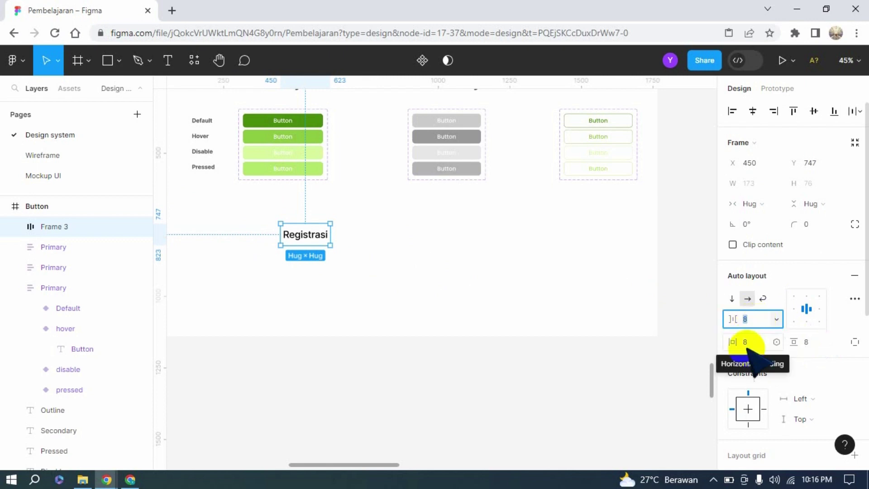
click(750, 343)
text(16)
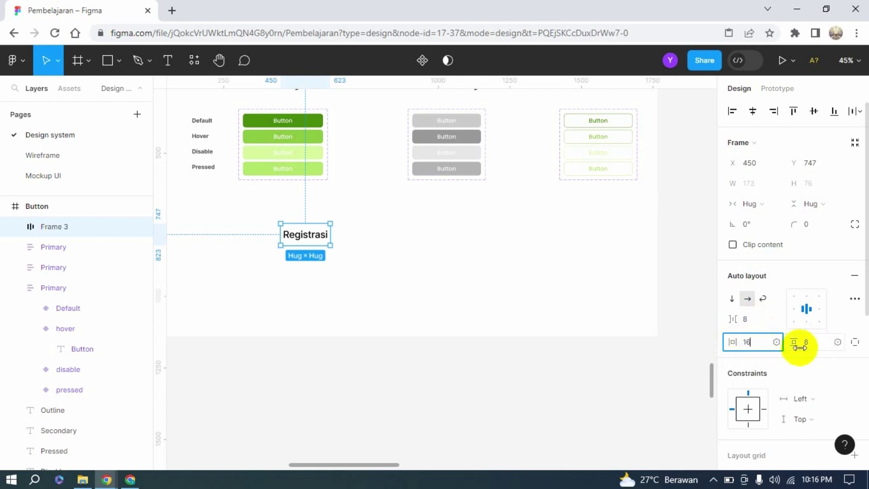
click(807, 343)
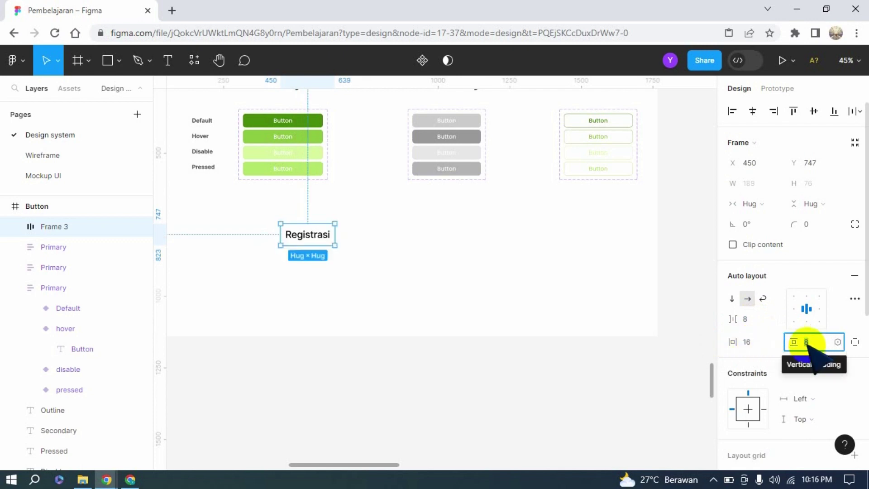
text(16)
click(534, 322)
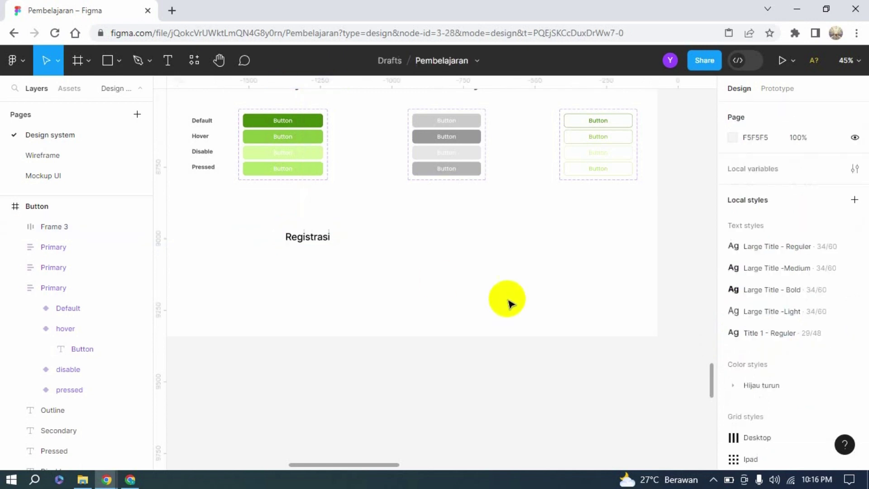
drag(298, 238, 267, 229)
scroll(795, 382, down, 6)
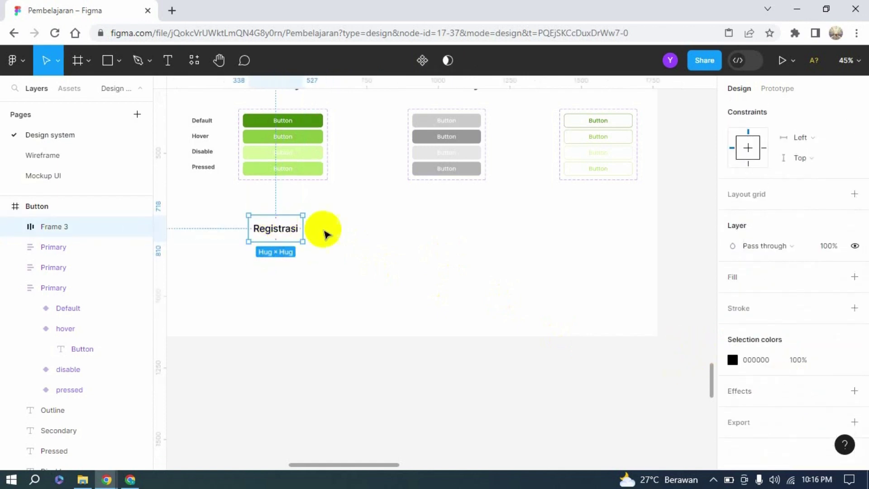
click(732, 360)
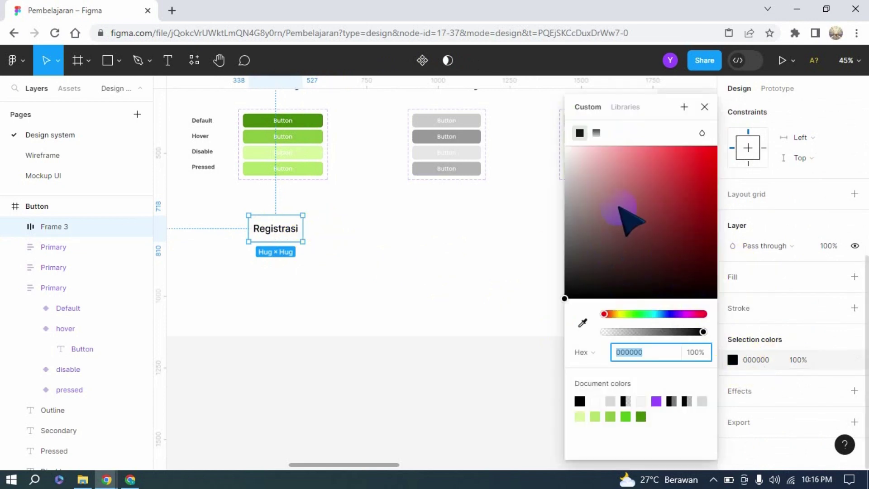
click(643, 314)
drag(652, 234, 729, 159)
click(705, 106)
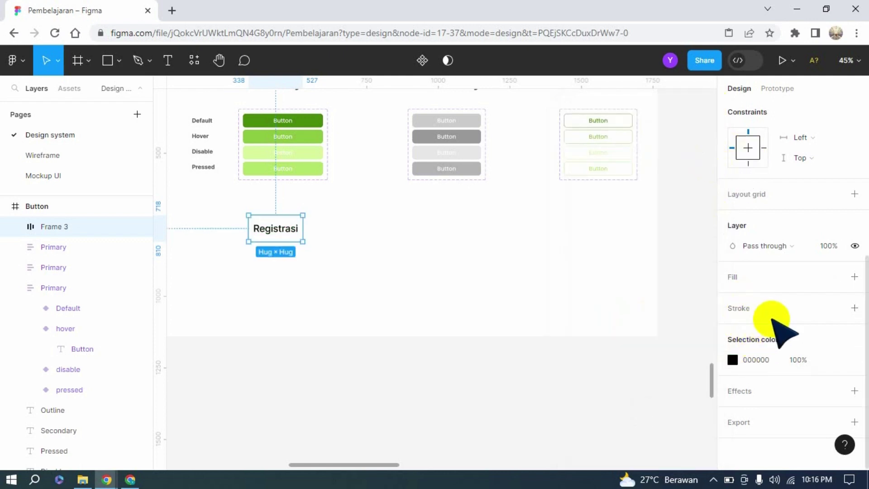
click(489, 259)
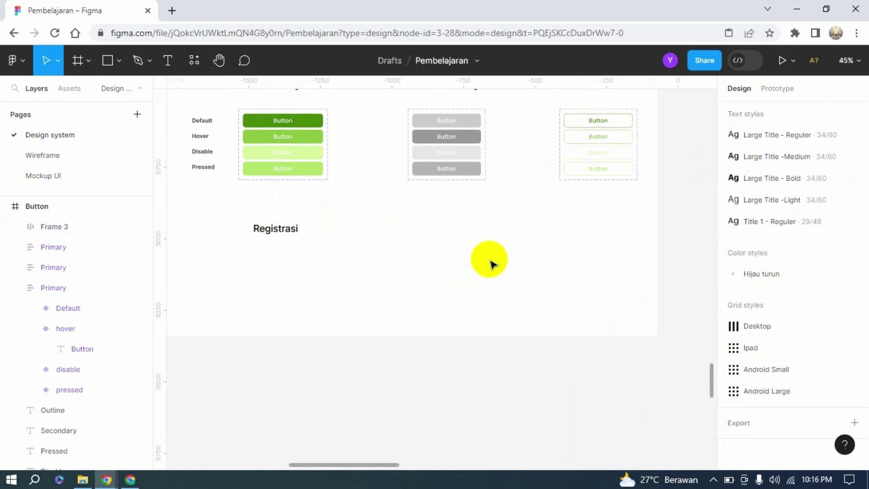
- Add a solid red FF0000 fill to the Registrasi auto layout frame
click(282, 223)
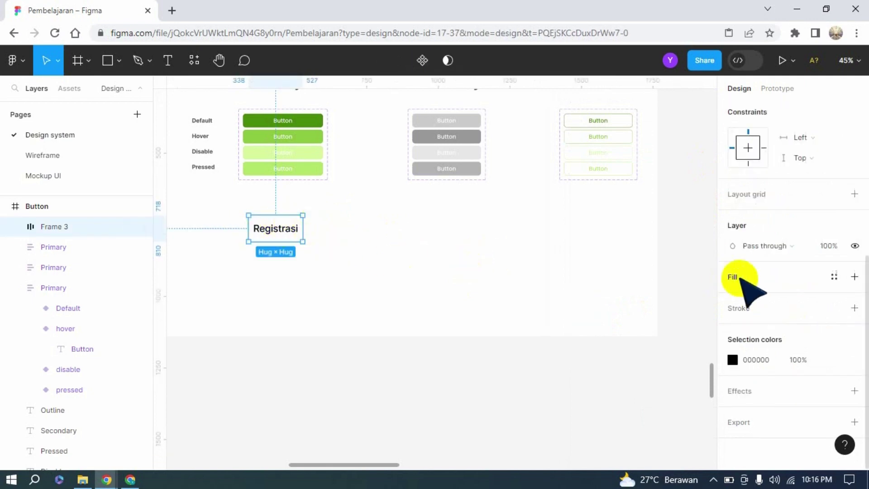
click(854, 276)
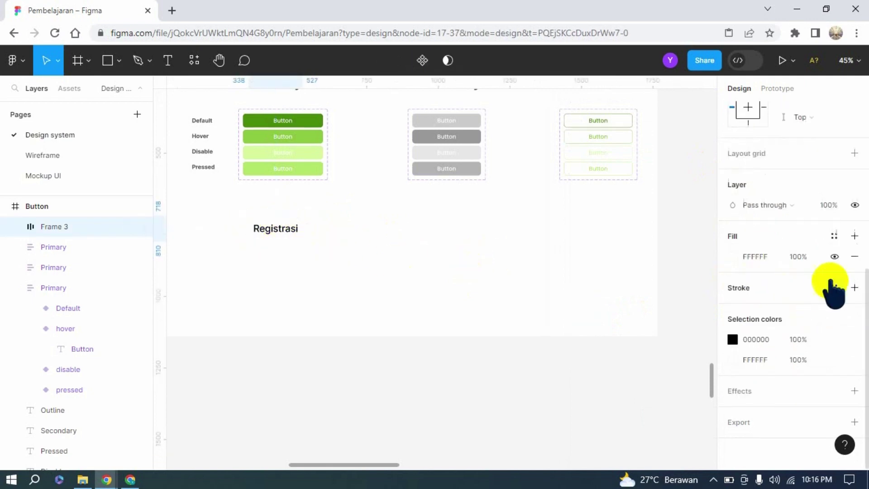
click(732, 257)
click(714, 145)
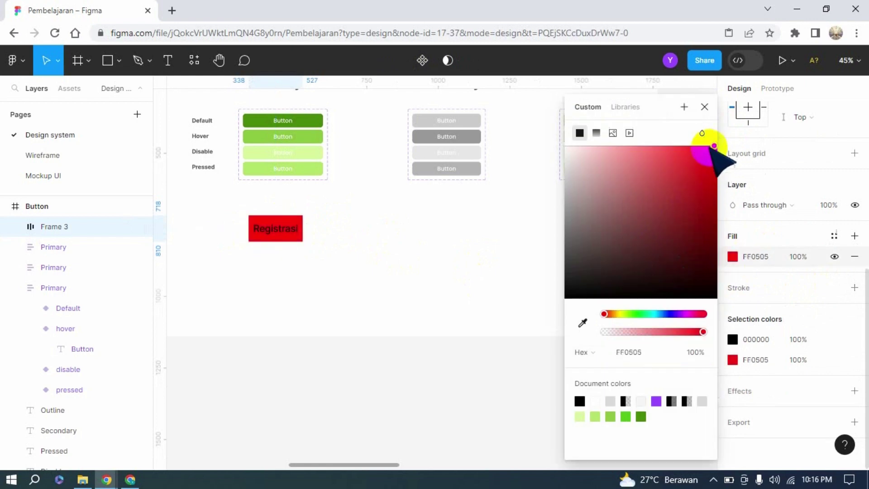
mouse_move(714, 146)
mouse_down()
mouse_move(692, 175)
mouse_move(718, 144)
mouse_up()
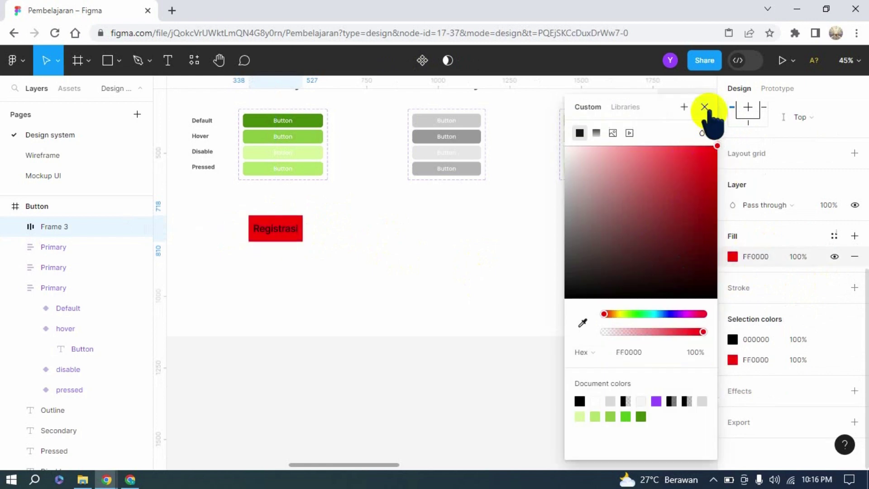
click(704, 106)
click(455, 254)
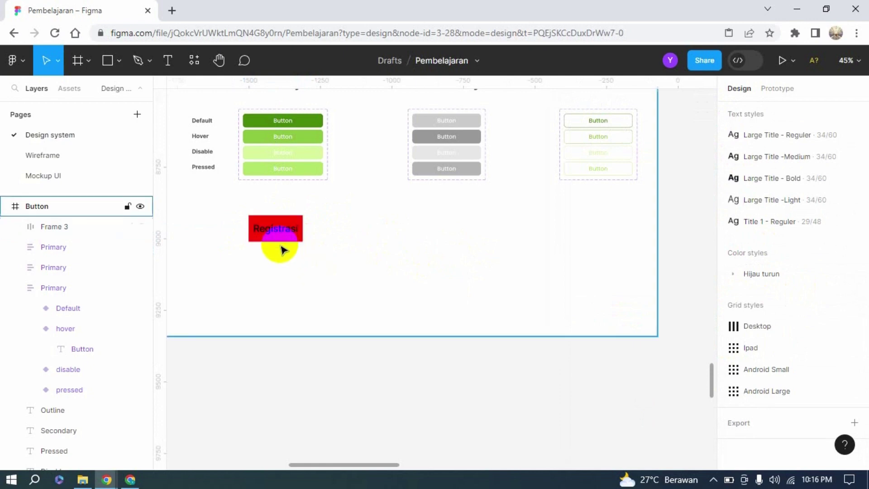
- Change the fill of the Registrasi text inside the red frame to white FFFFFF
scroll(279, 239, up, 3)
scroll(332, 249, up, 2)
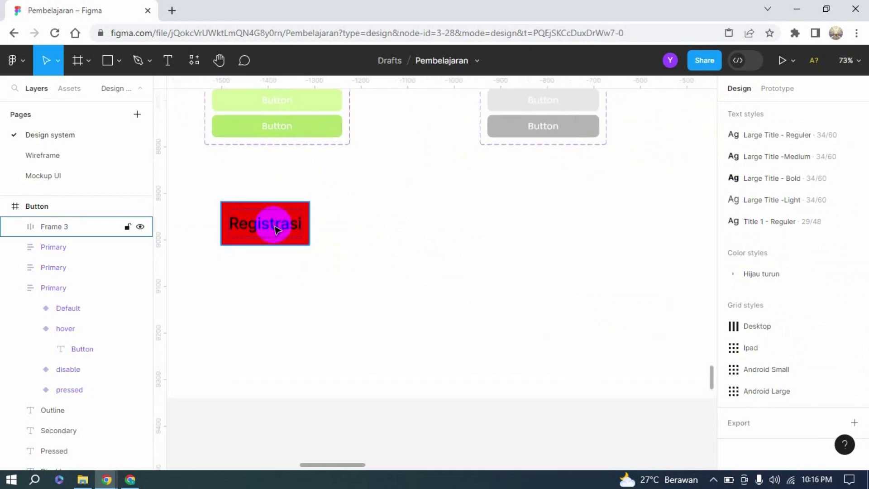
click(276, 228)
double_click(276, 229)
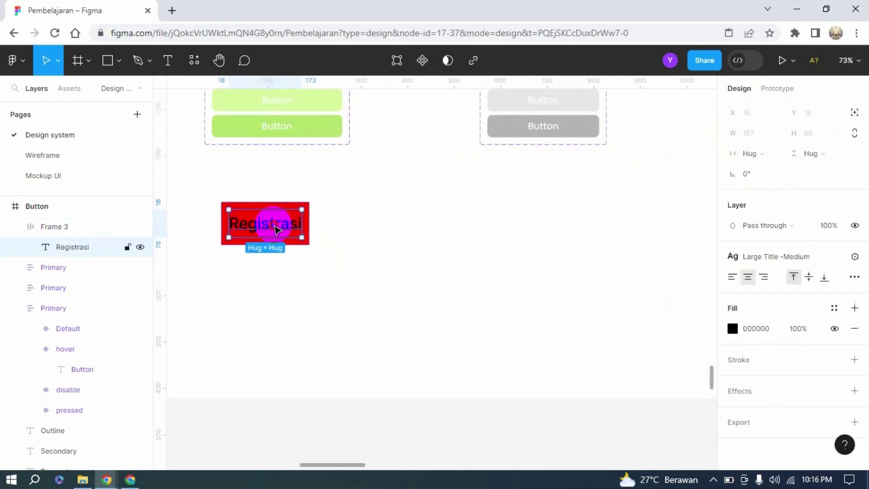
double_click(276, 229)
click(733, 328)
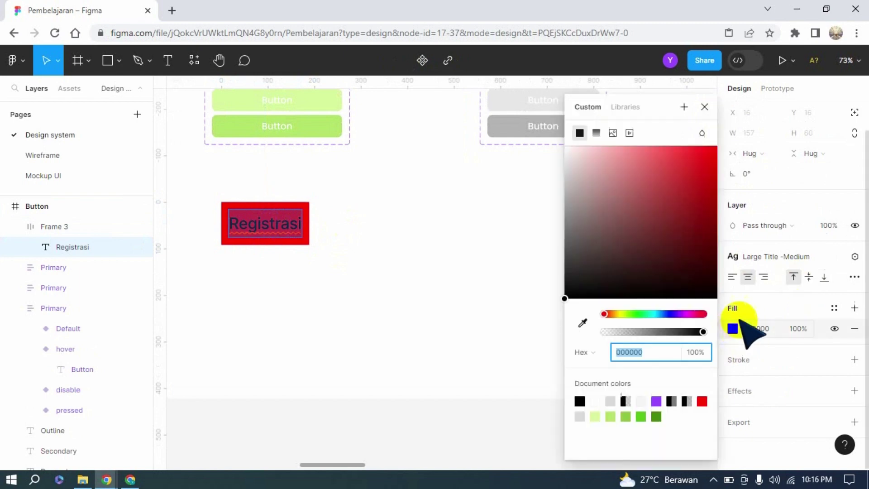
click(565, 146)
click(704, 107)
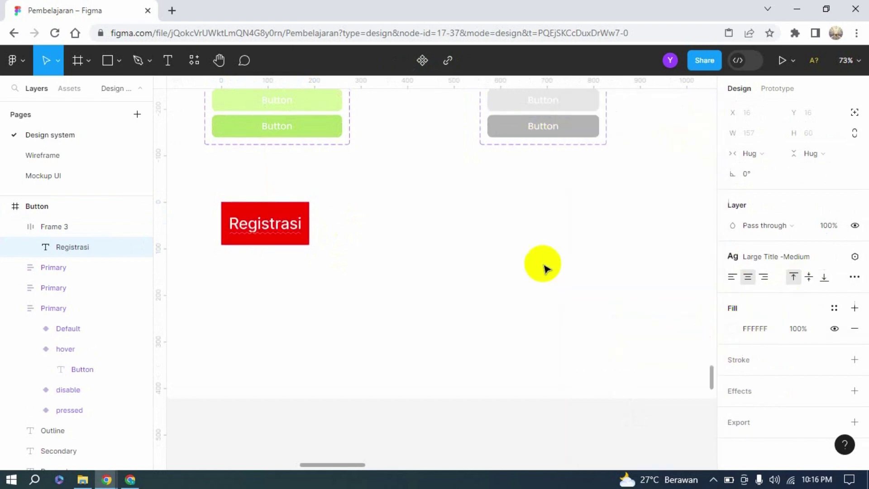
key(Escape)
click(470, 242)
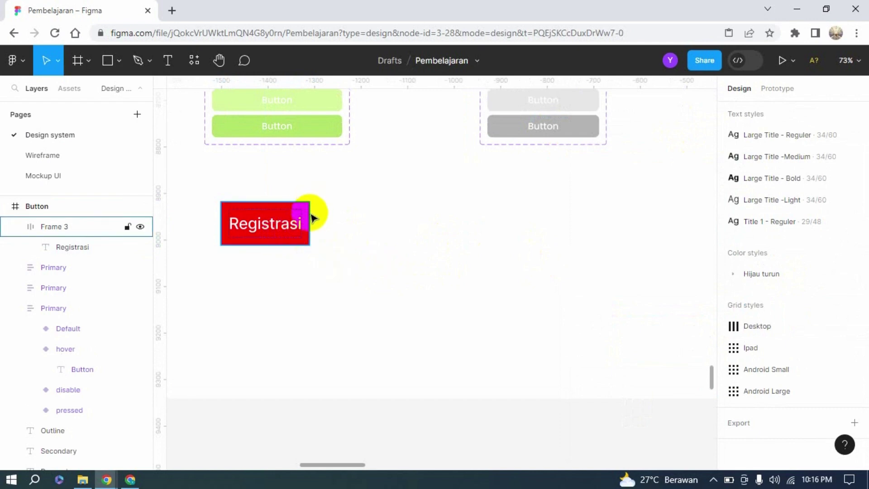
- Set the corner radius of the red Registrasi frame to 15
scroll(313, 218, up, 5)
scroll(339, 257, down, 5)
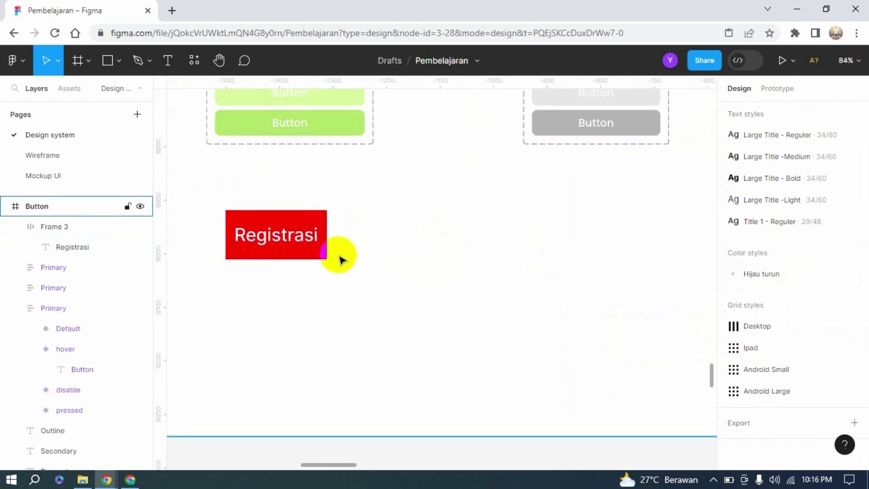
scroll(341, 256, up, 1)
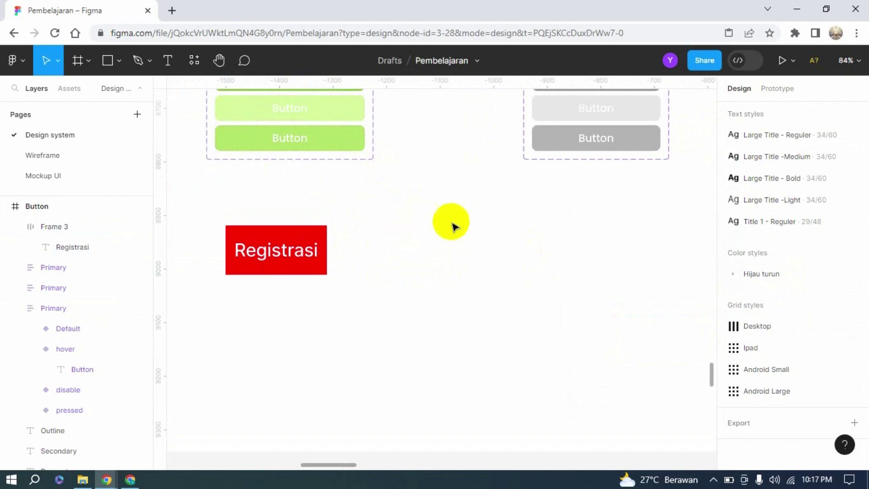
scroll(770, 272, up, 3)
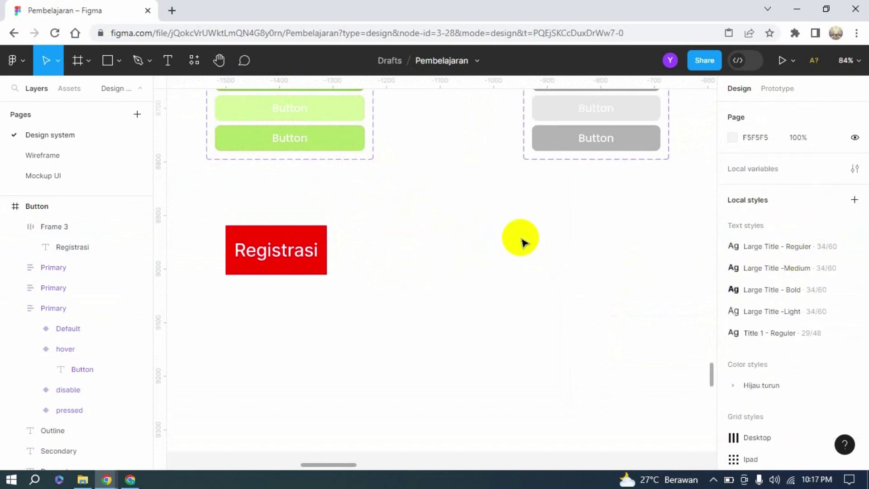
scroll(360, 136, up, 3)
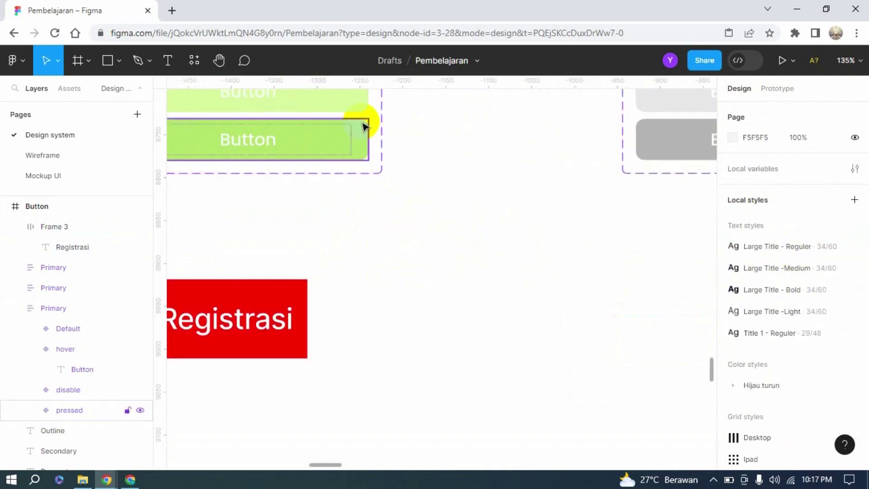
scroll(363, 185, down, 5)
click(333, 301)
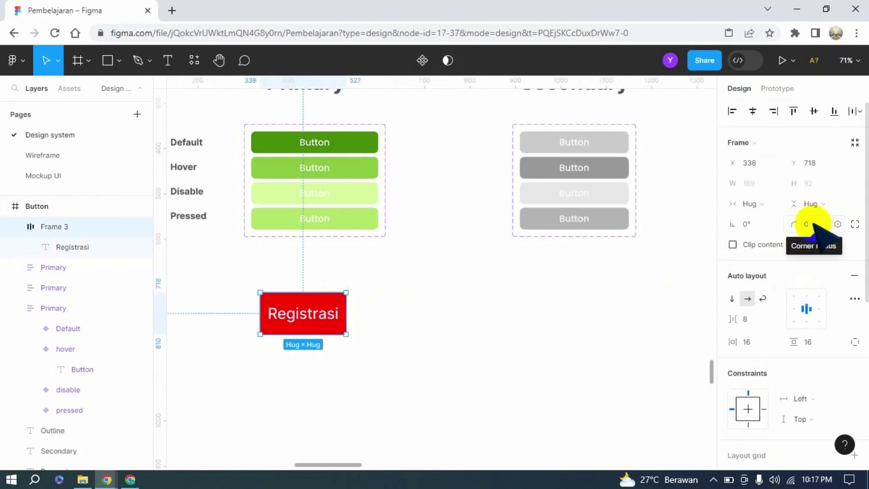
click(815, 224)
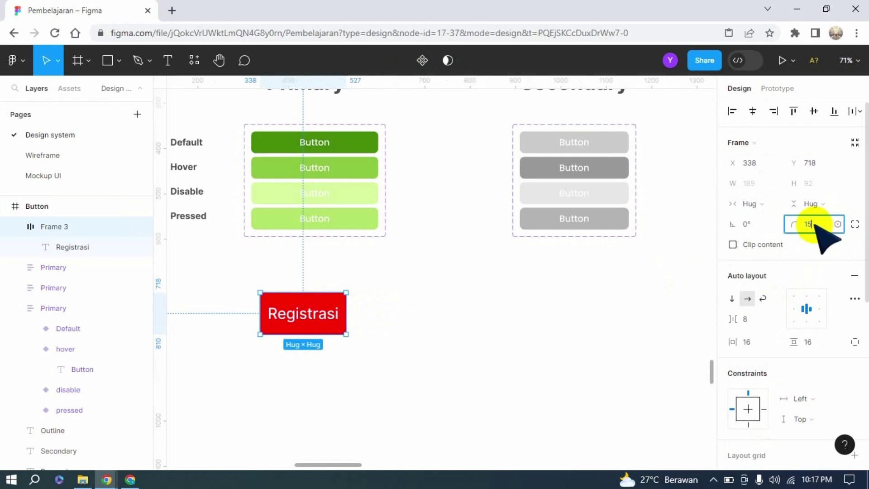
key(Return)
click(512, 311)
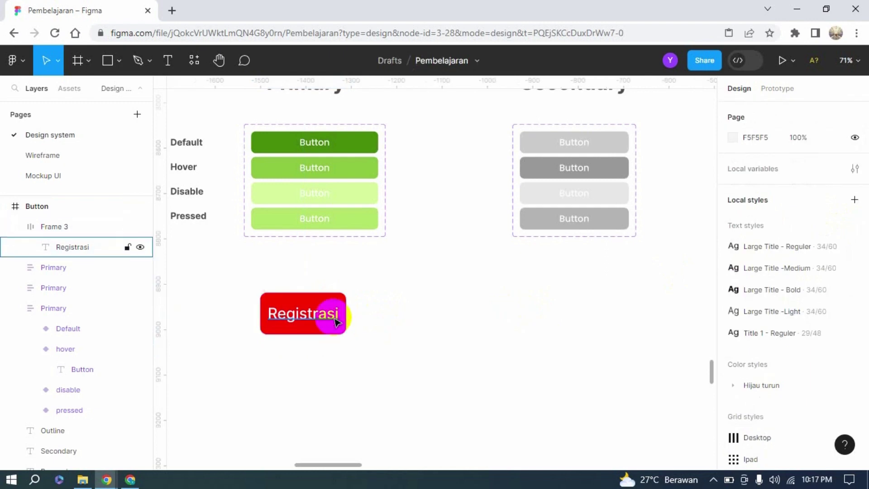
- Set the corner radius of the red Registrasi frame to 35
scroll(297, 319, up, 5)
scroll(297, 319, up, 1)
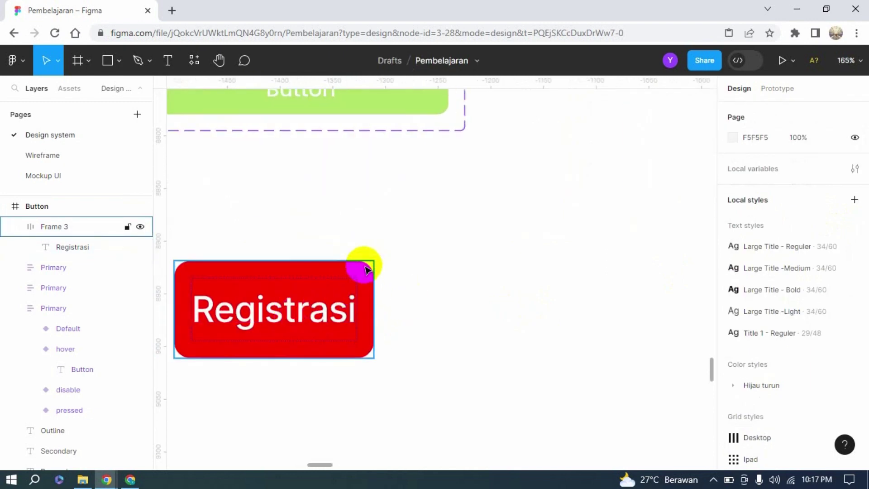
click(370, 274)
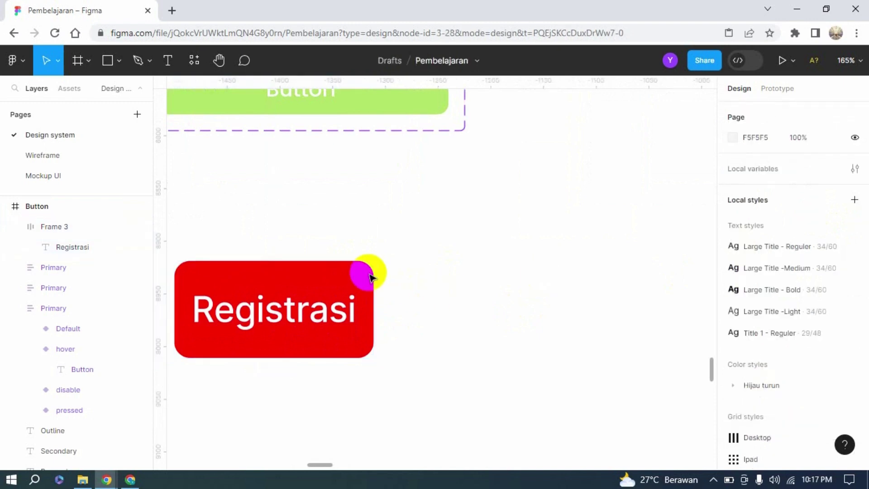
click(362, 272)
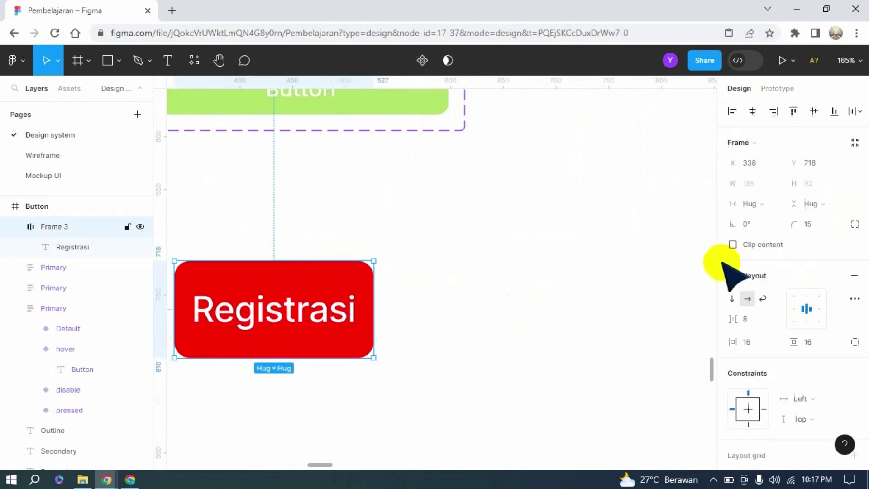
click(813, 225)
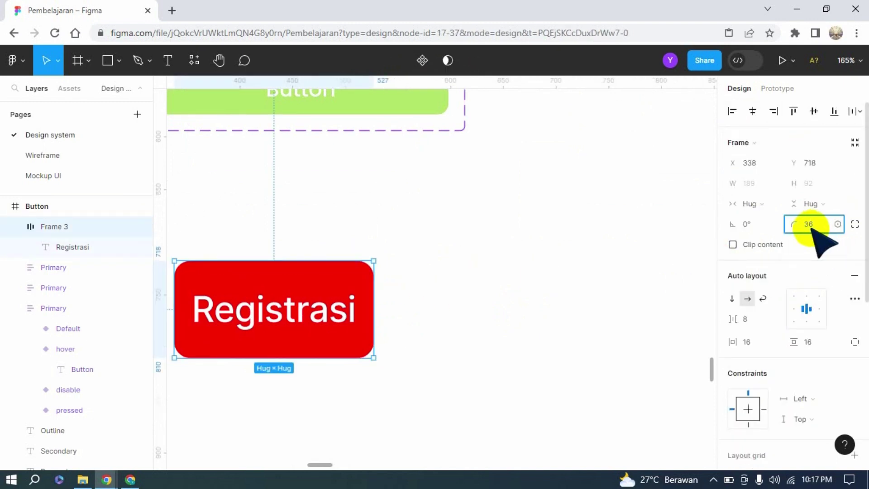
click(591, 267)
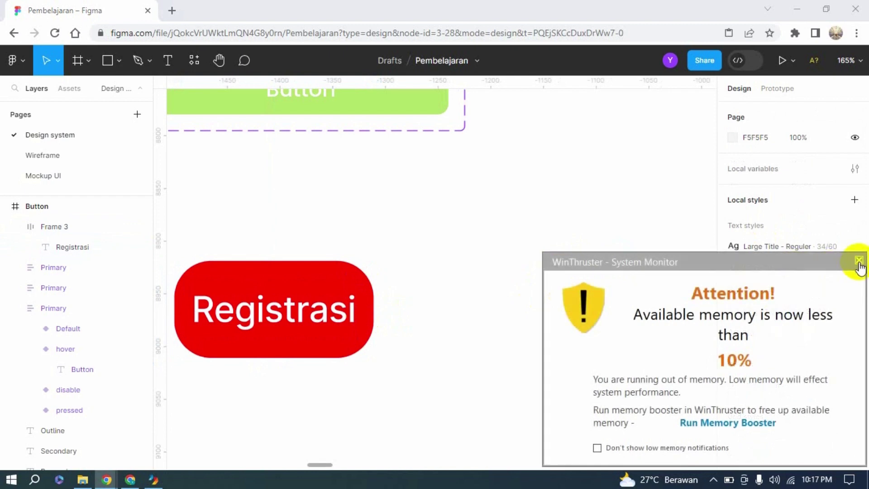
- Restore the red Registrasi frame's corner radius to 15
click(360, 279)
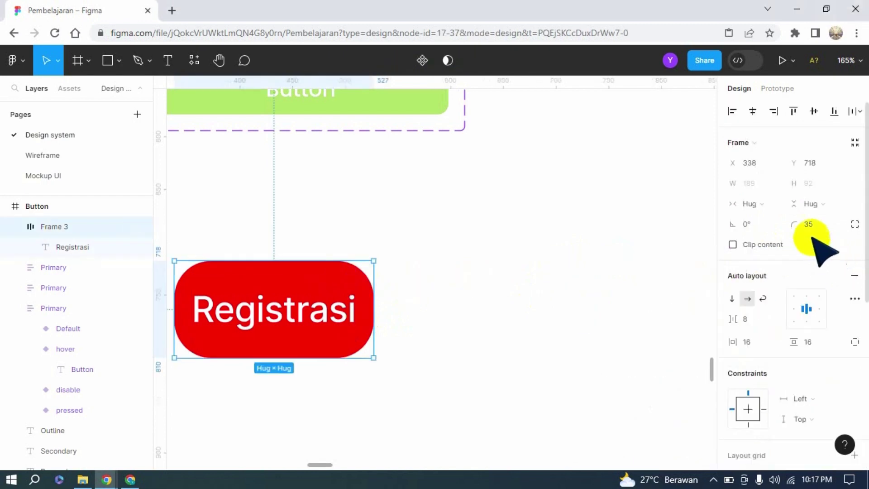
click(809, 224)
text(1)
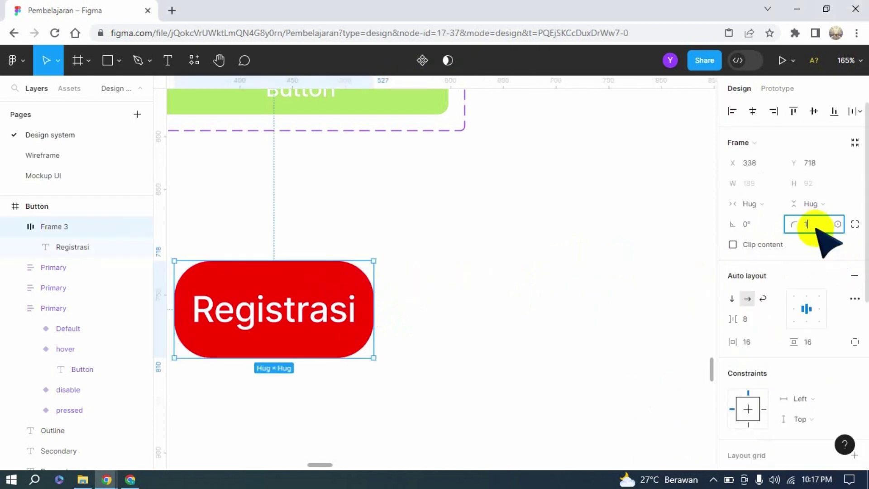
text(6)
key(Return)
click(480, 319)
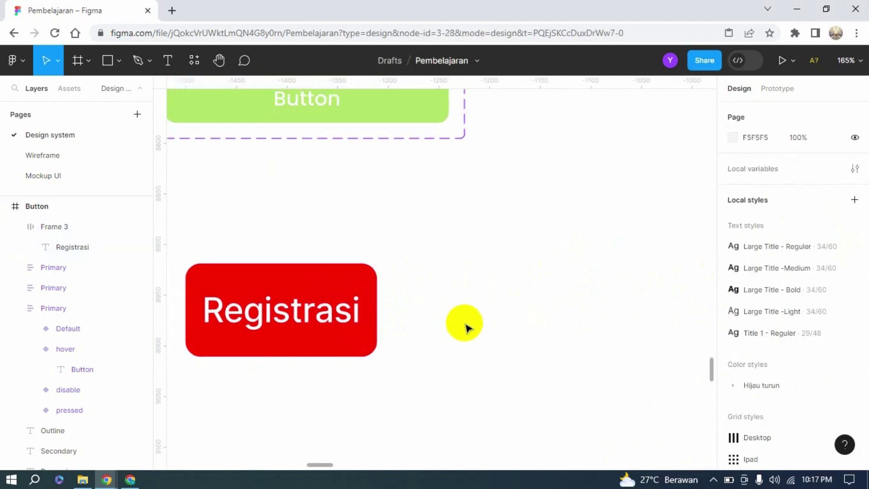
- Set the Registrasi frame's auto layout item spacing to 12 and move the frame to X 318, Y 711
scroll(489, 331, down, 5)
click(407, 317)
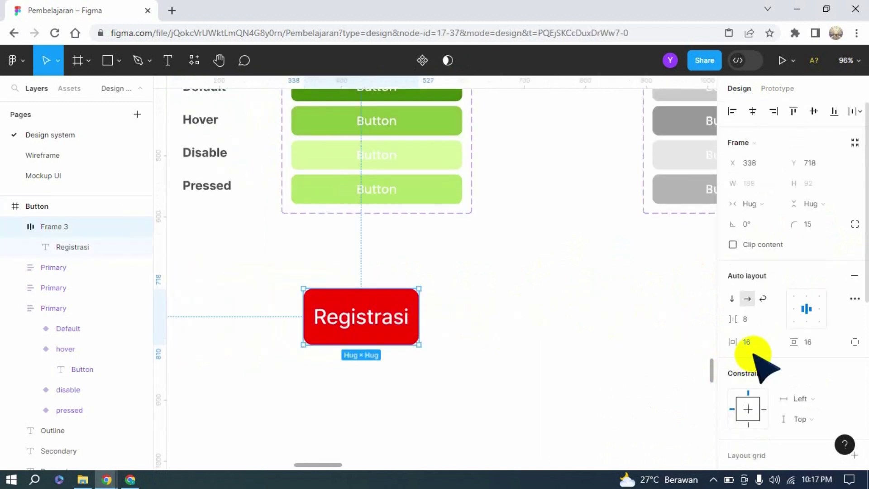
click(749, 323)
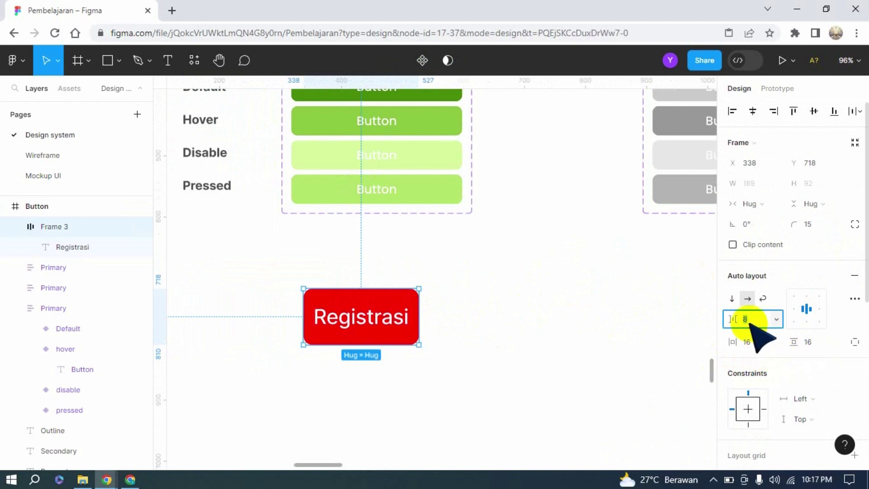
click(549, 324)
drag(406, 342, 394, 339)
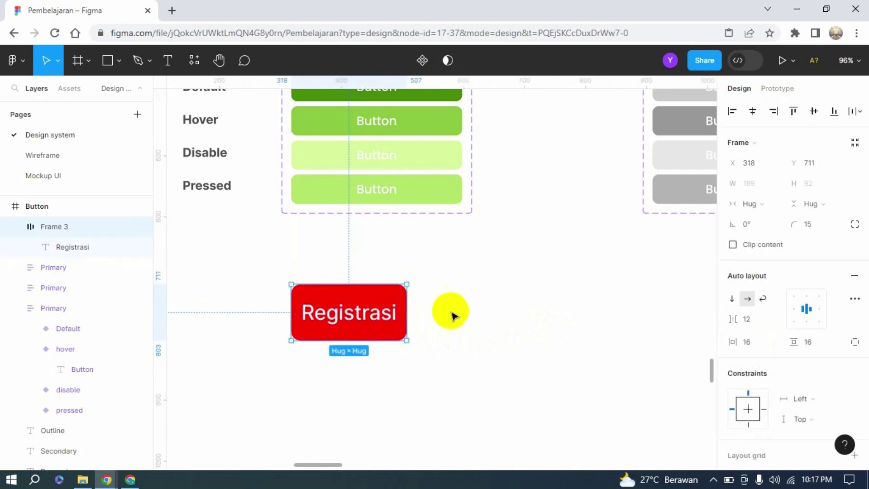
click(525, 330)
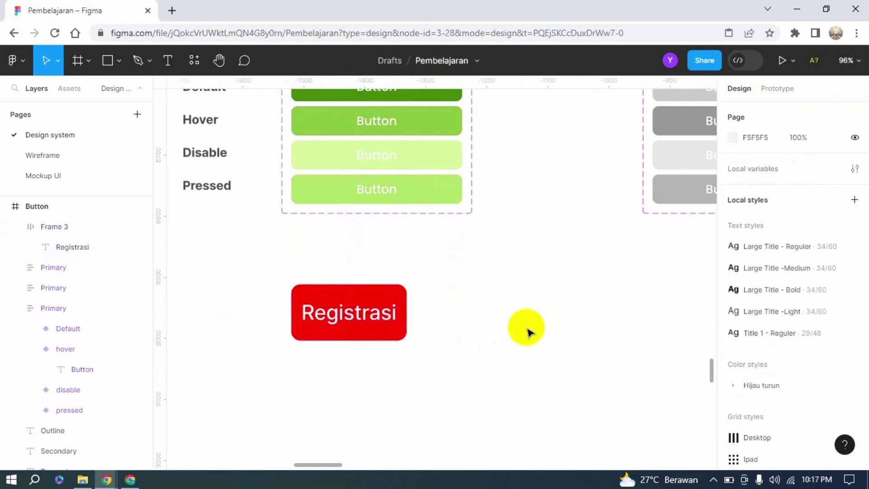
- Widen the red Registrasi frame to 280 so both sides line up with the green buttons above, at X 318
click(368, 308)
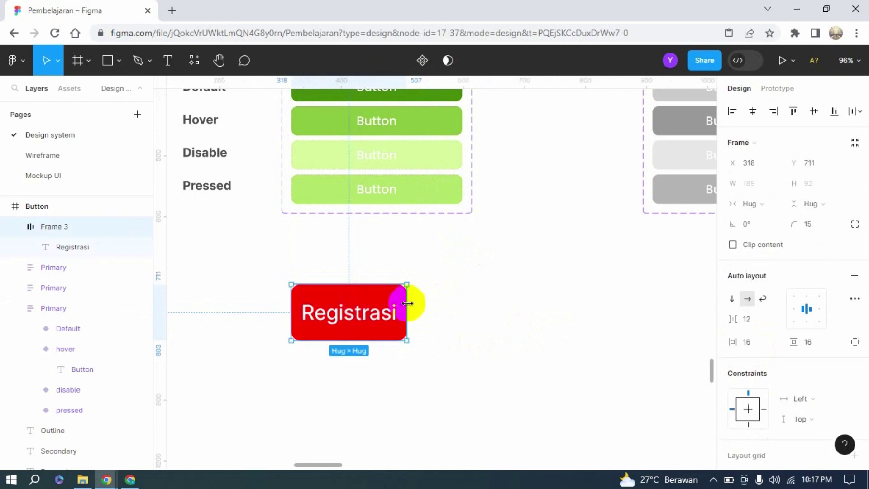
drag(420, 301, 462, 297)
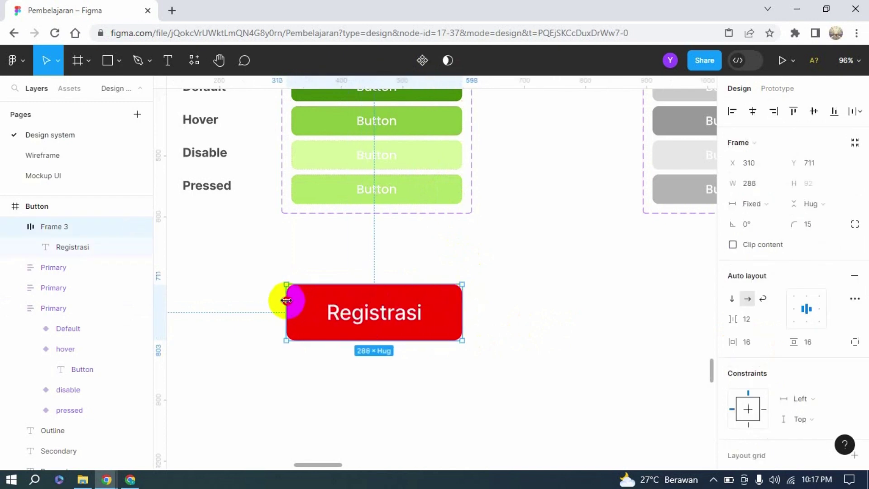
click(499, 312)
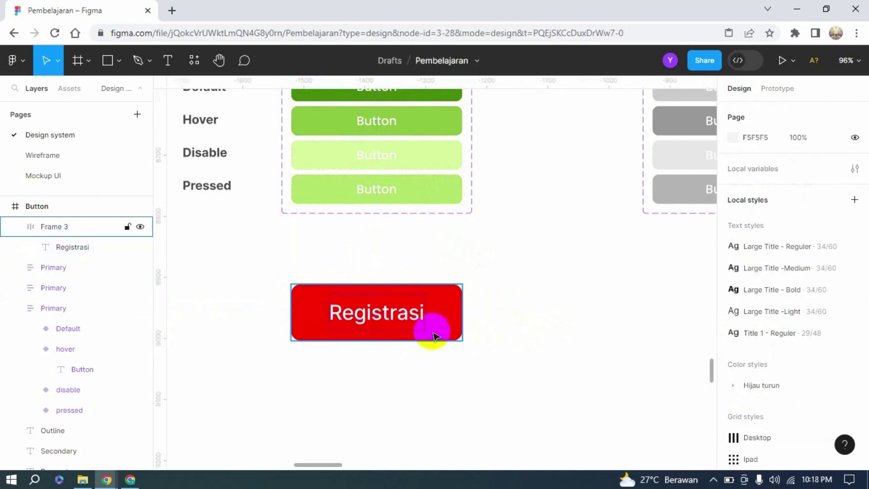
scroll(437, 348, down, 1)
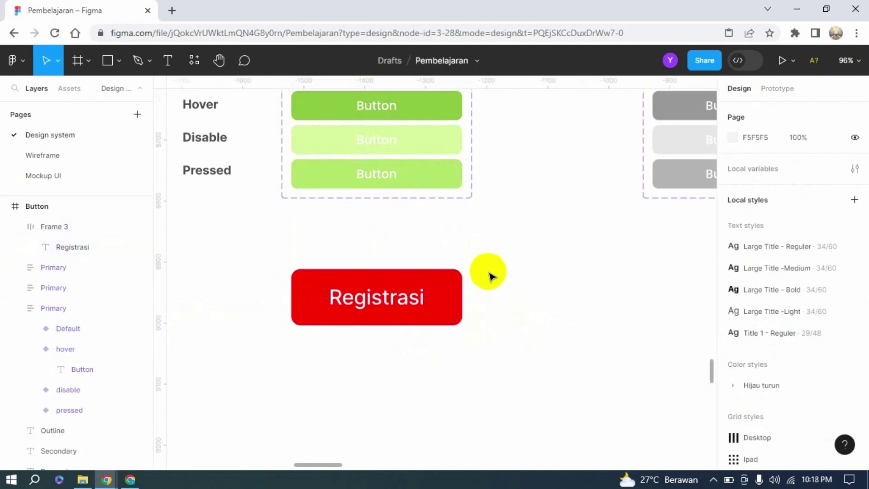
scroll(548, 305, left, 1)
click(405, 299)
click(607, 287)
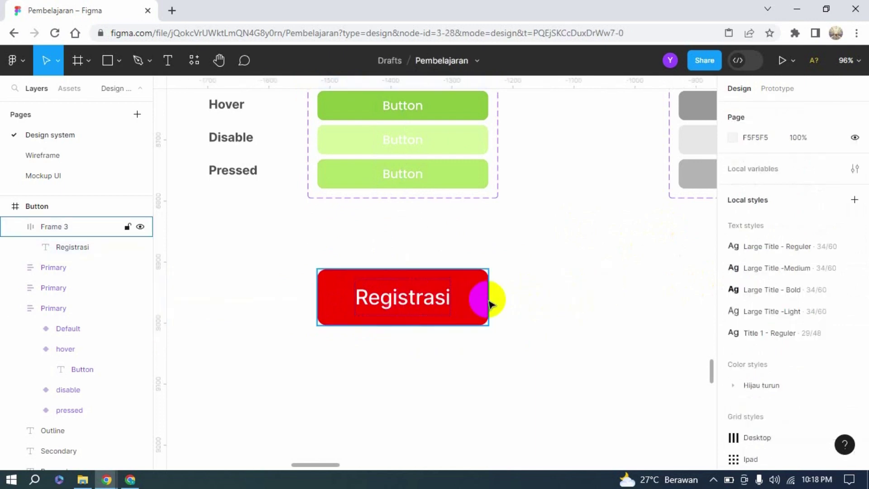
- Set the horizontal resizing of the Registrasi text inside the red frame to Fill container
click(430, 304)
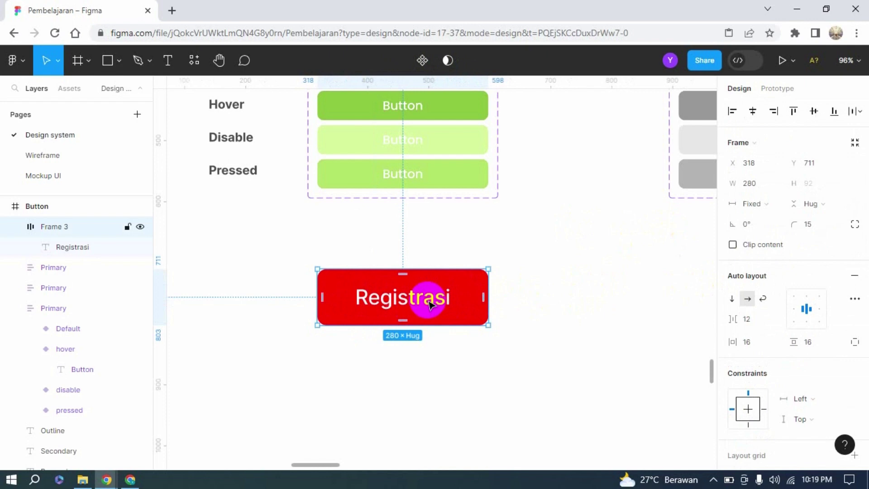
click(430, 304)
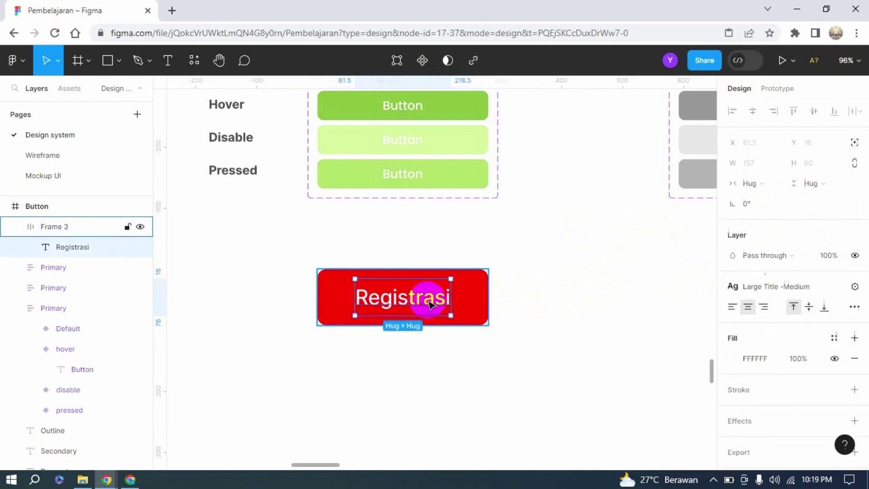
click(775, 180)
click(789, 199)
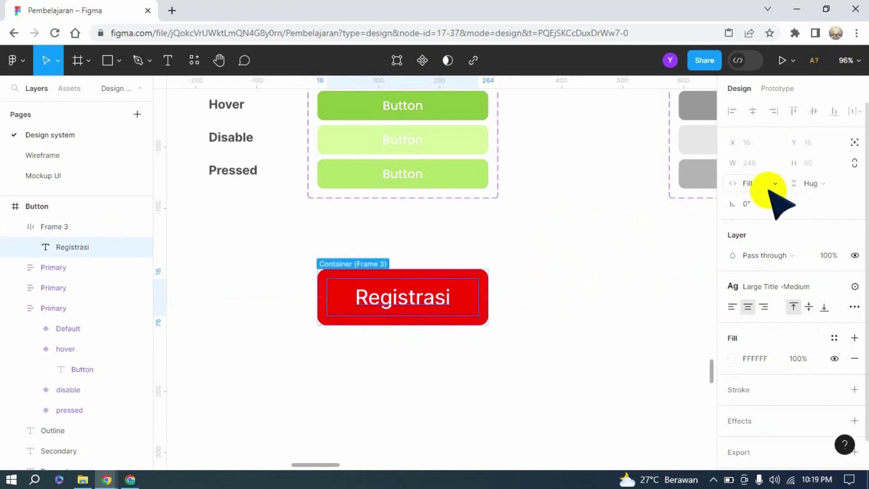
click(479, 314)
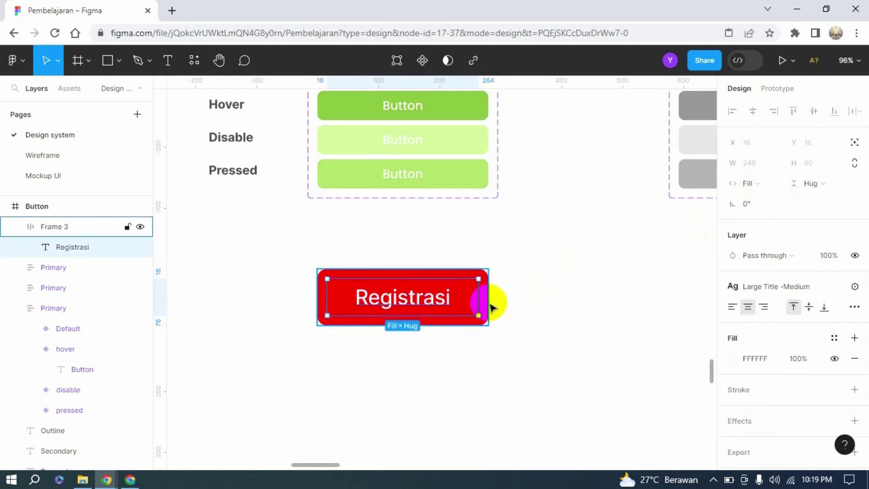
click(552, 291)
- Try left alignment on the Registrasi text and return it to centre alignment
double_click(401, 304)
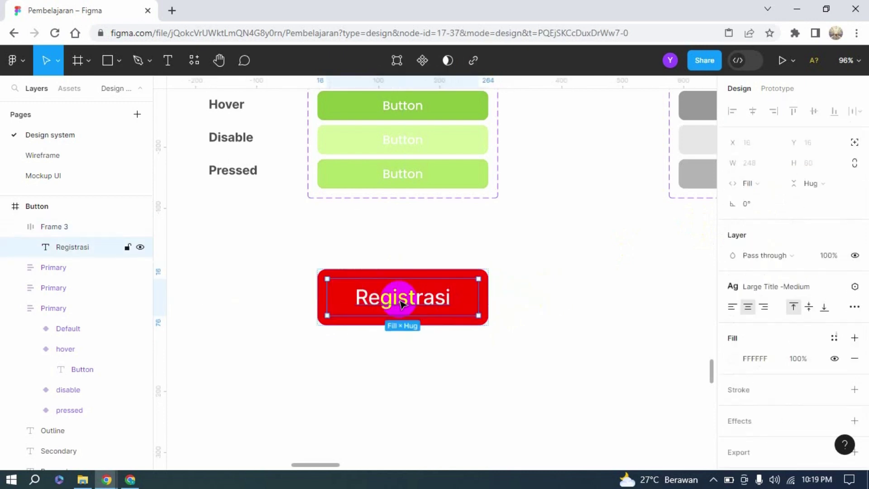
click(732, 306)
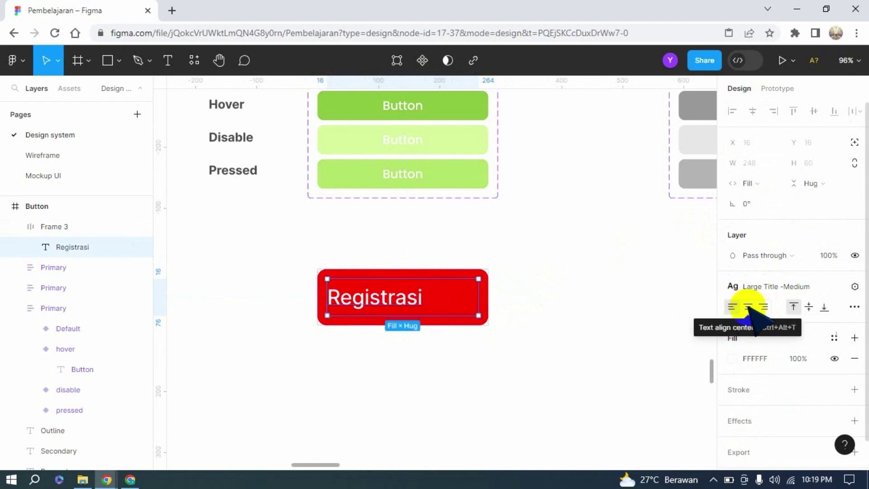
click(750, 307)
click(466, 306)
click(500, 306)
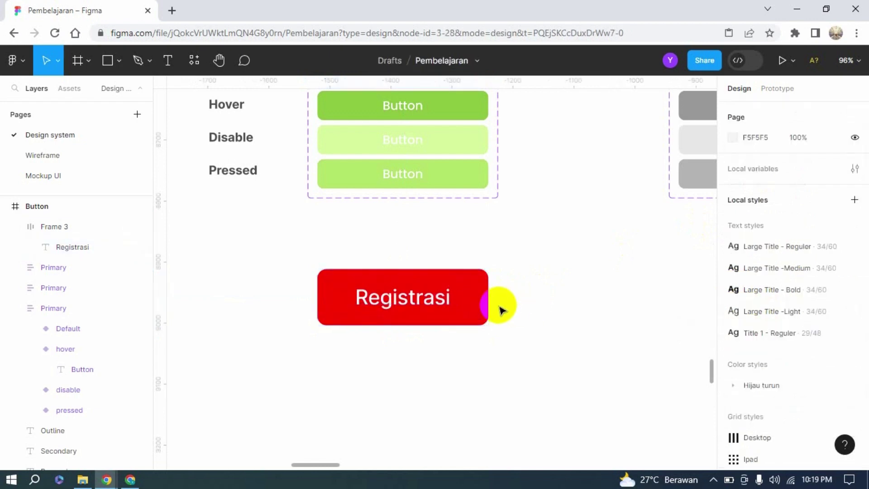
click(487, 305)
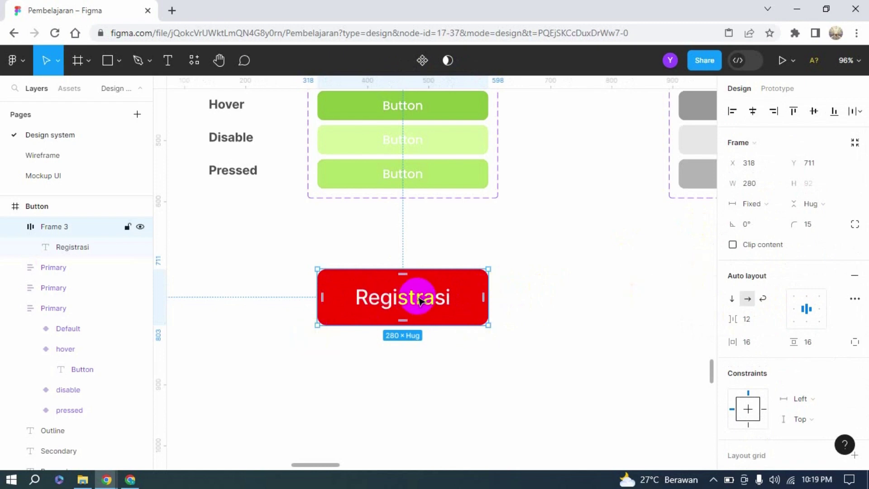
click(520, 296)
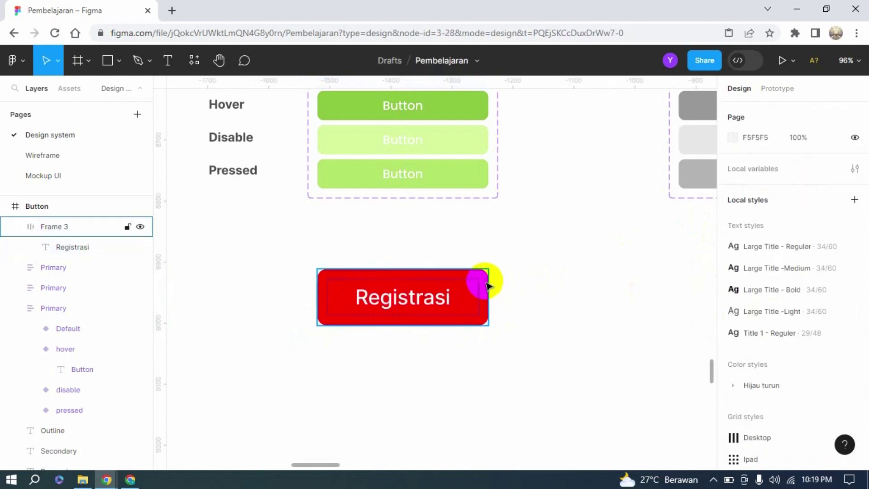
click(466, 294)
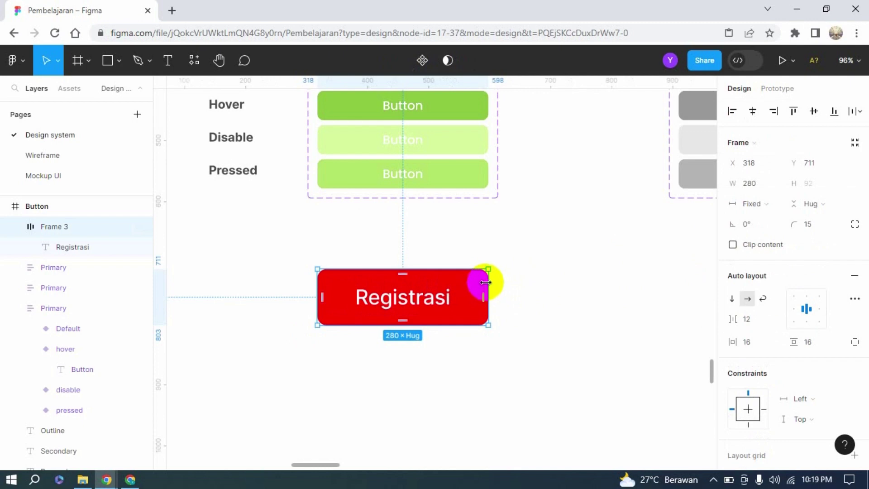
mouse_move(485, 283)
mouse_down()
mouse_move(328, 286)
mouse_move(514, 284)
mouse_move(487, 282)
mouse_up()
click(580, 289)
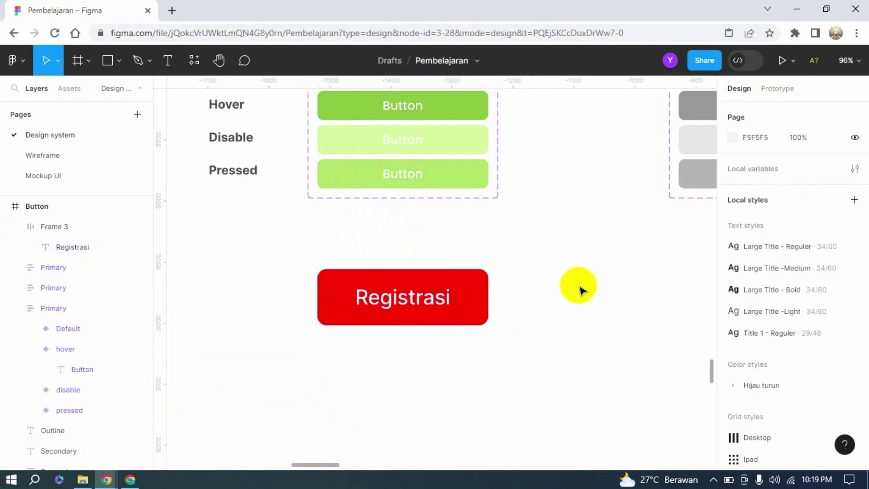
click(465, 309)
scroll(489, 311, up, 3)
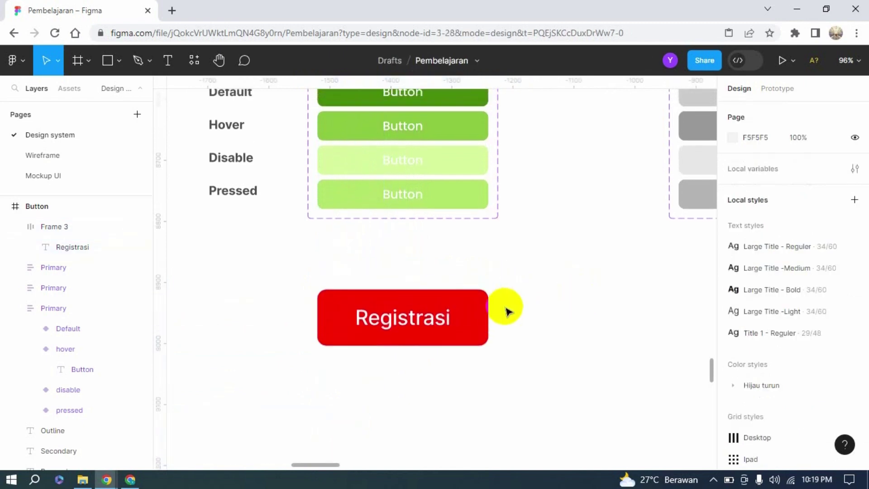
scroll(502, 317, down, 1)
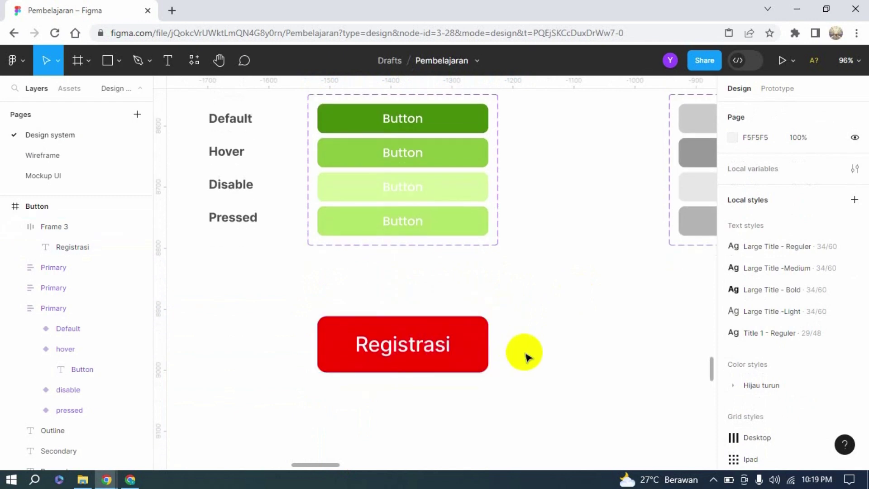
scroll(489, 326, down, 1)
- Duplicate the red Registrasi button frame and place the copy directly below the original at X 318, Y 814
click(450, 300)
scroll(590, 304, down, 1)
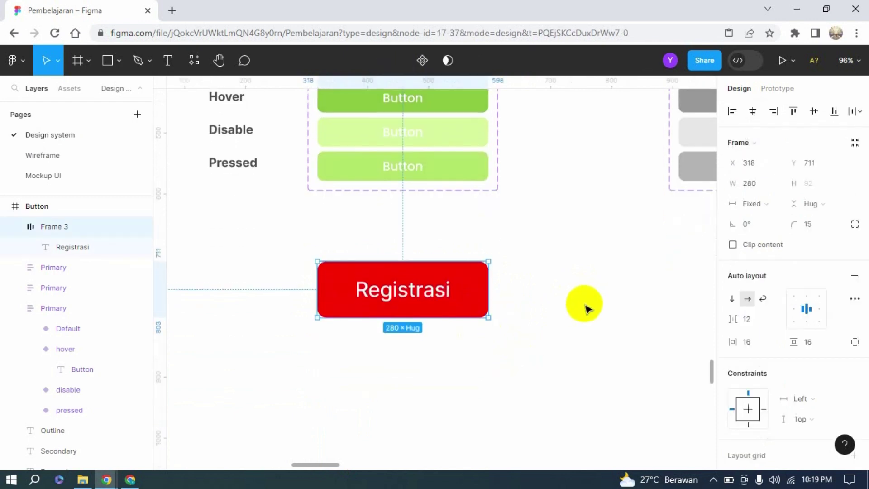
scroll(565, 280, up, 3)
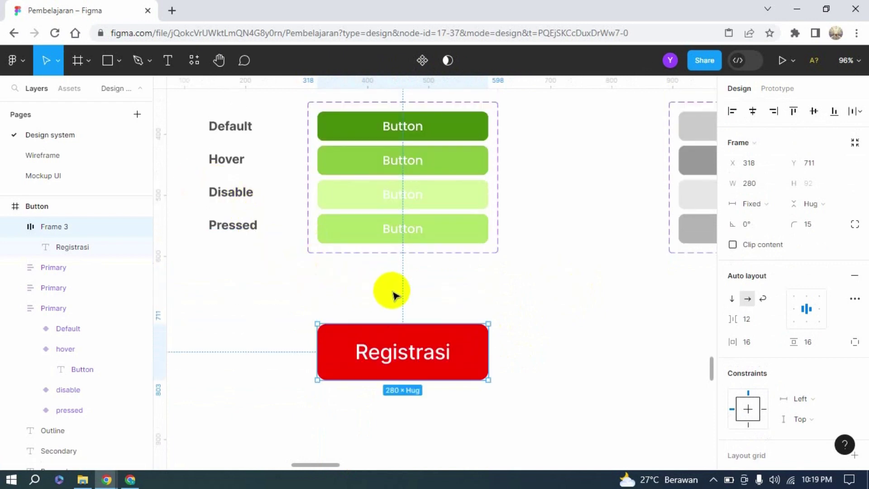
scroll(489, 323, down, 1)
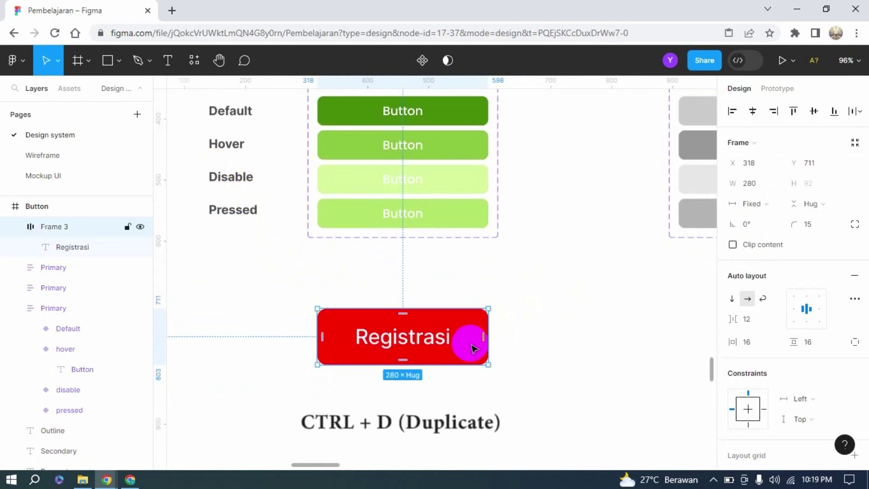
scroll(471, 339, down, 1)
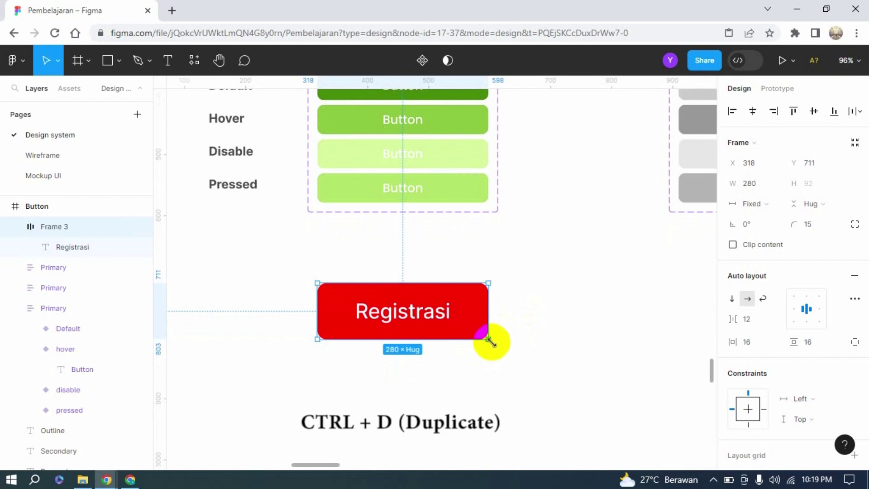
key(ctrl+d)
drag(470, 398, 468, 386)
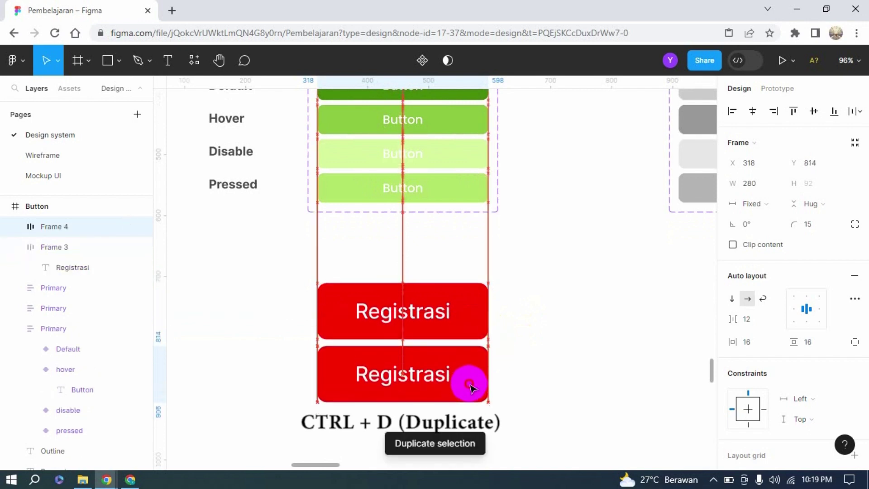
- Duplicate the red Registrasi button twice more, stacking the copies below the existing two at Y 917 and Y 1020
scroll(528, 373, down, 3)
key(ctrl+d)
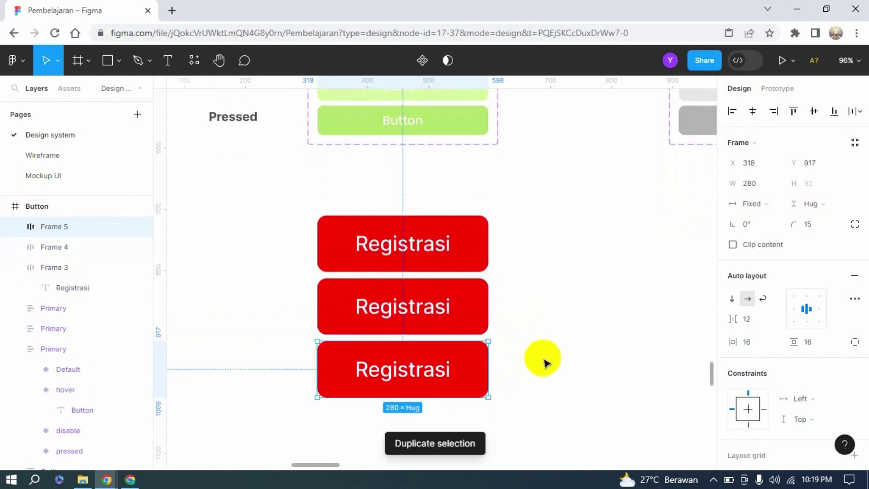
key(ctrl+d)
scroll(541, 359, down, 2)
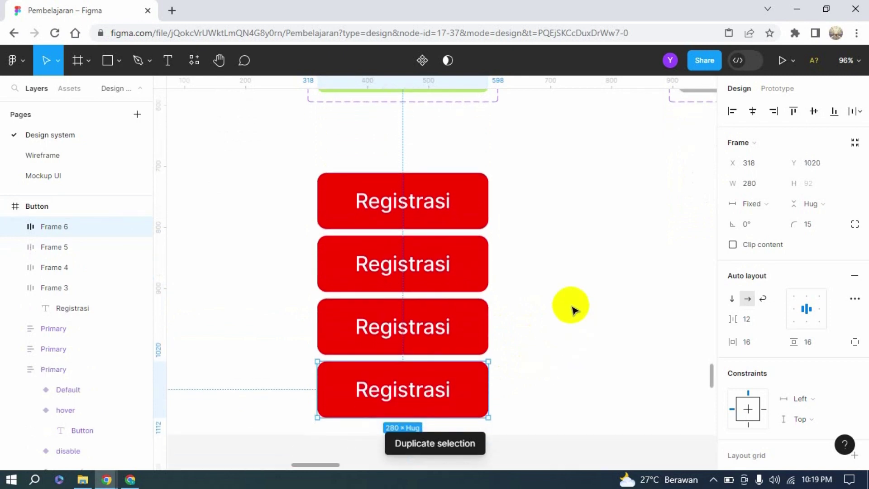
scroll(571, 308, down, 1)
scroll(571, 311, down, 3)
click(606, 295)
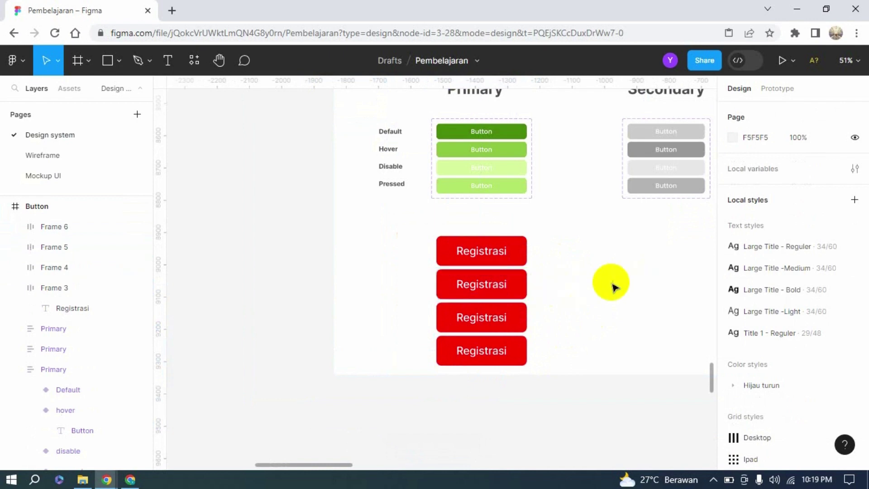
click(523, 289)
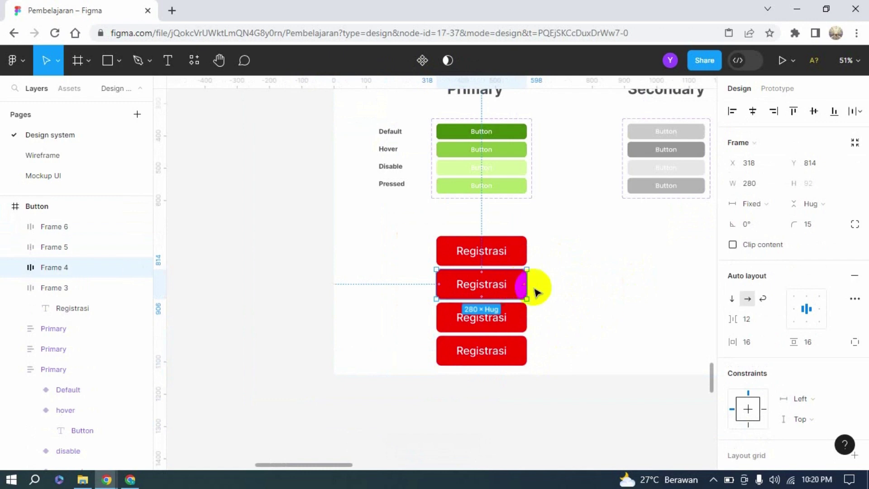
scroll(778, 357, down, 5)
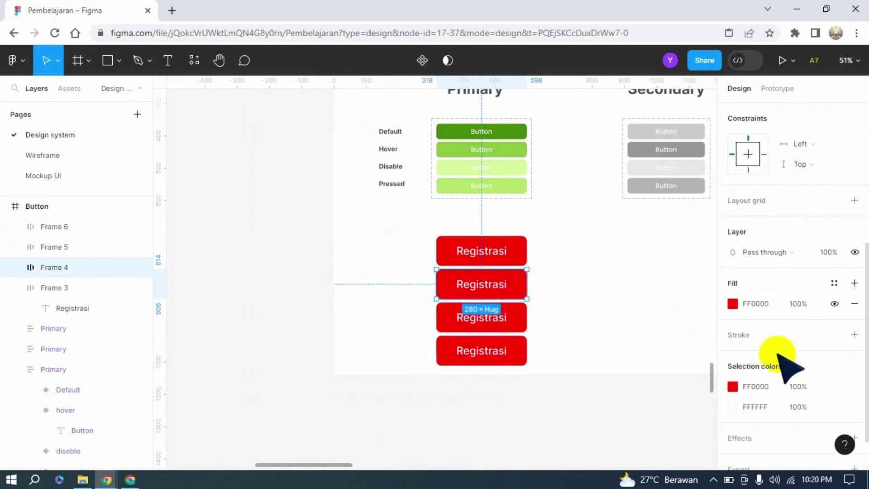
click(834, 283)
scroll(663, 342, down, 10)
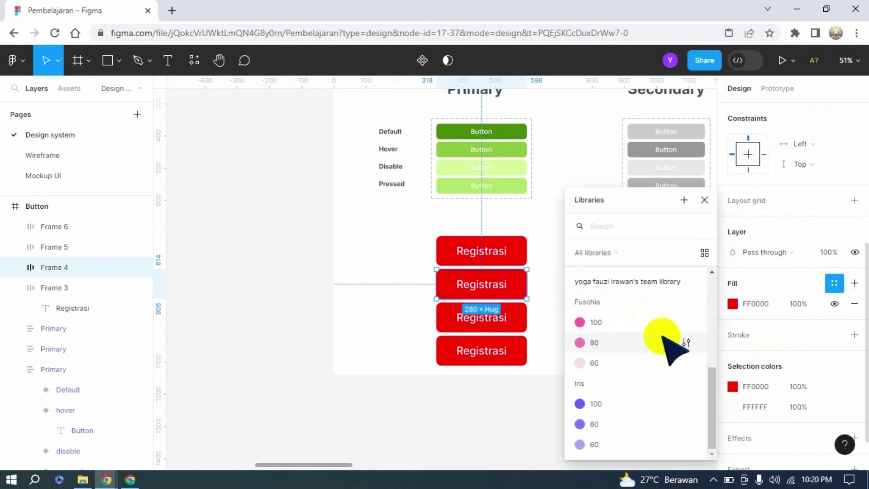
scroll(661, 335, up, 5)
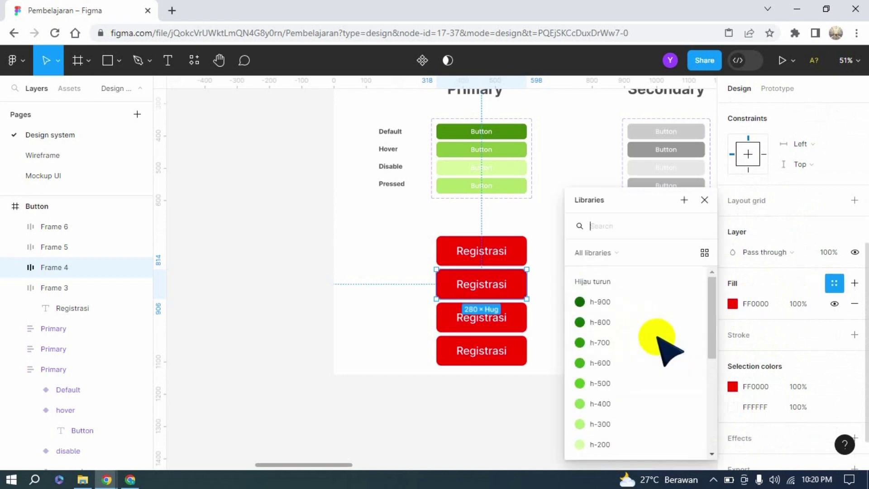
click(704, 200)
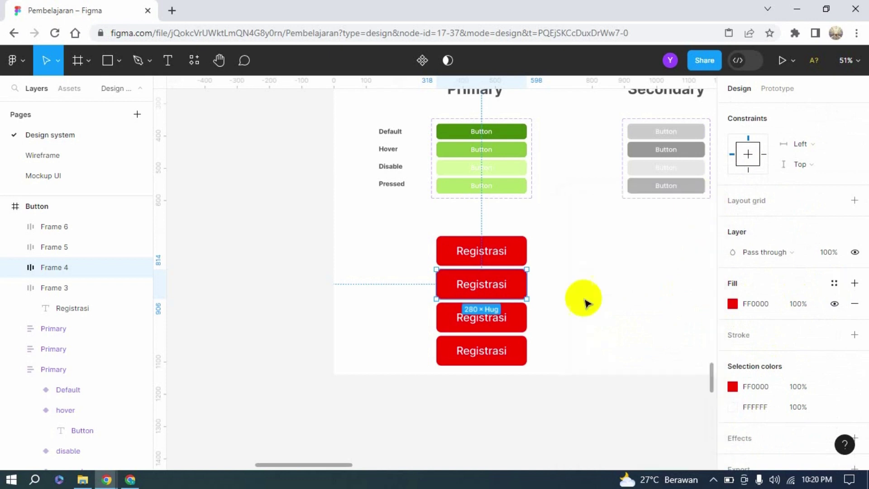
- Apply the colour style Hijau turun/h-900 to the fill of the first Registrasi button
drag(526, 261, 520, 252)
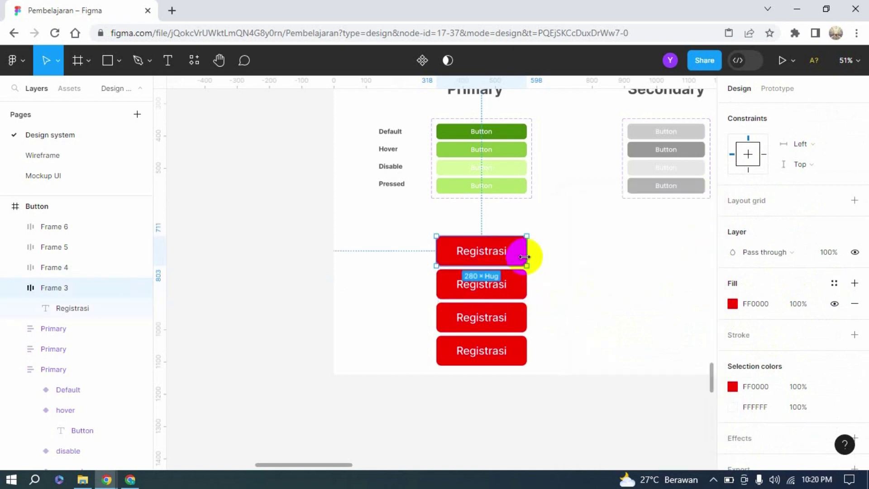
click(833, 284)
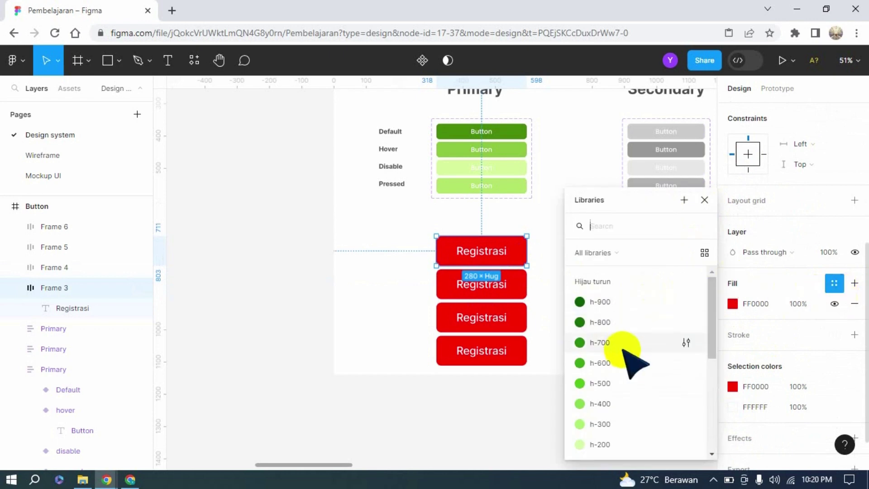
click(599, 301)
click(543, 291)
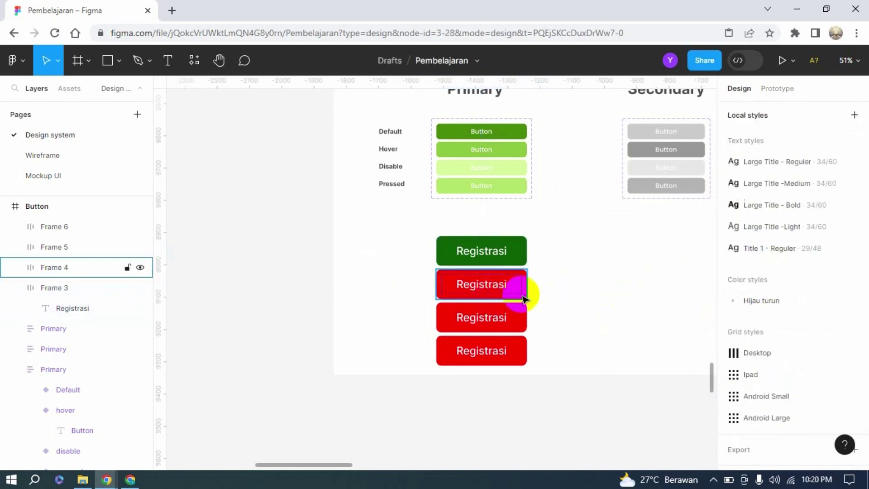
- Apply the colour style Hijau turun/h-600 to the fill of the second Registrasi button
click(524, 299)
click(833, 263)
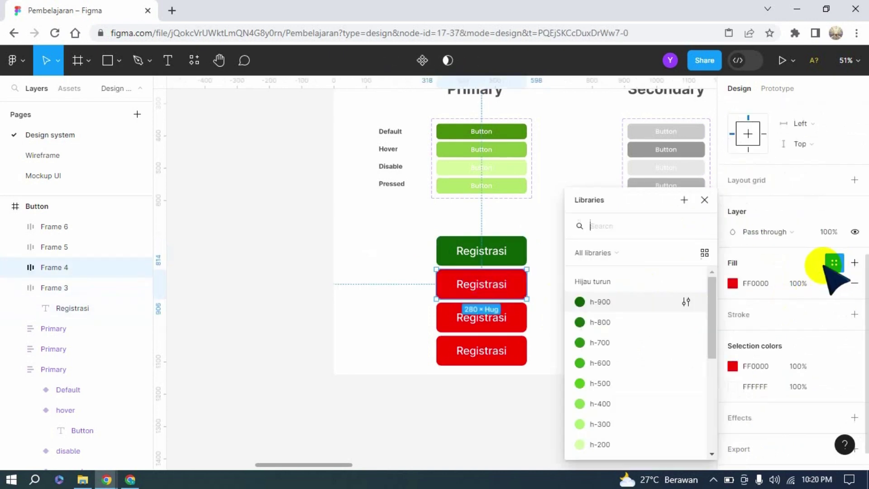
click(601, 364)
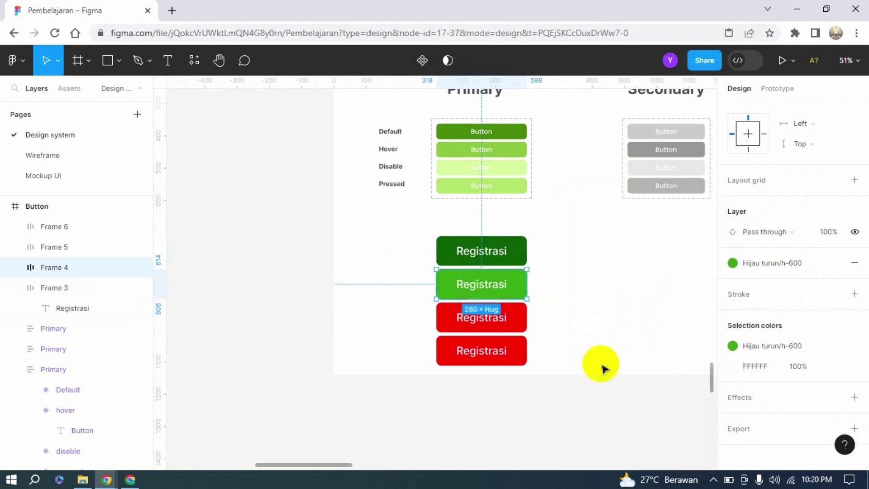
- Apply the colour style Hijau turun/h-800 to the fill of the third Registrasi button
click(519, 317)
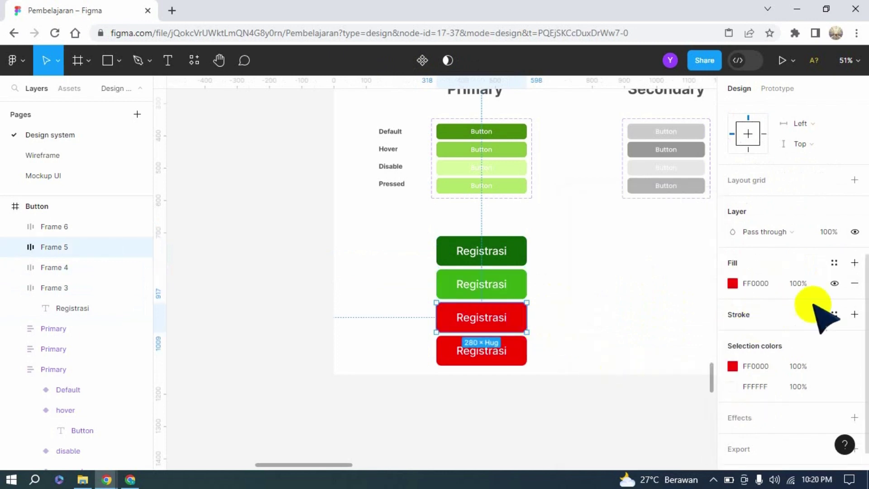
click(834, 263)
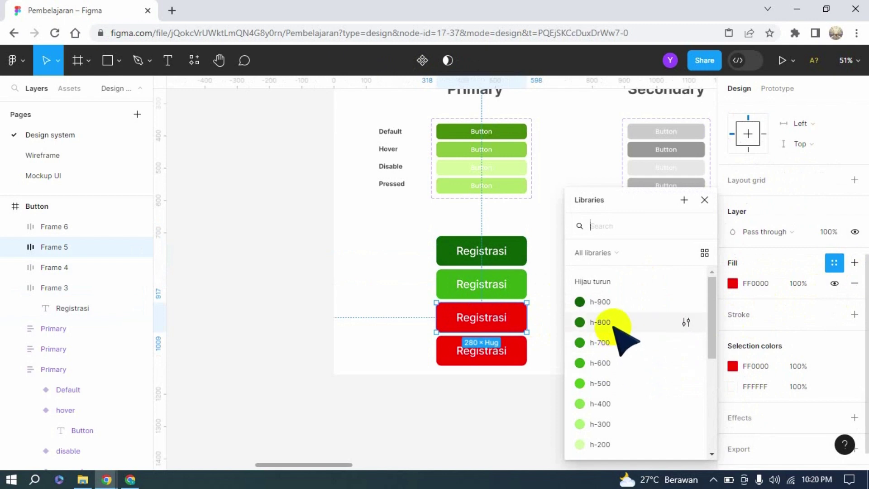
click(609, 323)
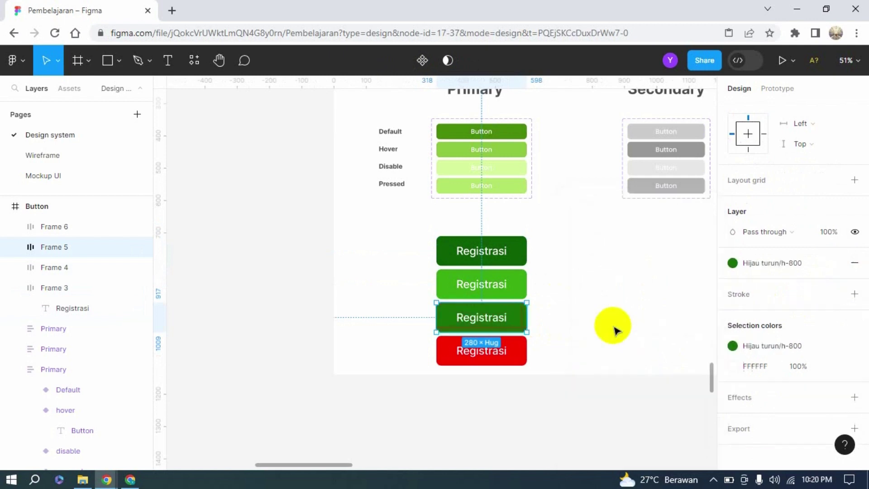
- Apply the colour style Hijau turun/h-400 to the fill of the fourth Registrasi button
click(521, 354)
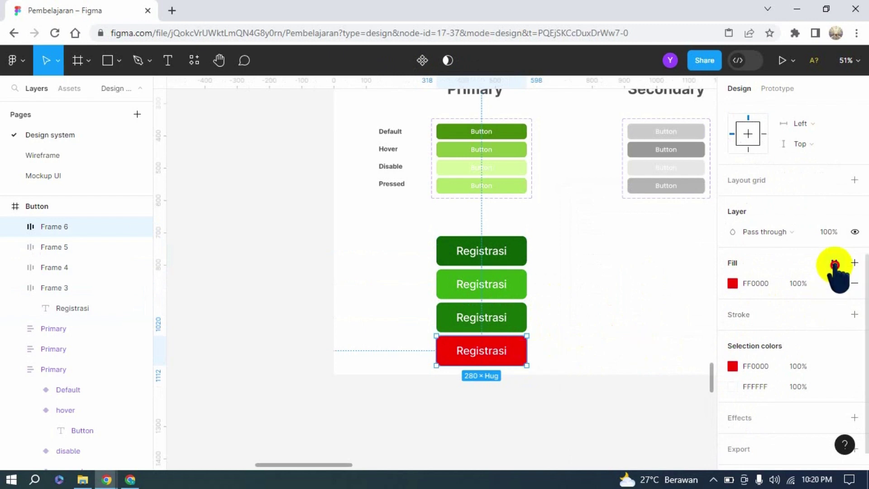
click(835, 265)
scroll(597, 397, down, 2)
click(596, 338)
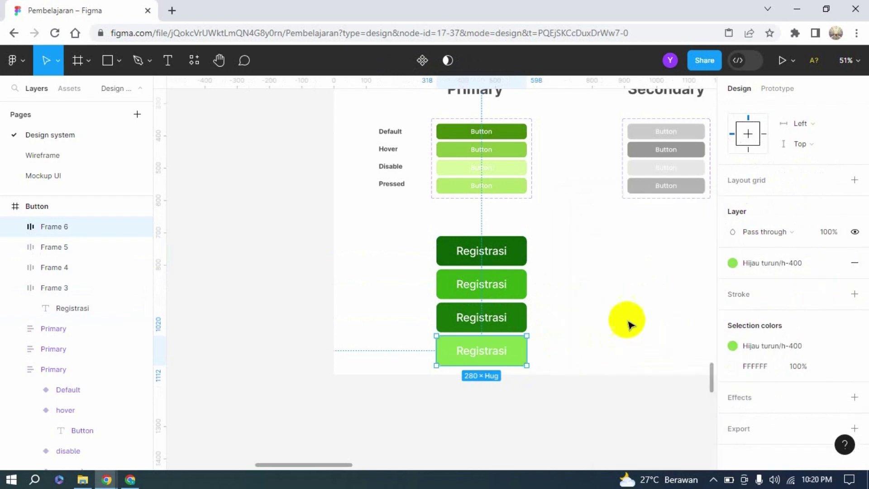
click(631, 322)
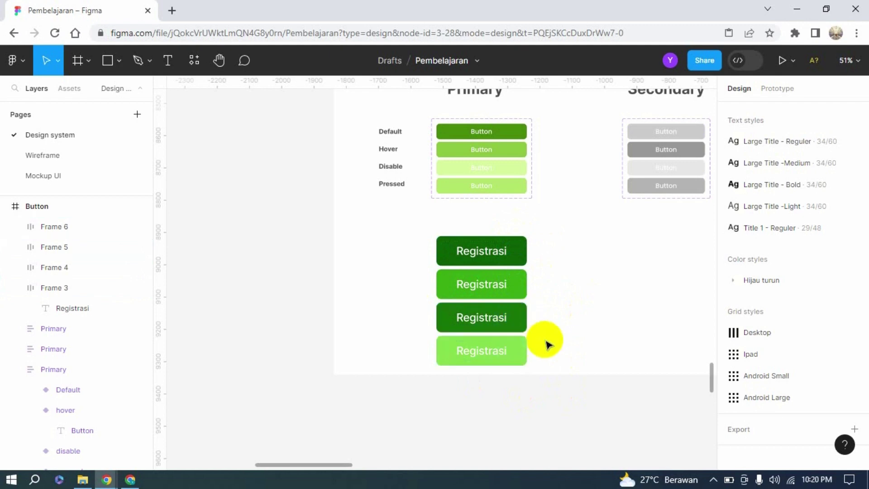
- Combine the four green Registrasi buttons into one component set
click(526, 251)
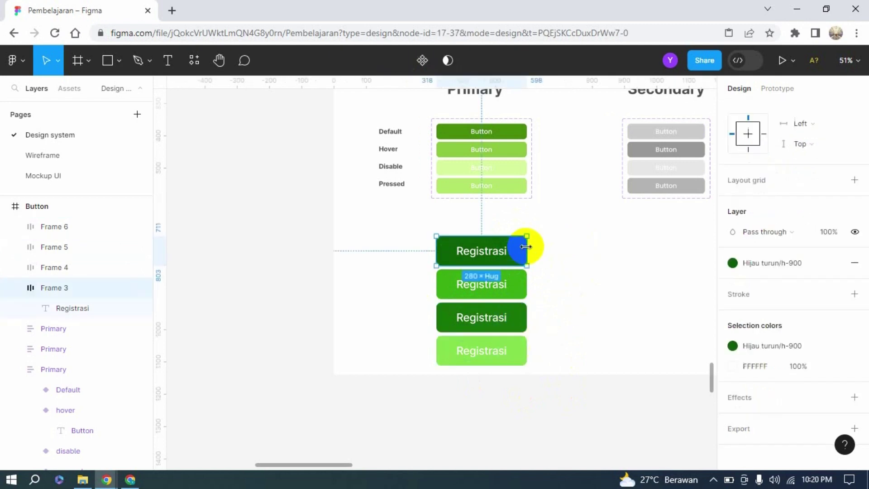
click(619, 260)
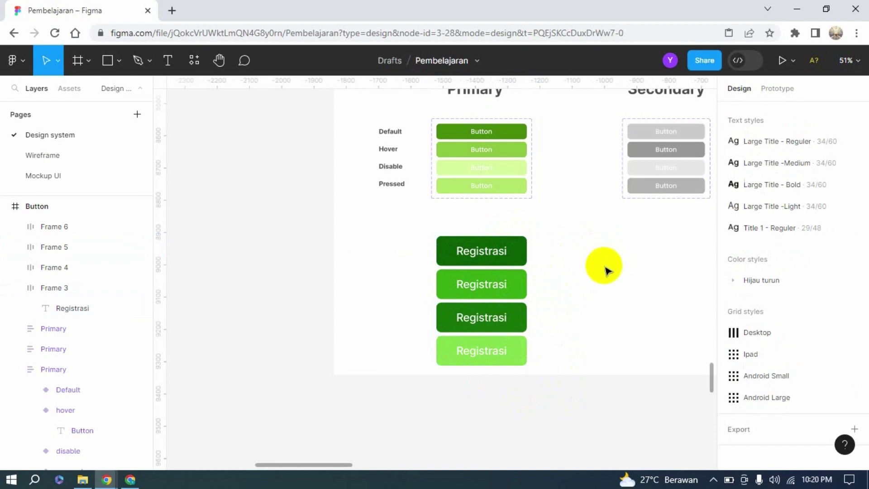
drag(611, 225, 424, 379)
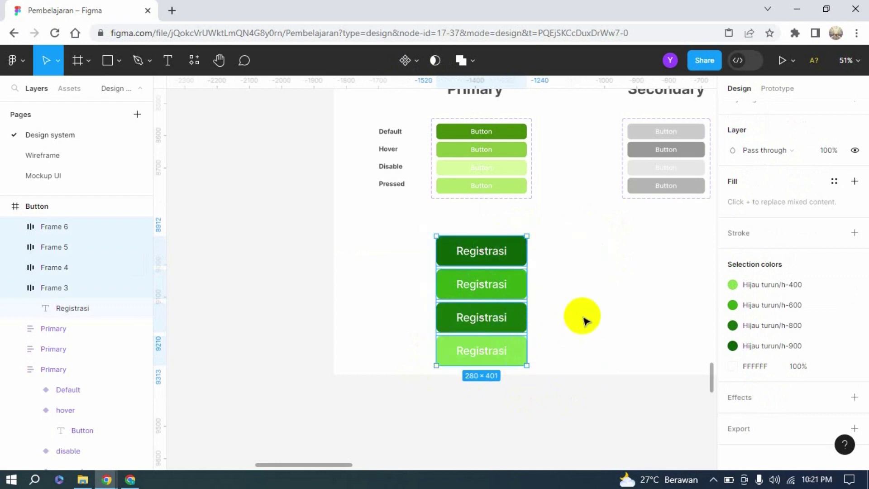
click(405, 61)
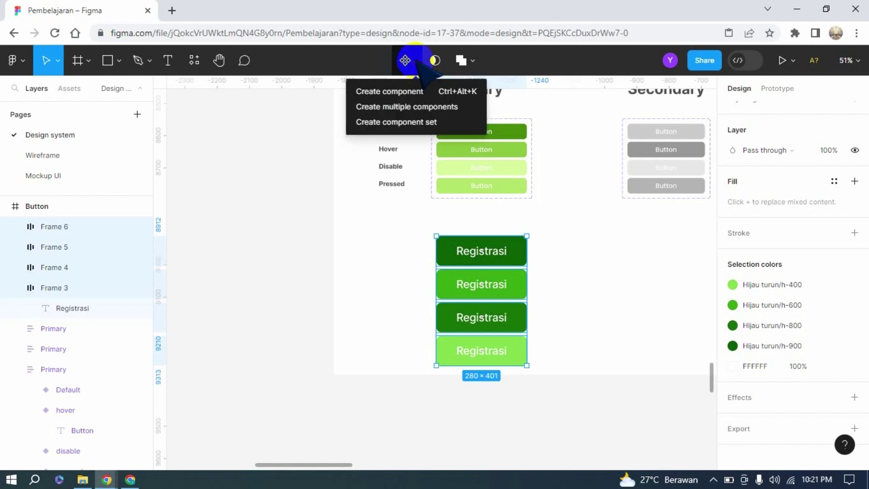
click(410, 123)
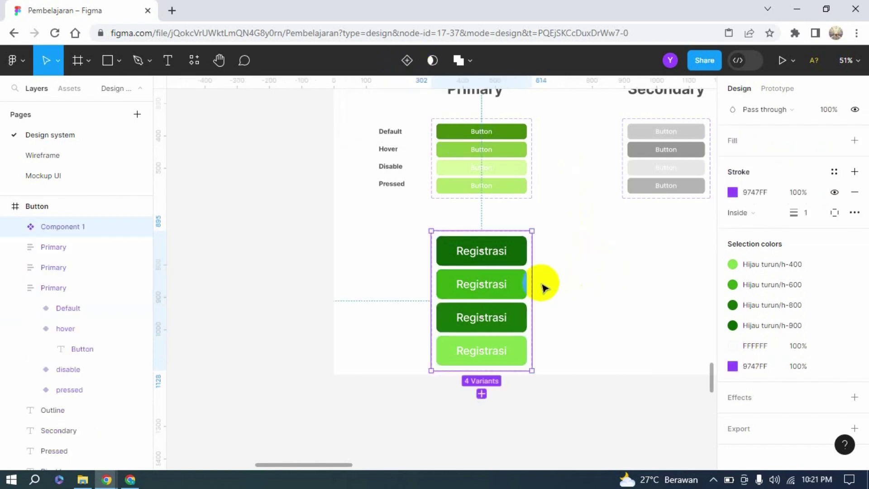
drag(498, 319, 488, 247)
scroll(806, 233, up, 8)
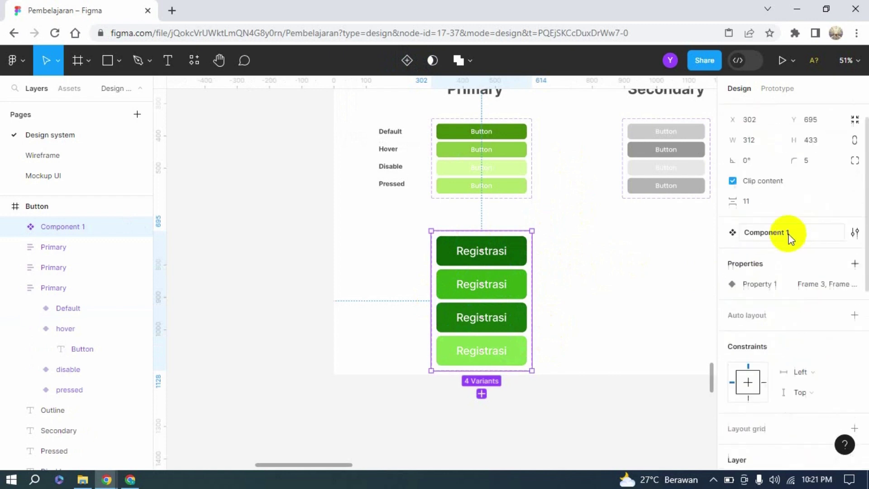
click(586, 285)
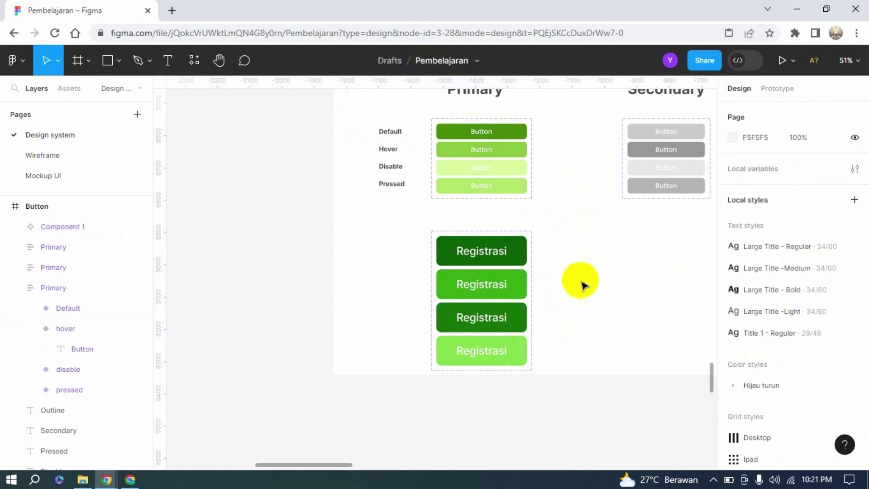
- Set Property 1 of the first Registrasi variant in the component set to Default
click(522, 251)
click(522, 252)
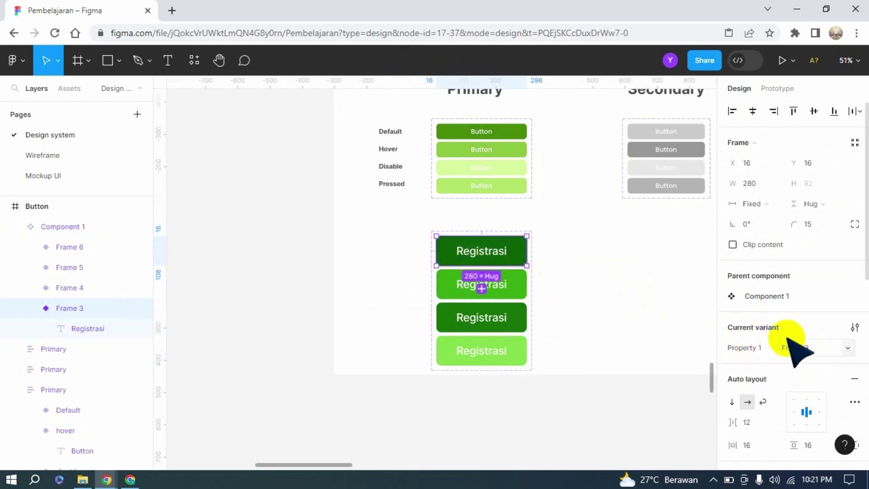
click(809, 349)
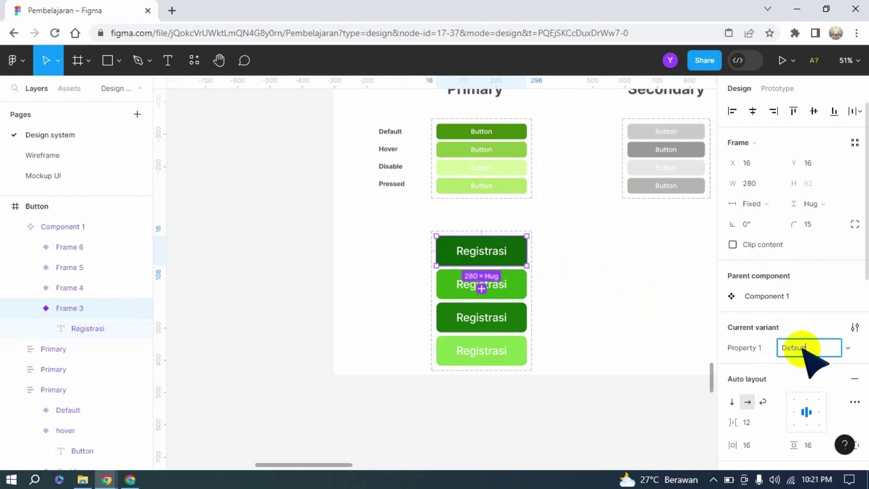
- Set Property 1 of the second Registrasi variant in the component set to Hover
click(527, 290)
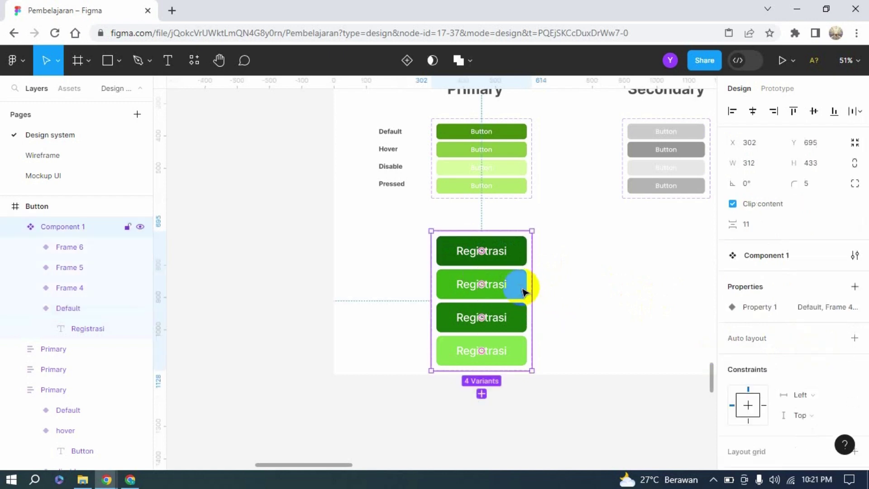
click(524, 290)
click(801, 348)
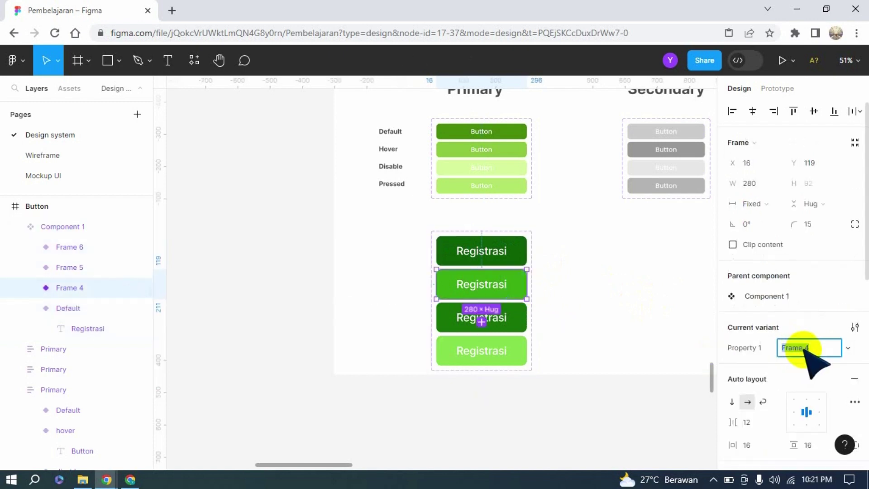
text(Hover)
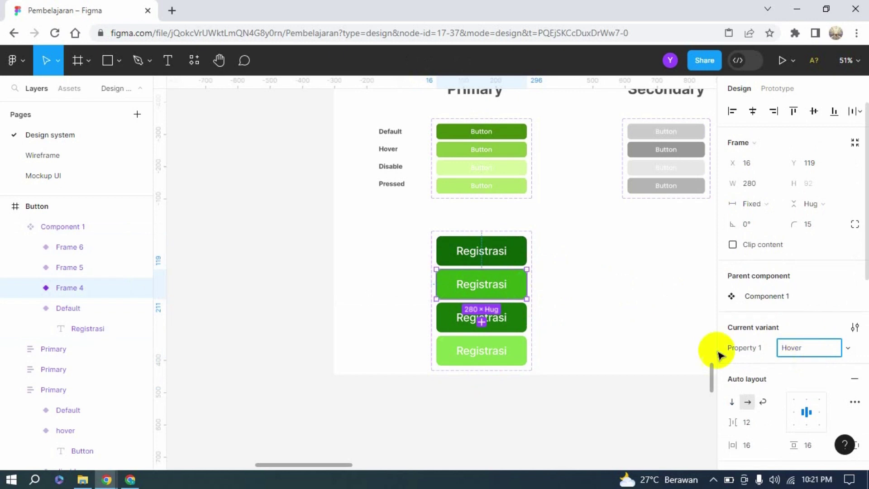
click(592, 311)
- Set Property 1 of the third Registrasi variant in the component set to Disable
click(514, 316)
click(521, 321)
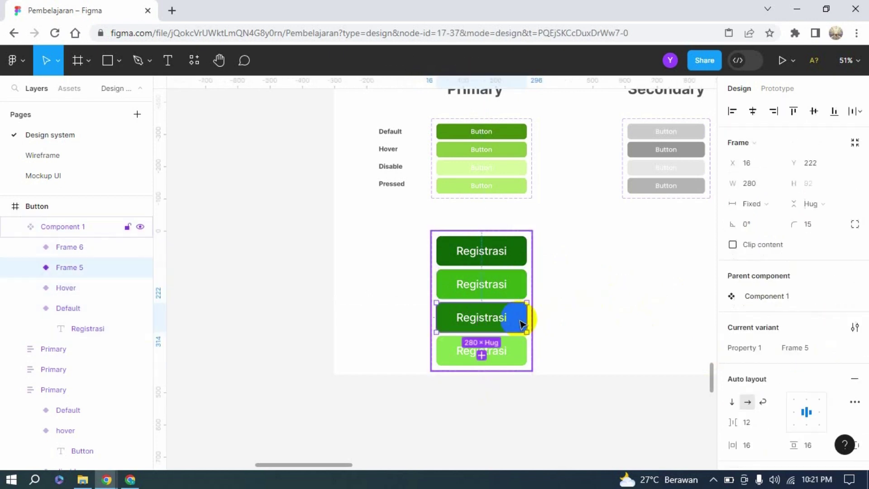
click(797, 348)
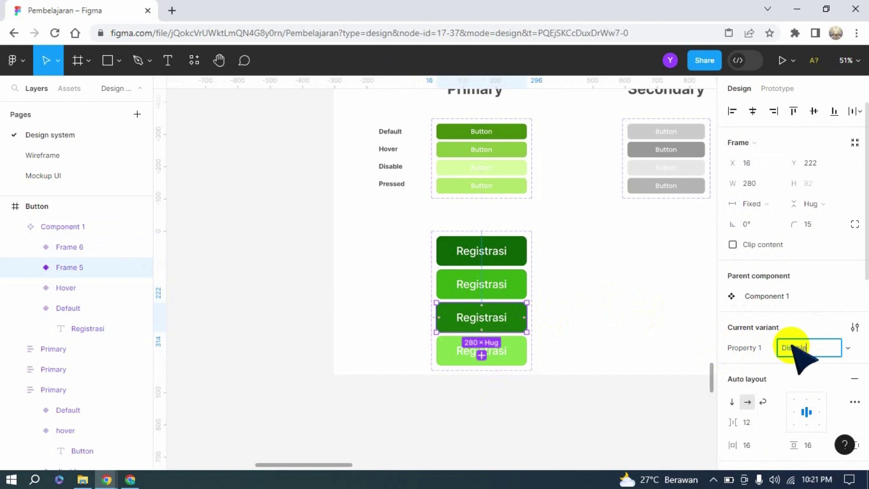
text(Disable)
click(611, 341)
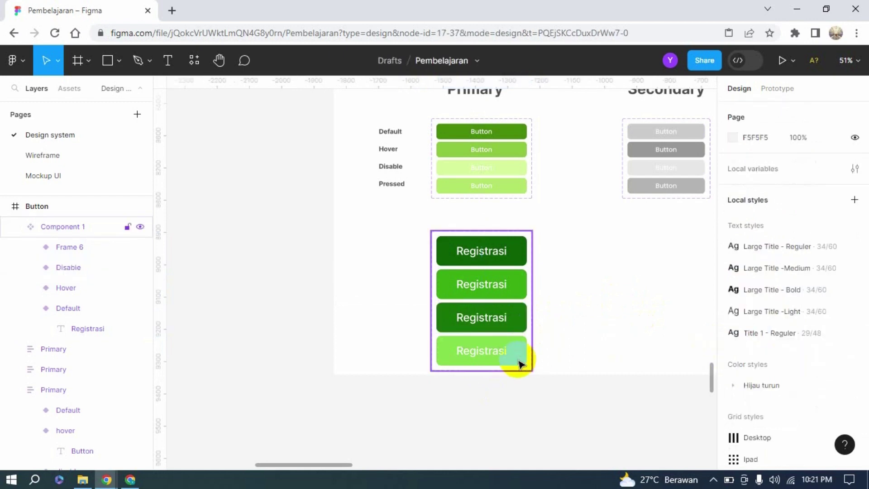
- Set Property 1 of the fourth Registrasi variant in the component set to Pressed
click(517, 361)
click(801, 347)
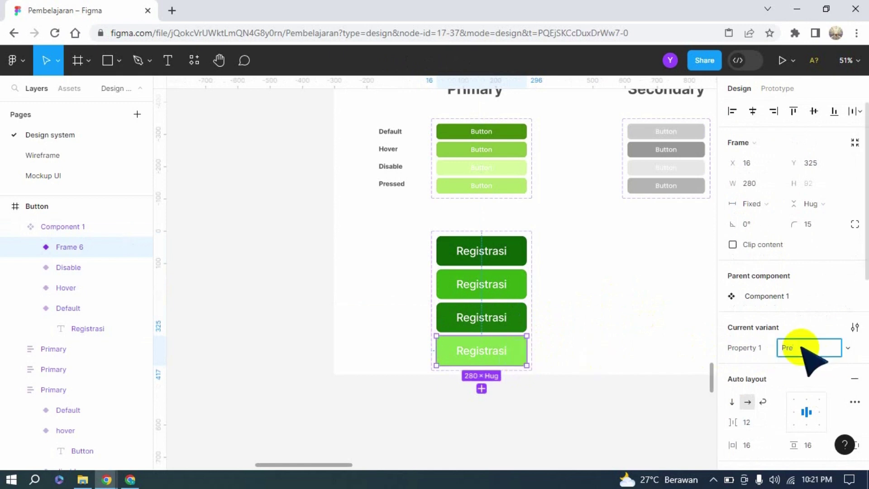
click(552, 320)
click(533, 252)
click(603, 272)
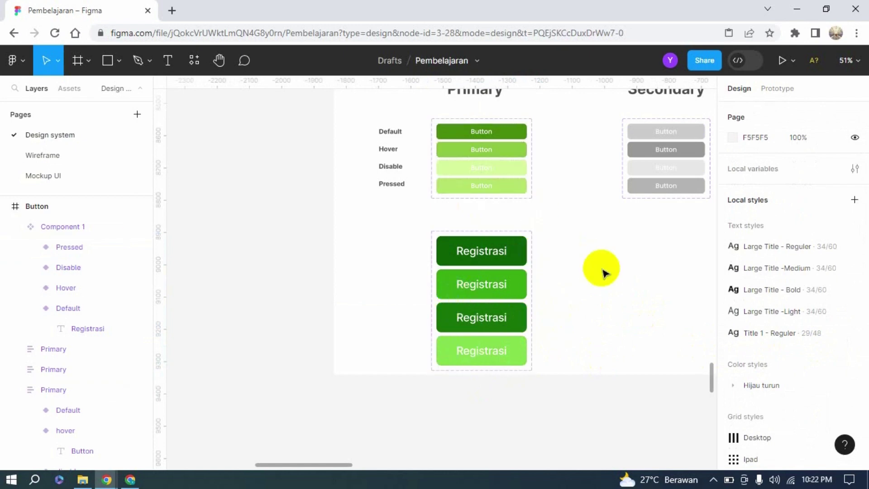
click(520, 265)
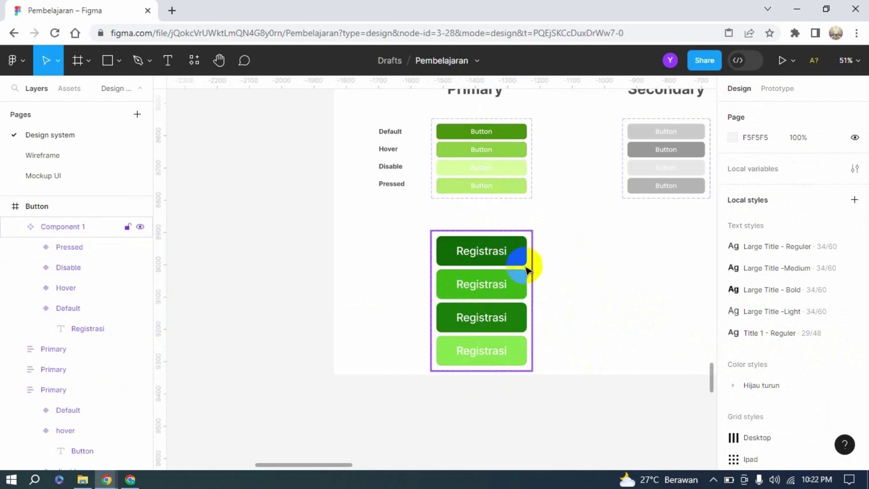
click(510, 286)
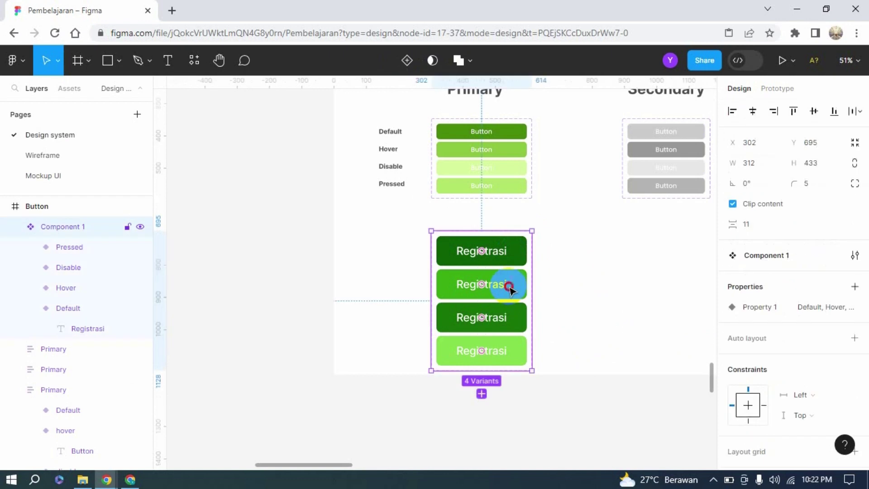
click(512, 319)
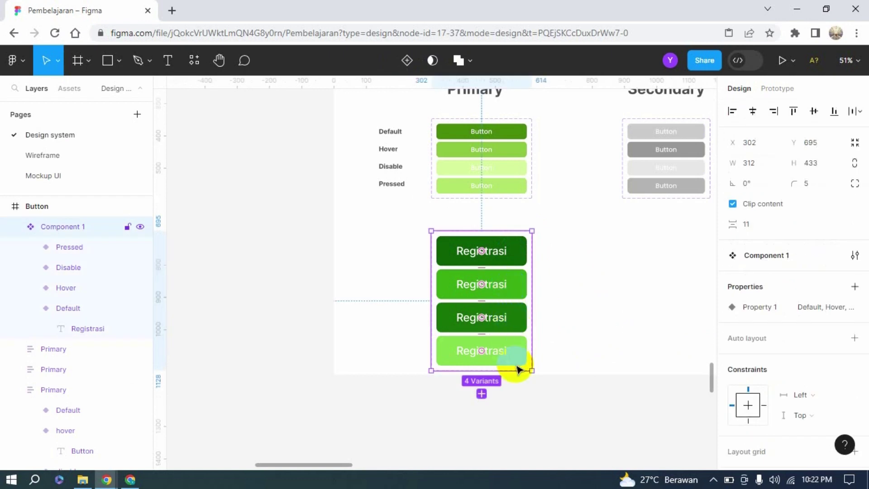
click(650, 288)
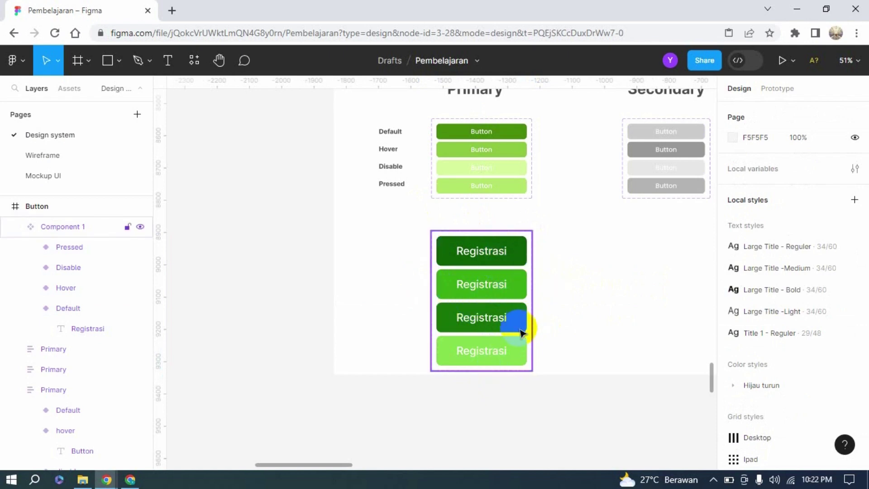
- Insert an instance of the Registrasi component from the local Button components into the empty area beside the component set
drag(336, 465, 361, 466)
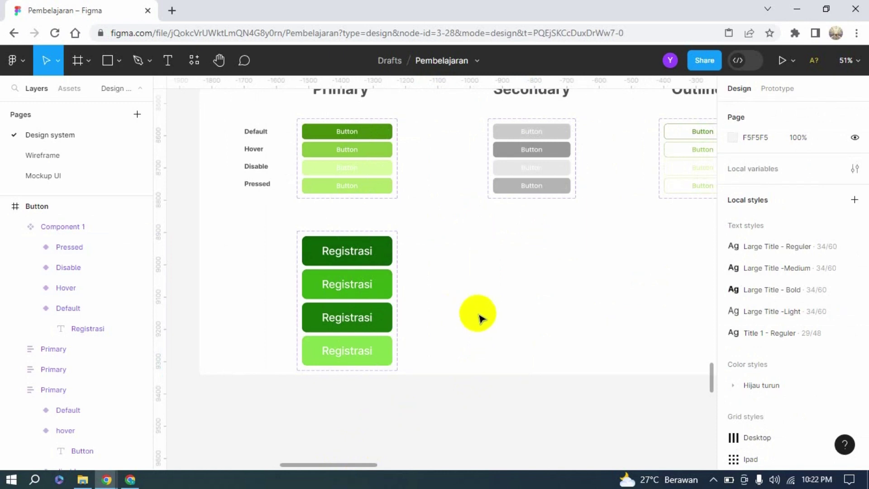
click(70, 89)
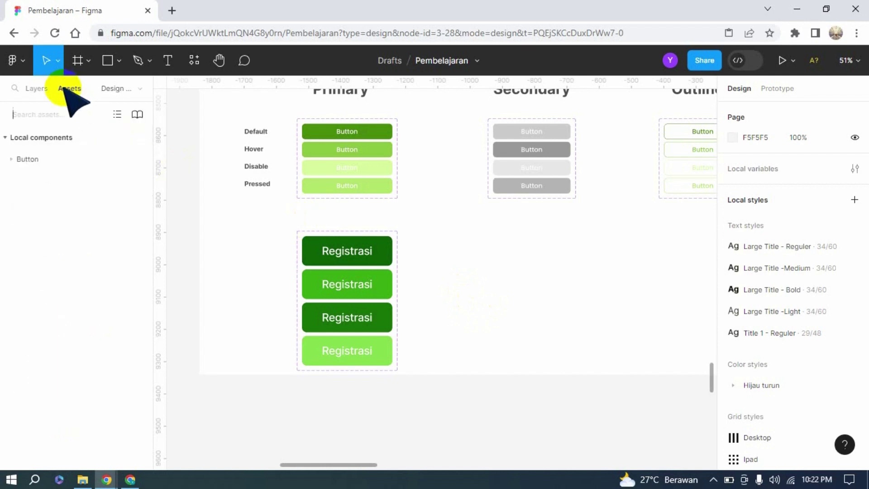
click(12, 159)
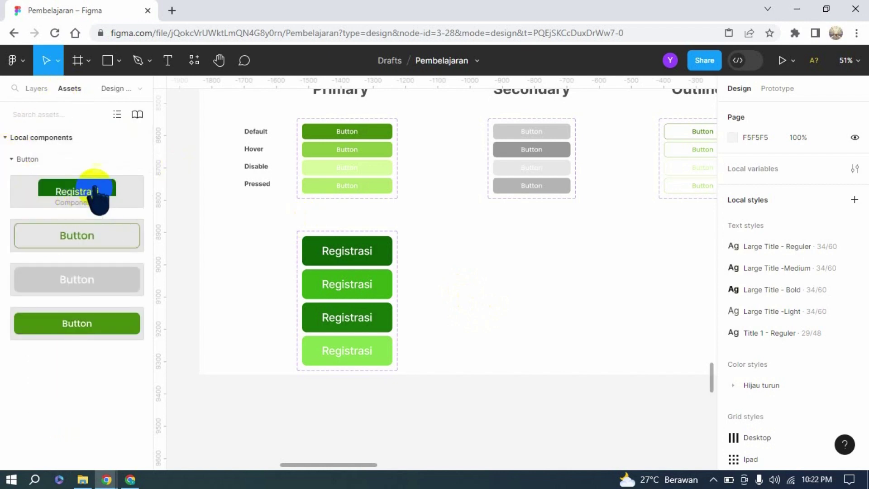
drag(71, 194, 375, 317)
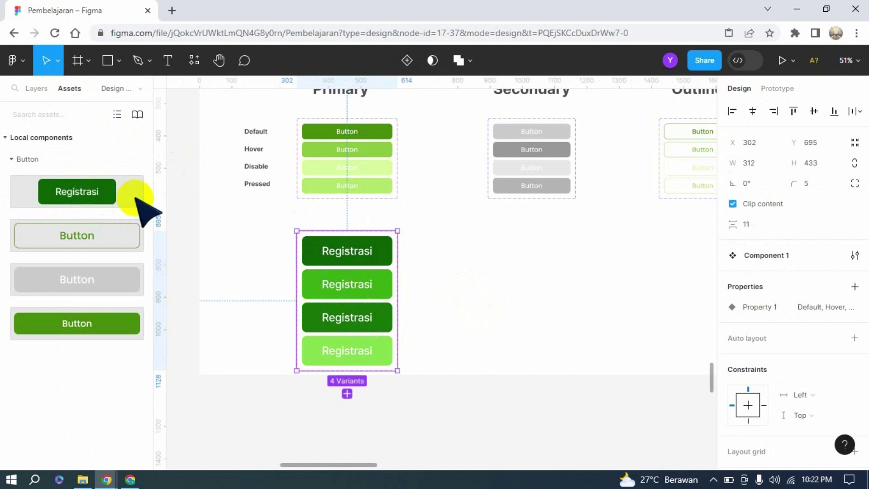
click(115, 186)
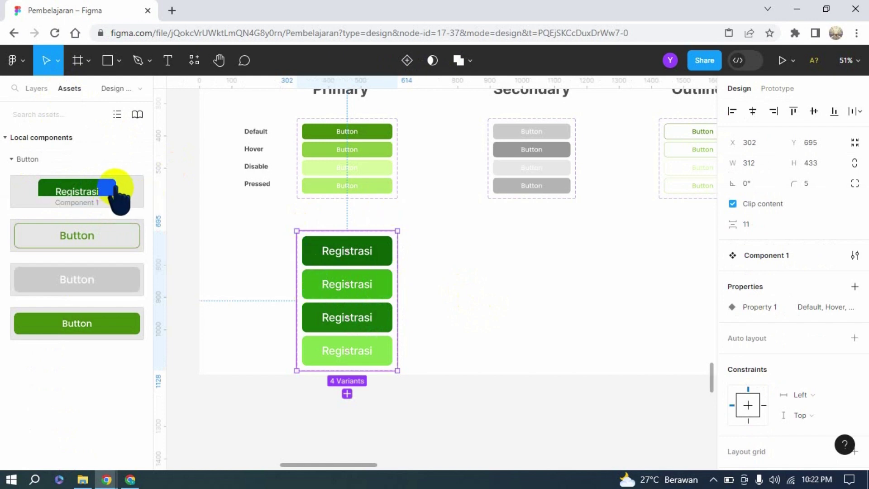
drag(115, 190, 237, 209)
click(89, 195)
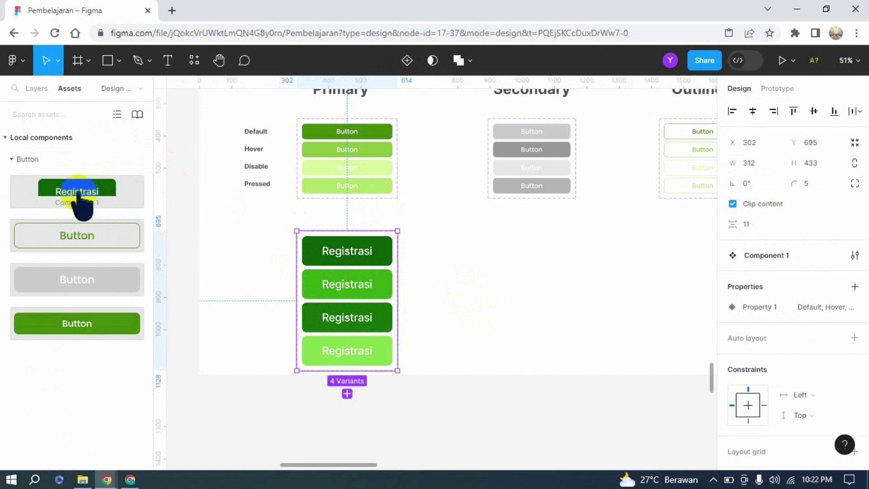
click(71, 199)
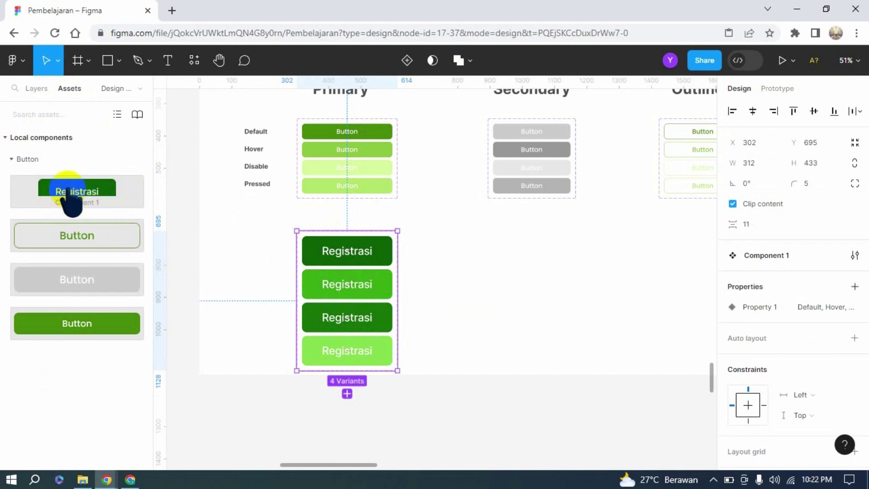
drag(67, 199, 537, 271)
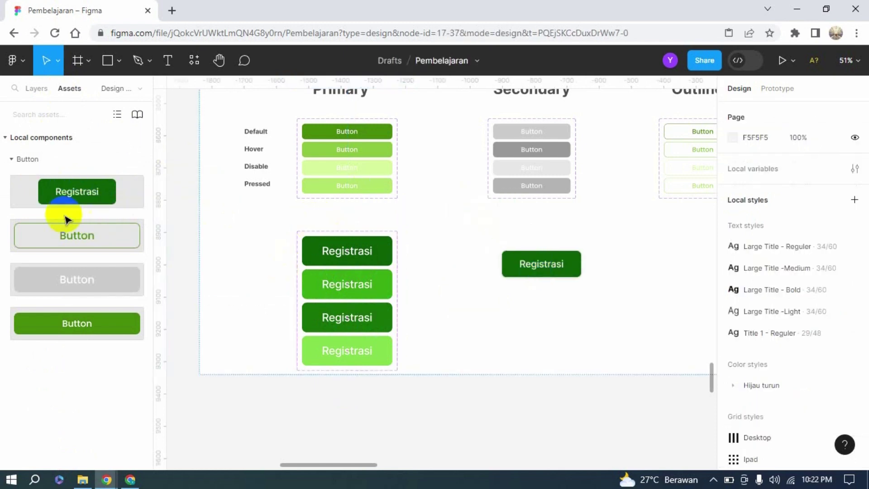
- Insert a second Registrasi instance from the local components below the first one and align it with the first
drag(63, 195, 562, 320)
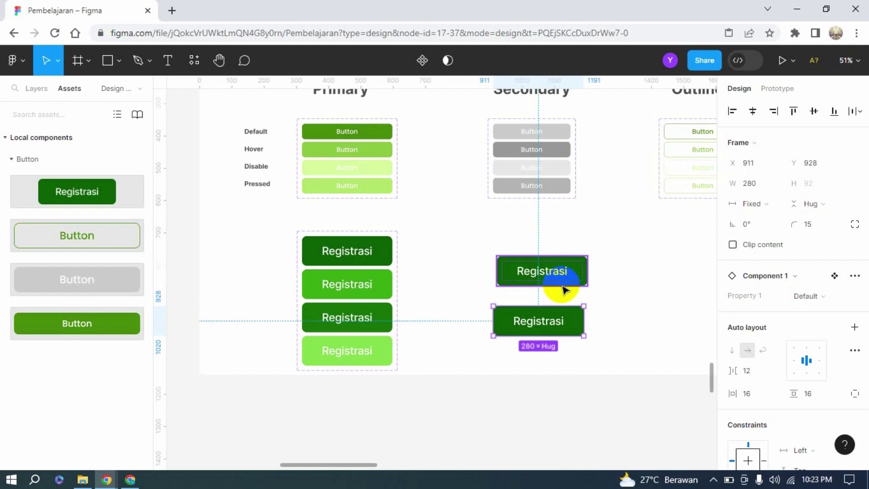
mouse_move(560, 331)
mouse_down()
mouse_move(560, 318)
mouse_move(561, 339)
mouse_up()
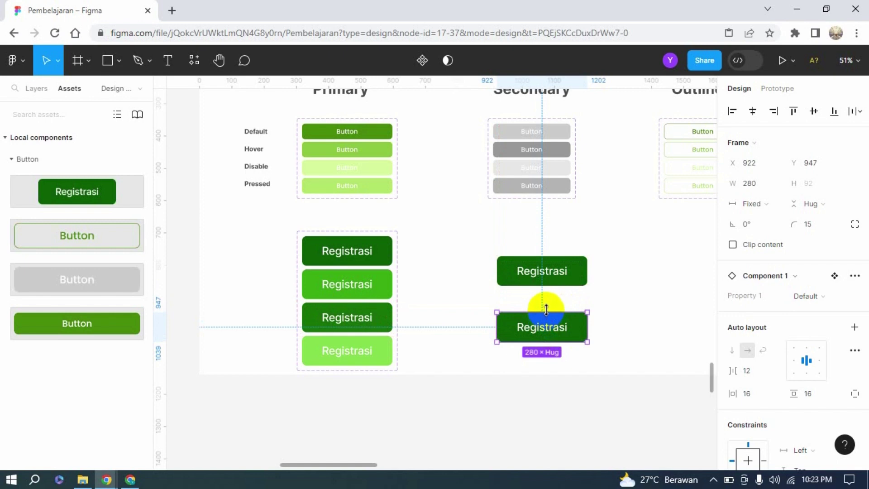
click(582, 300)
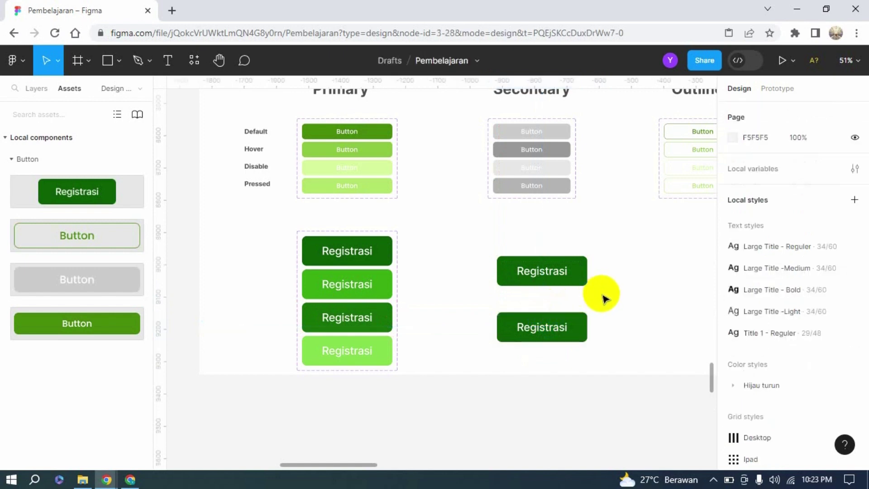
- Duplicate the Registrasi instances alongside the originals to form two rows of two buttons
click(562, 334)
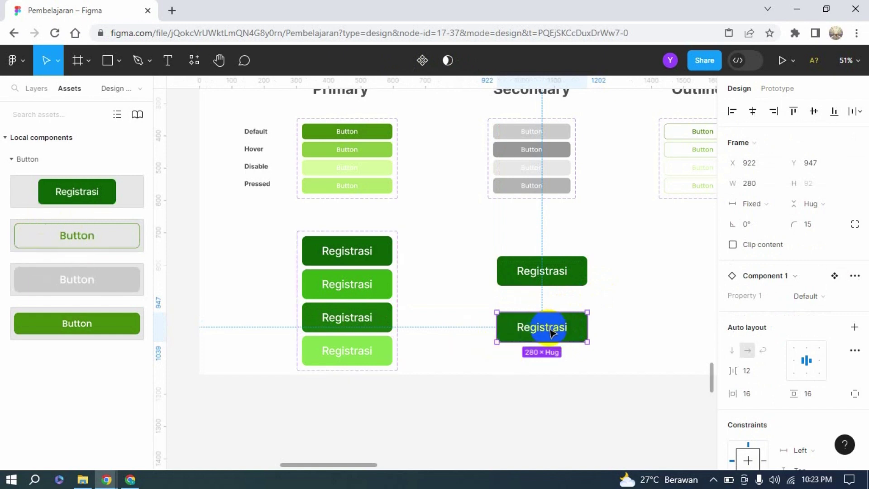
drag(551, 333, 481, 336)
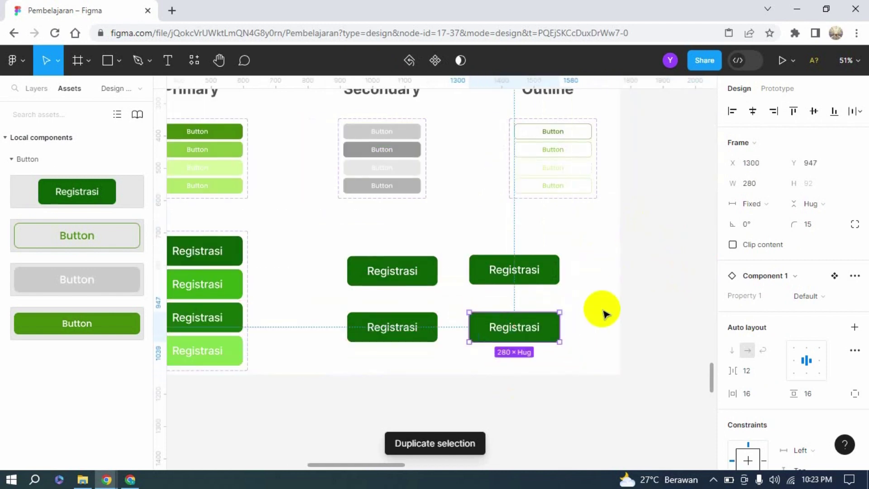
click(588, 304)
- Change the label of the first Registrasi instance in the upper row to Login
drag(413, 293, 412, 276)
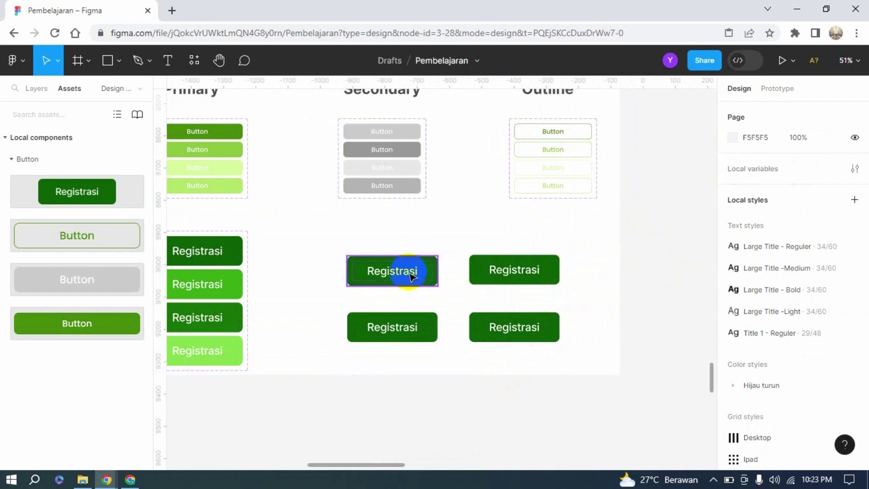
drag(388, 464, 380, 464)
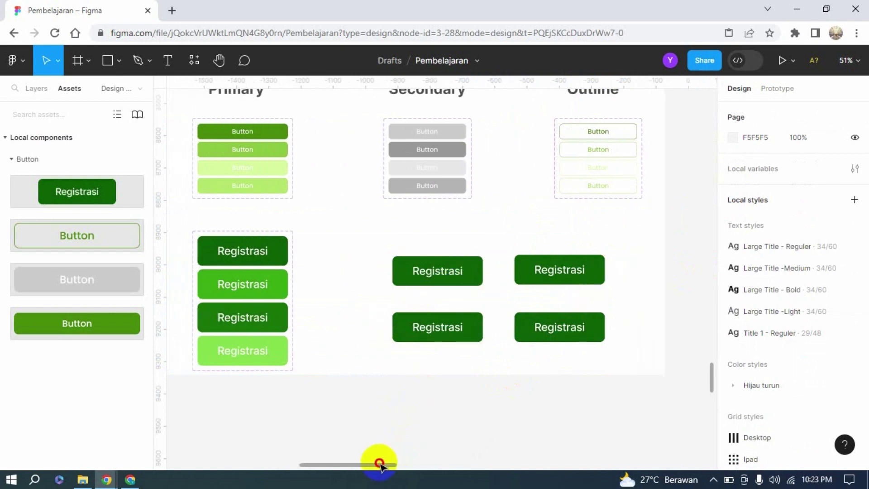
double_click(450, 276)
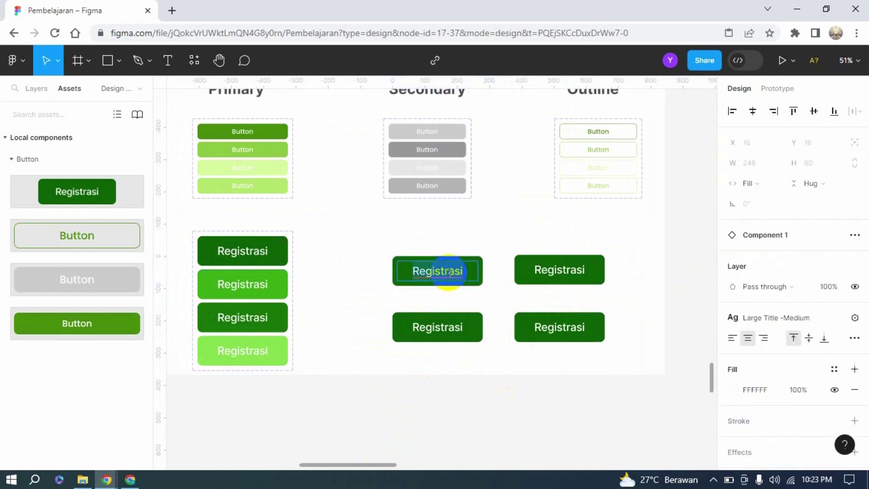
text(R)
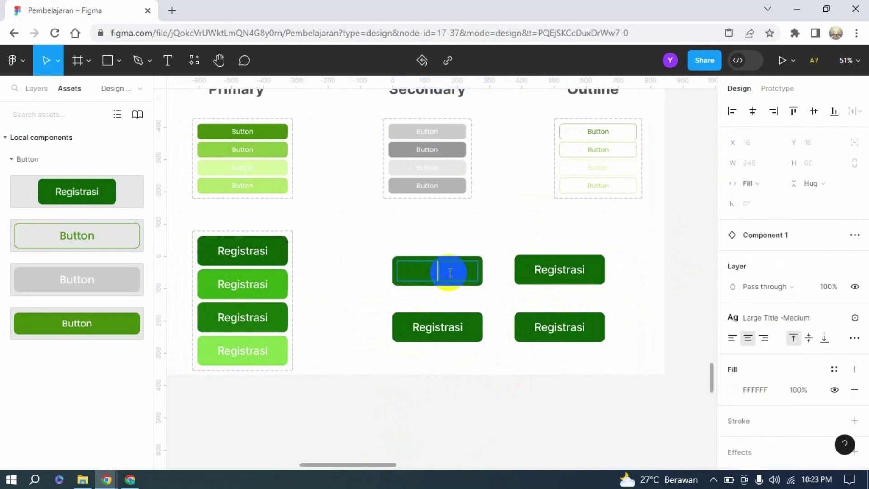
text(Login)
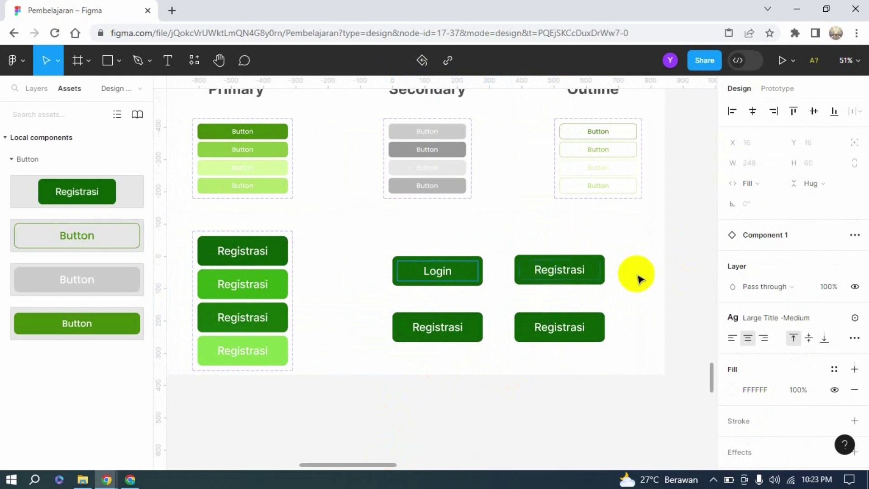
key(Escape)
click(637, 286)
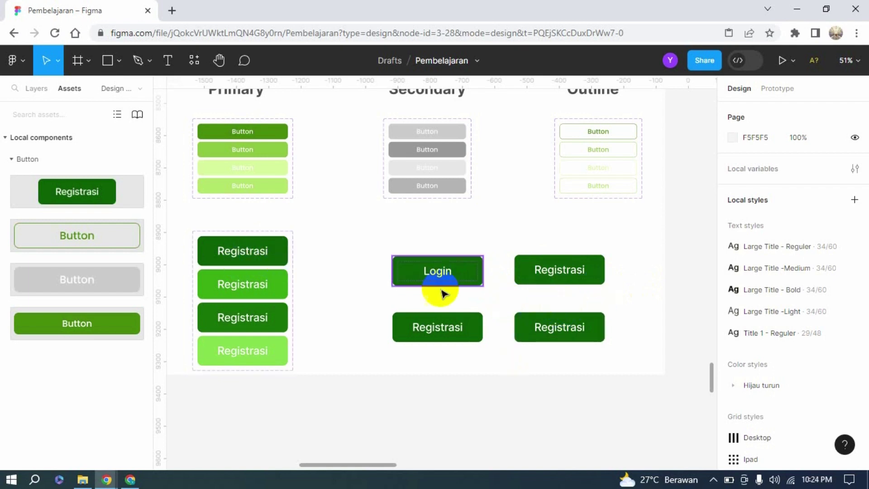
- Switch the Login instance's Property 1 through Hover, Disable and Pressed and back to Default
click(464, 279)
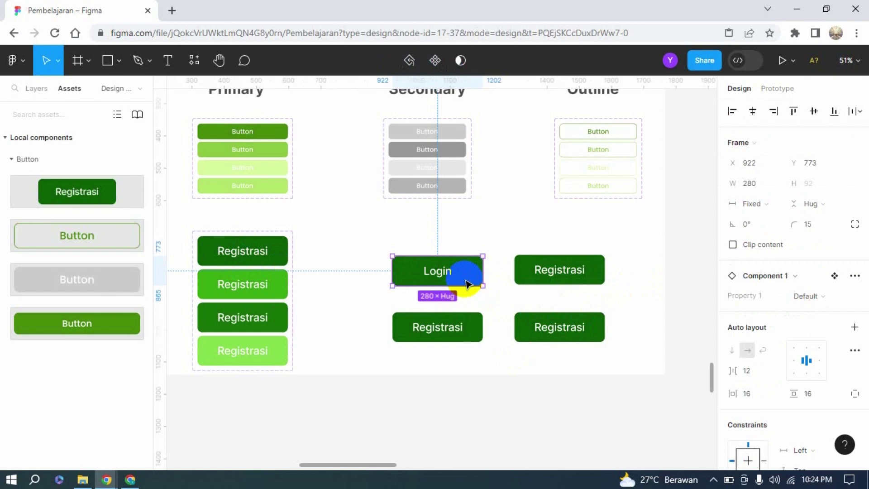
click(806, 296)
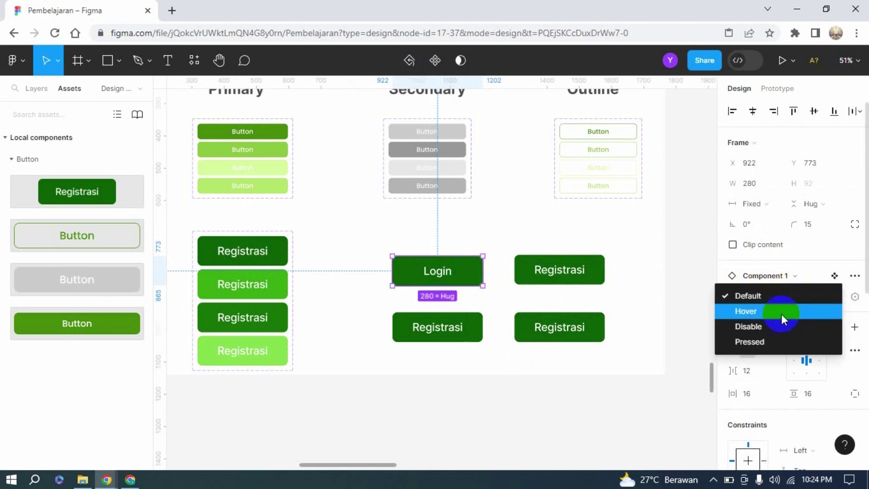
click(751, 312)
click(833, 297)
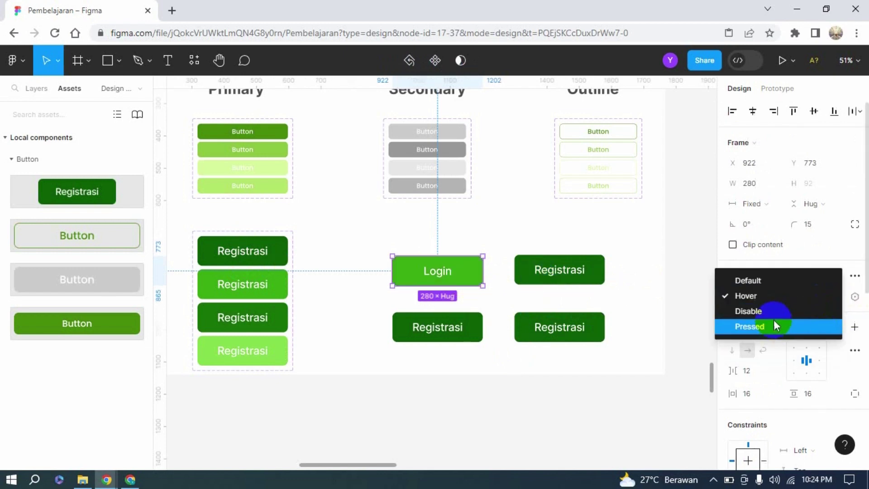
click(772, 313)
click(831, 297)
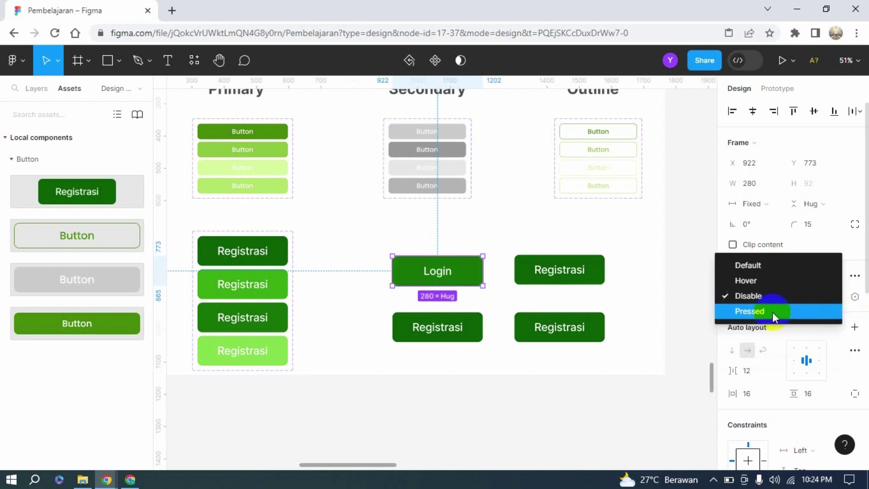
click(774, 313)
click(815, 298)
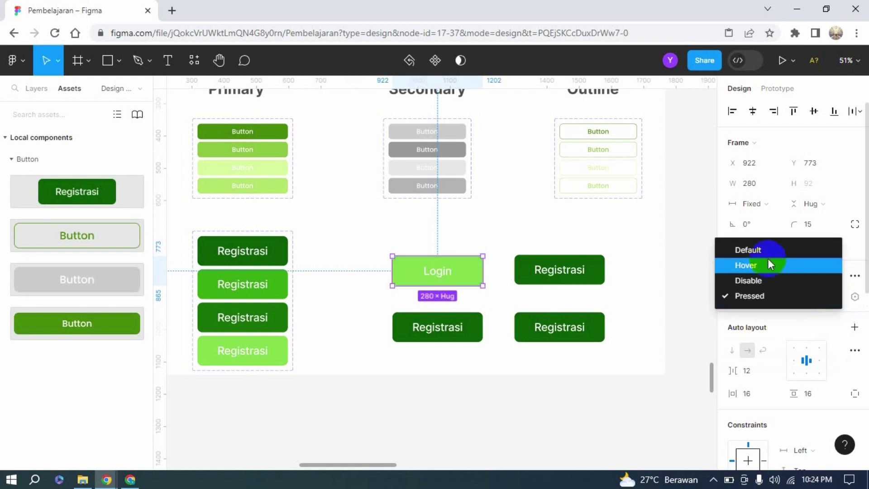
click(768, 250)
click(658, 277)
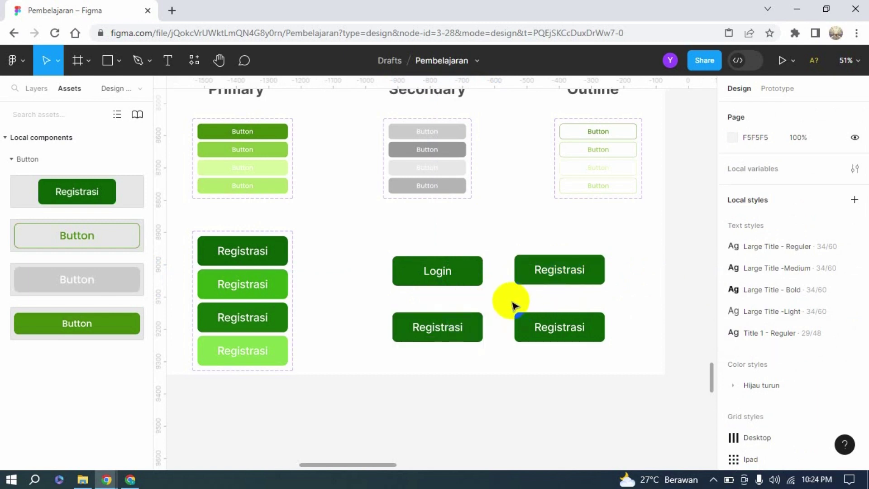
- Set the label of the Default variant in the Registrasi component set to Login
double_click(254, 258)
double_click(255, 258)
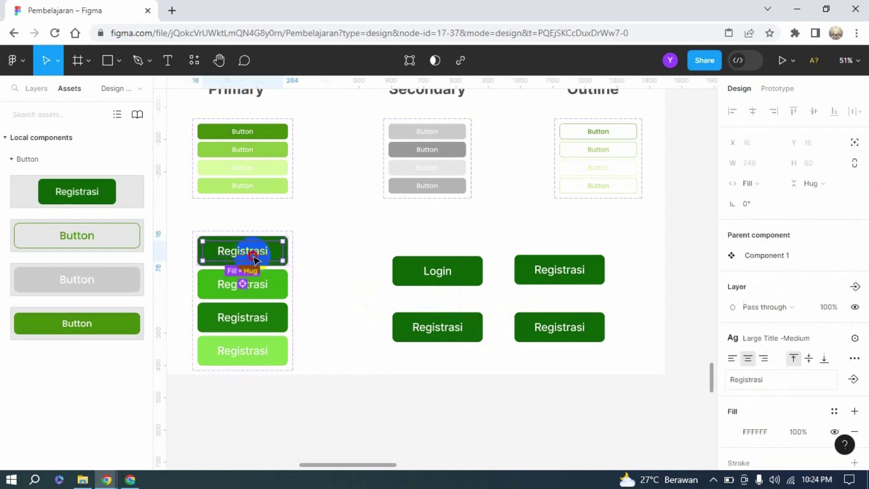
double_click(254, 251)
text(Login)
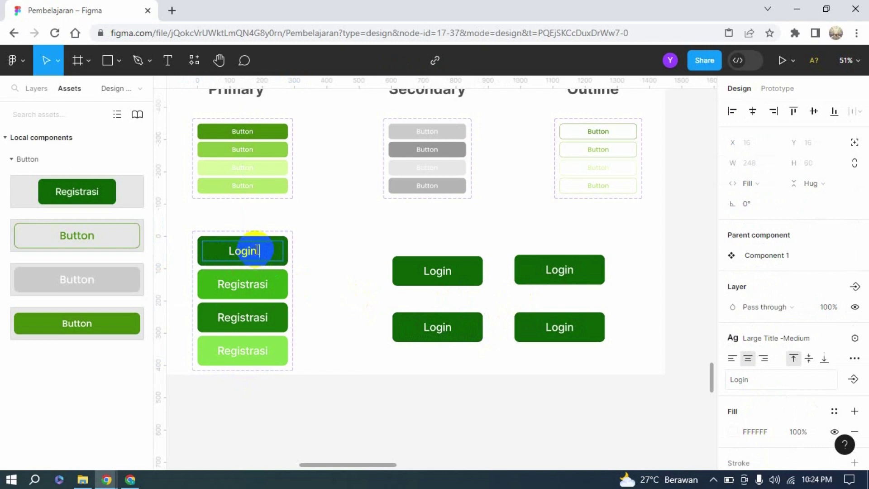
- Set the label of the Default variant in the button component set back to Registrasi
double_click(257, 251)
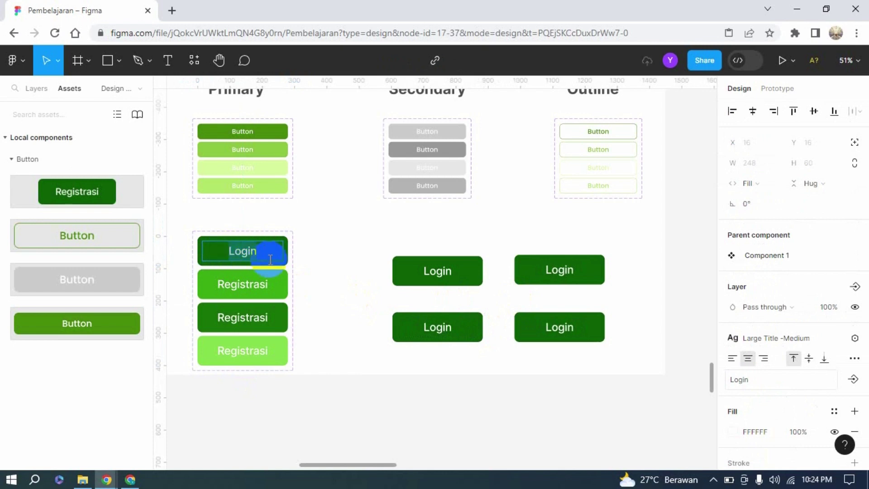
text(Reg)
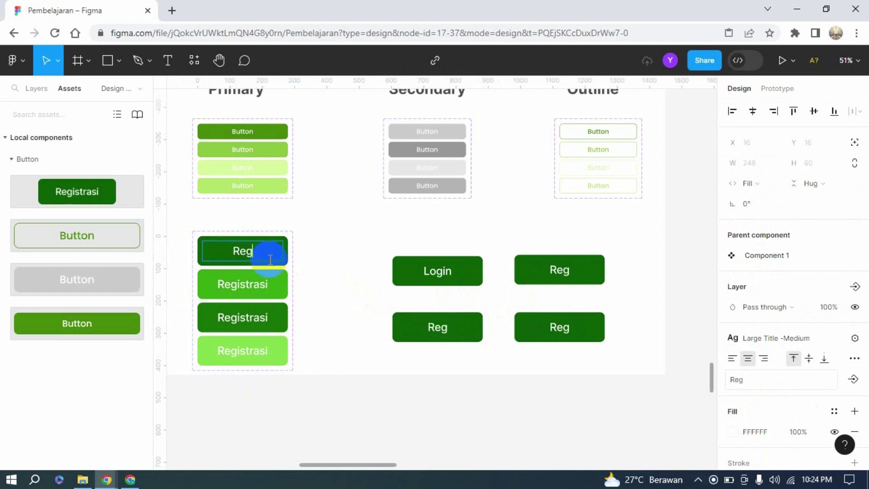
text(itrasi)
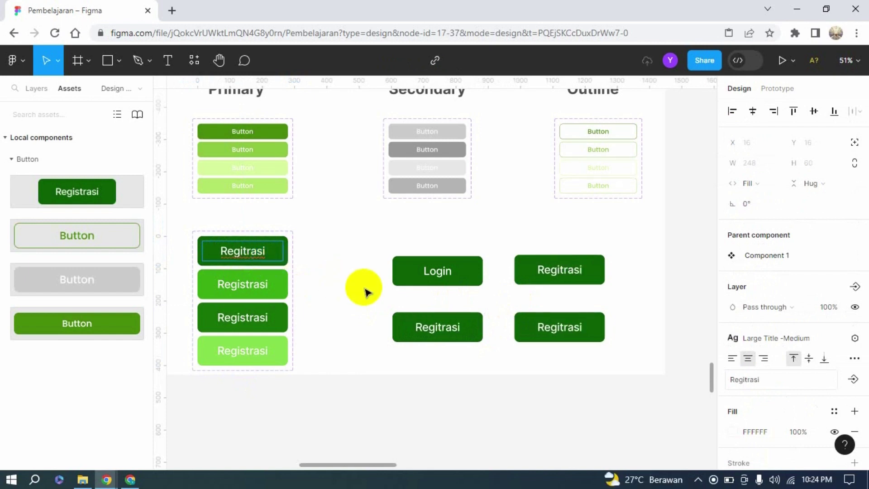
key(Escape)
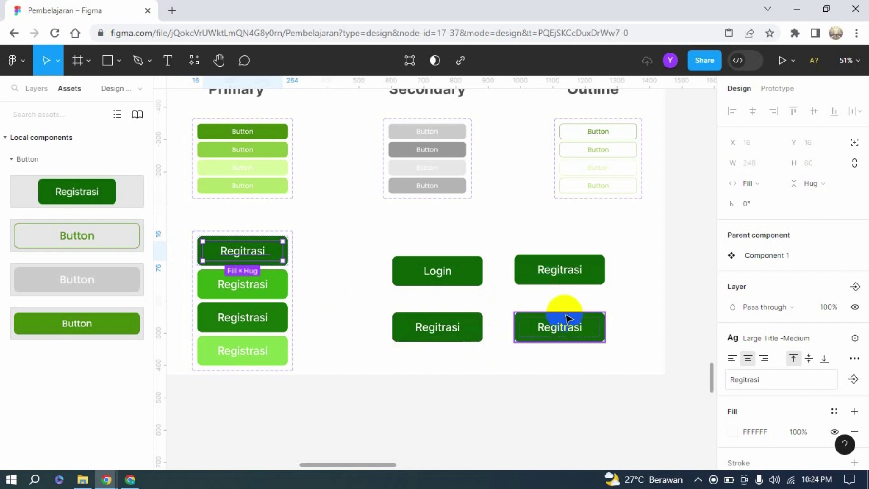
click(369, 249)
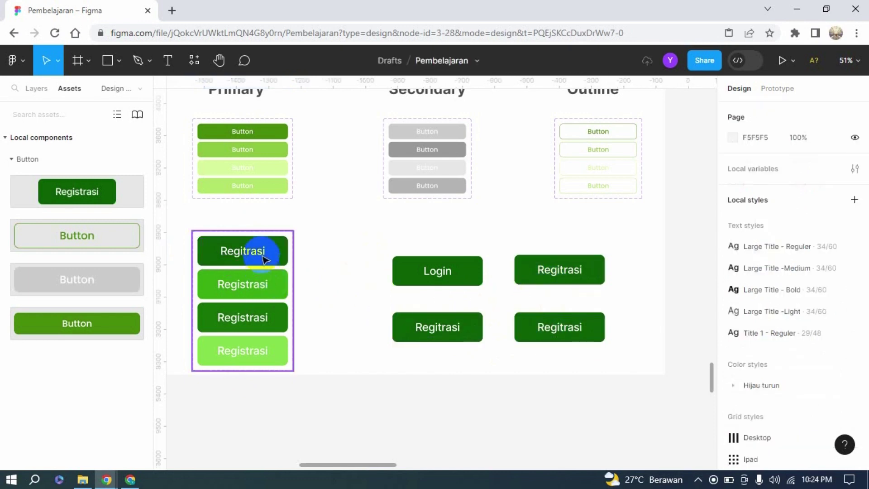
click(248, 248)
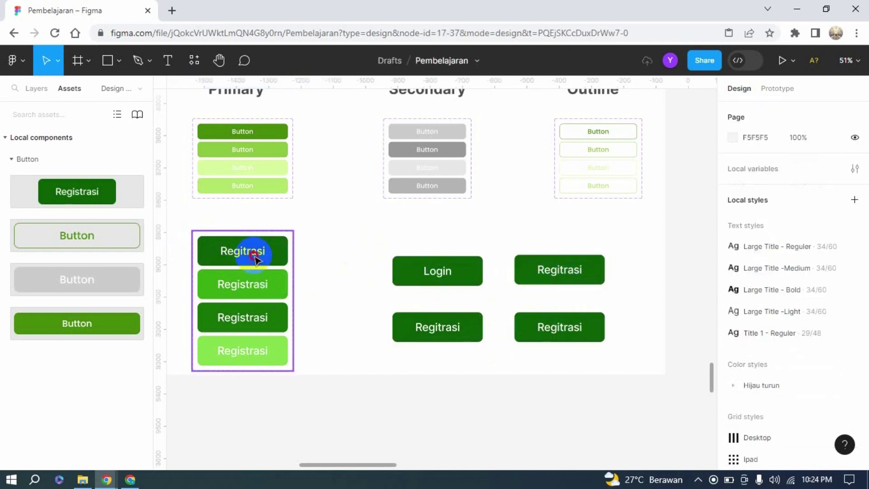
click(243, 255)
double_click(243, 254)
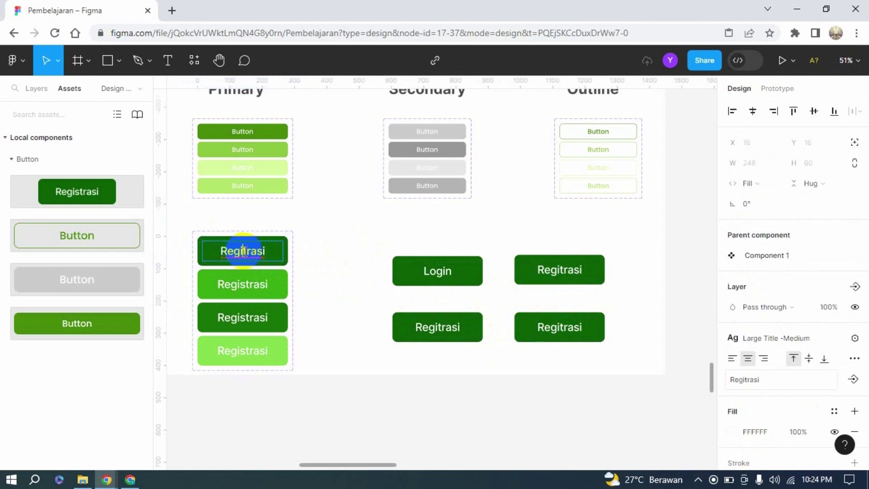
text(s)
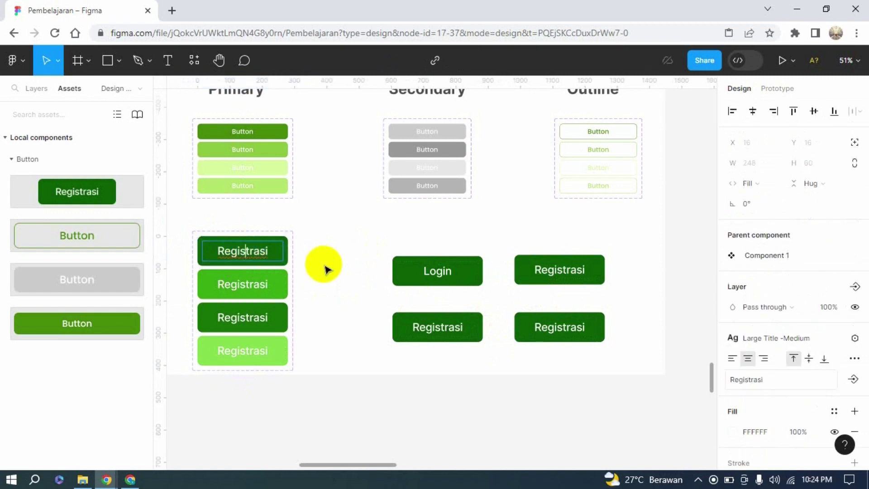
key(Escape)
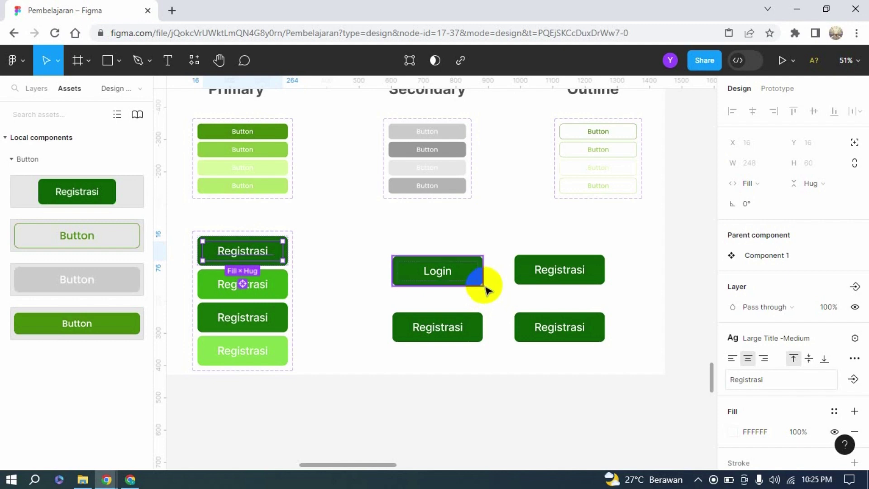
click(351, 275)
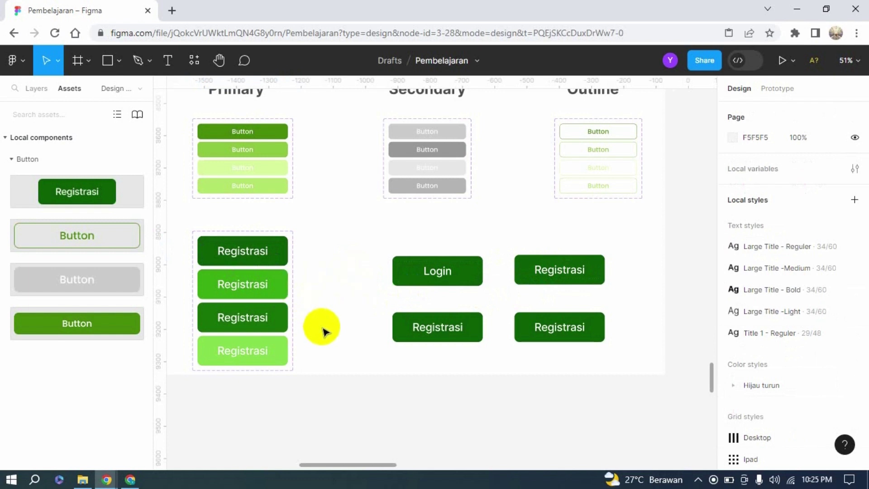
click(352, 331)
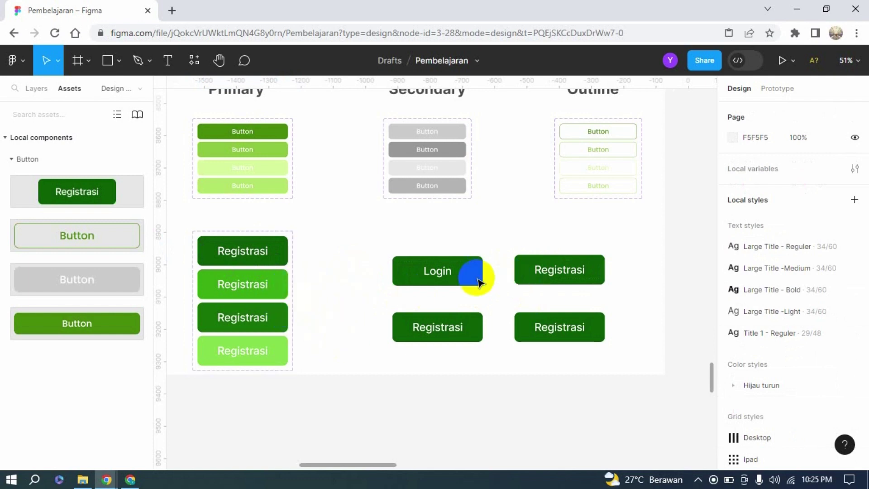
- Move the Login instance to X 930, Y 769, level with the Registrasi instance beside it
click(455, 275)
click(462, 272)
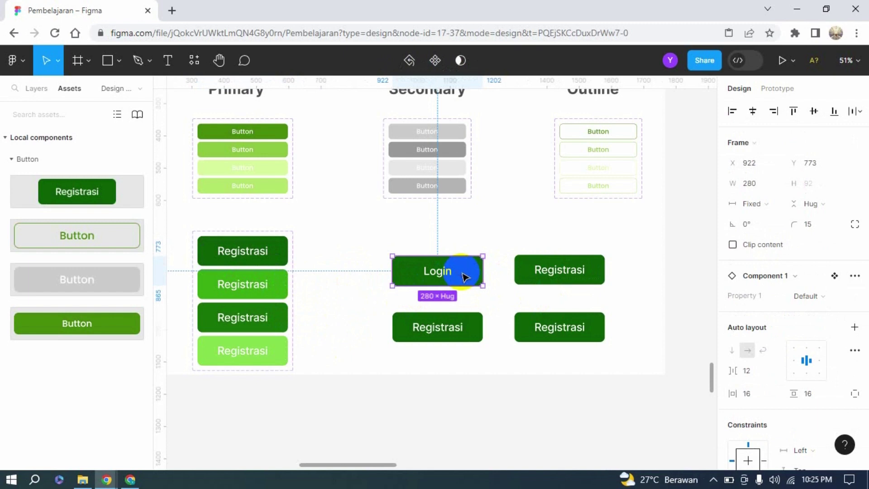
mouse_move(464, 277)
mouse_down()
mouse_move(453, 257)
mouse_move(470, 276)
mouse_move(460, 280)
mouse_move(470, 276)
mouse_up()
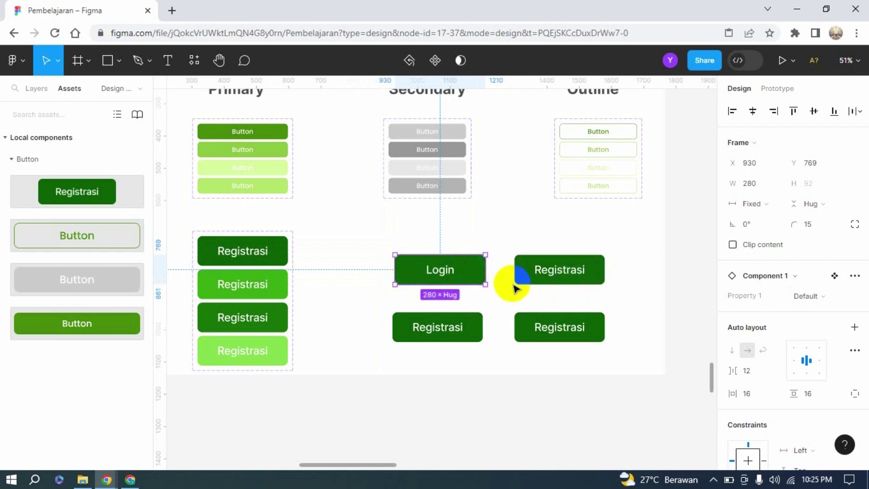
- Switch Property 1 of the upper-row Registrasi instance beside Login to Disable
click(552, 277)
click(805, 296)
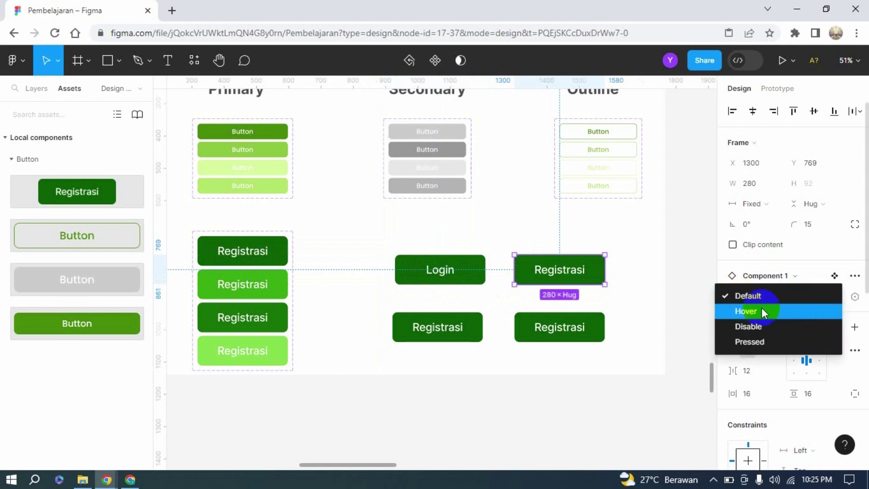
click(774, 326)
click(679, 313)
click(593, 334)
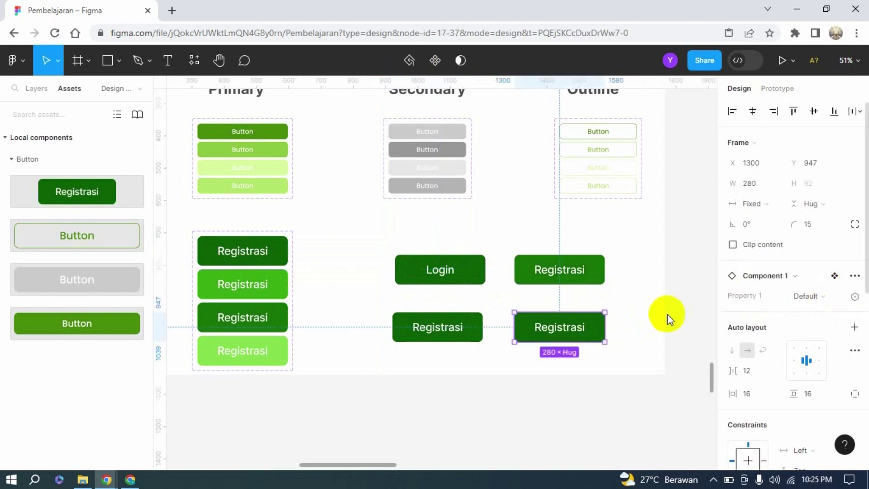
click(610, 297)
- Delete all four button instances next to the Registrasi component set
scroll(587, 258, up, 1)
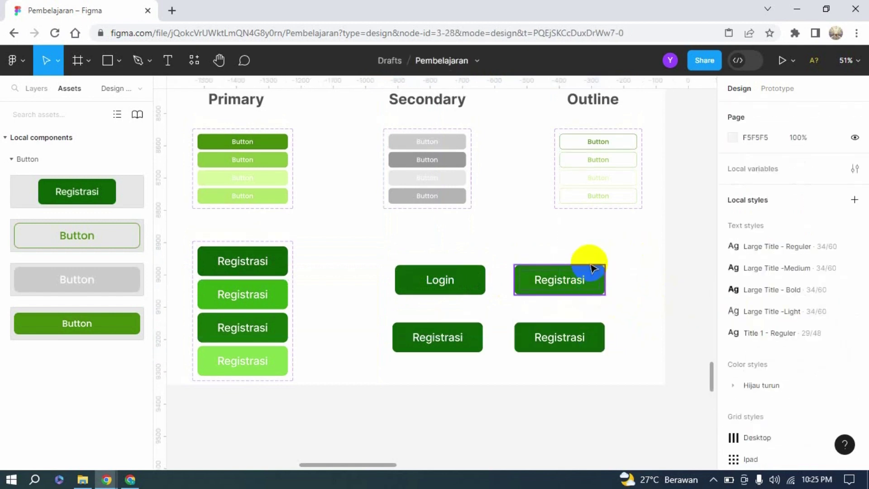
ctrl+scroll(611, 271, down, 1)
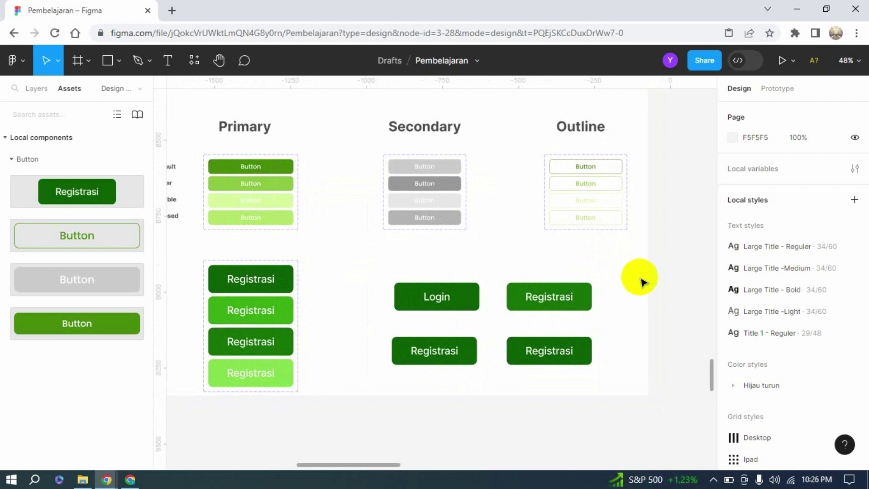
drag(653, 276, 460, 377)
key(Delete)
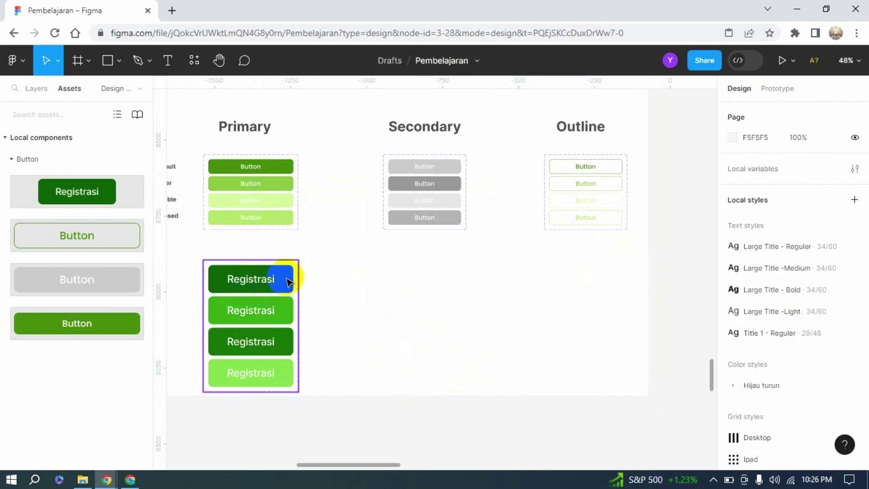
- Add a text layer reading Registrasi in the empty area below the Secondary buttons
click(168, 63)
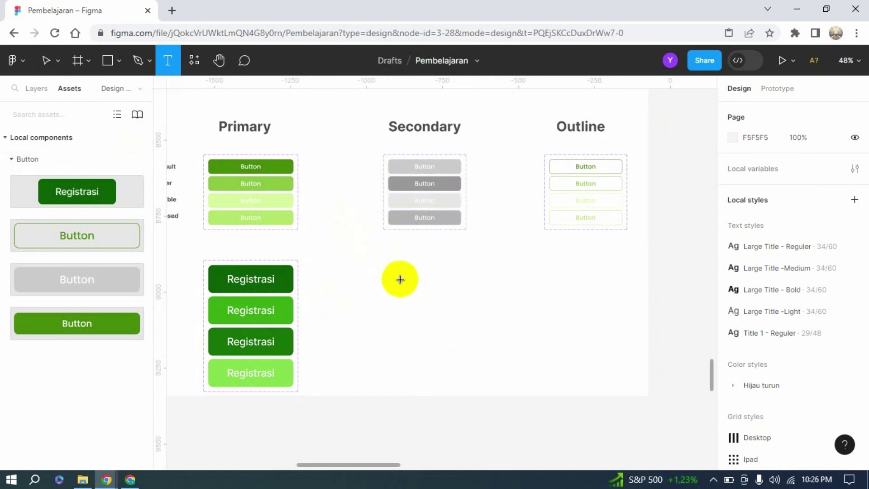
click(400, 279)
text(R)
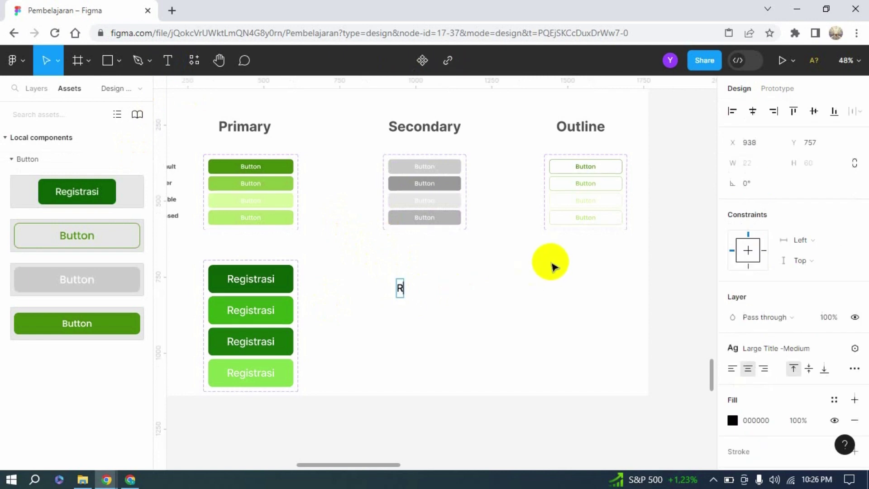
text(esgi)
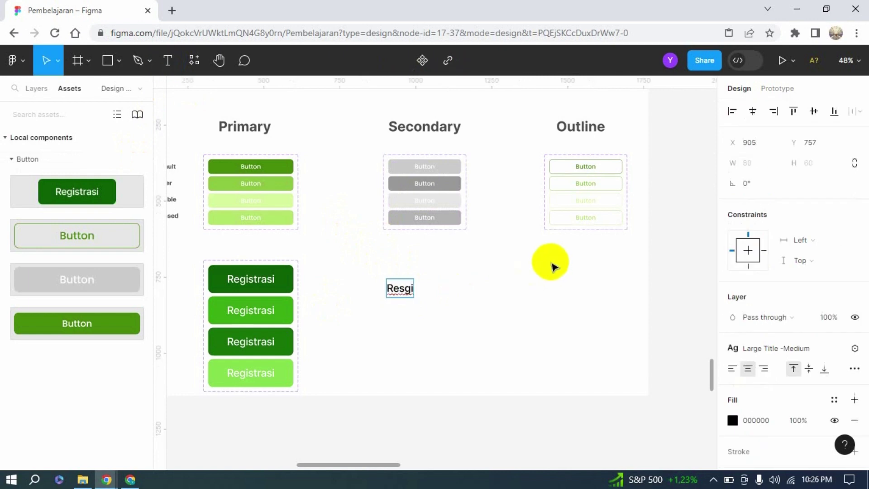
key(BackSpace)
key(BackSpace)
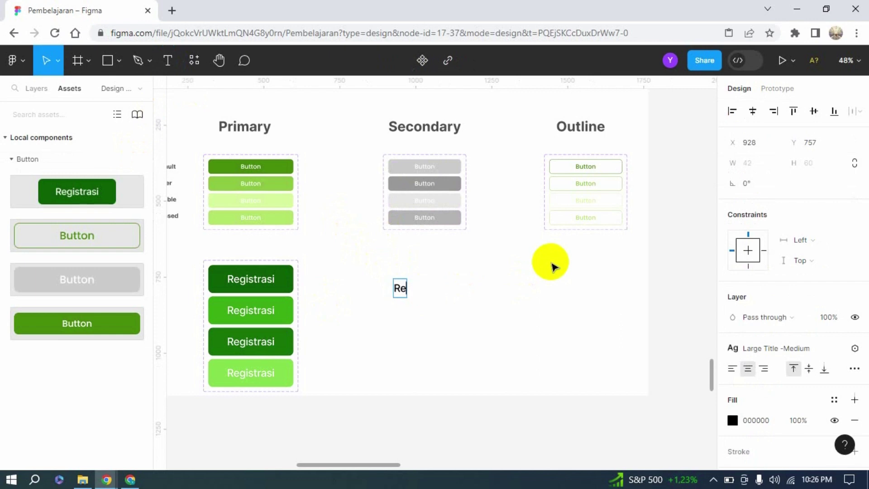
text(gistrasi)
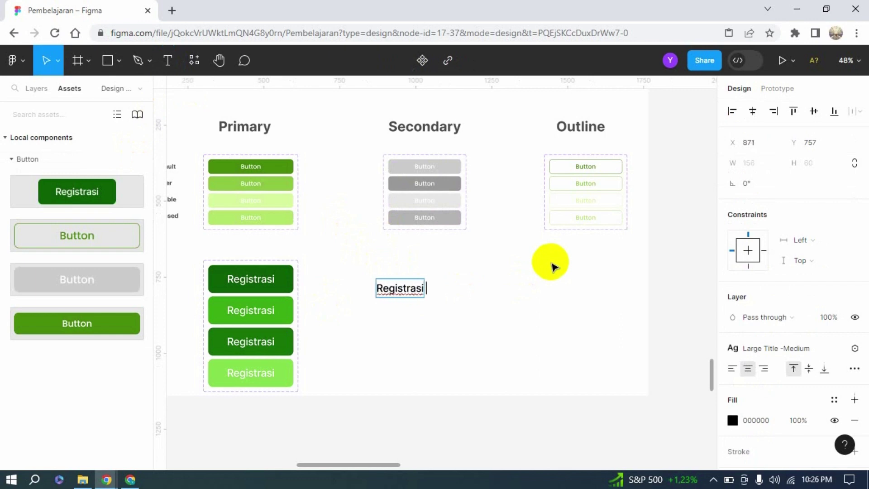
key(Escape)
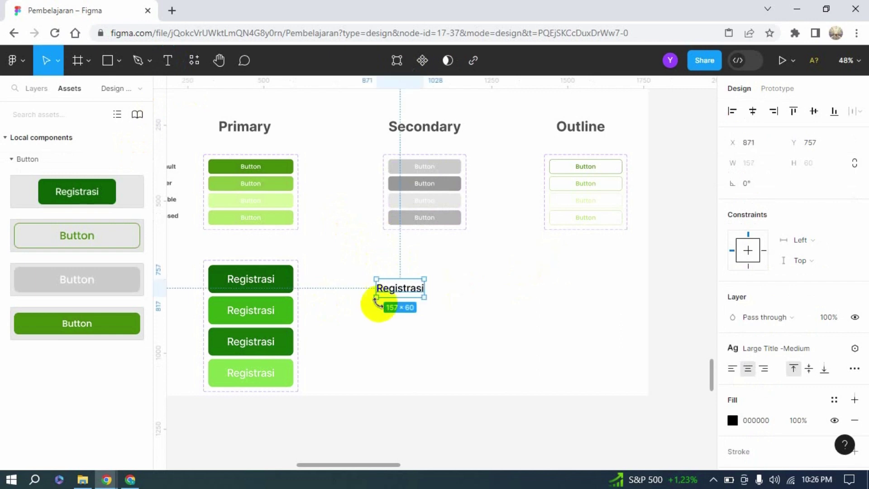
- Wrap the new Registrasi text in an auto layout frame and move it to X 930, Y 738
key(shift+a)
click(460, 293)
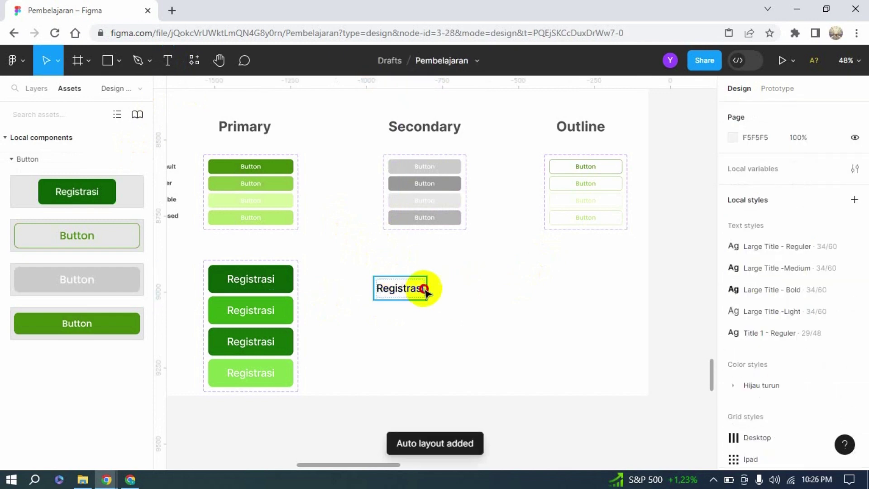
drag(421, 288, 440, 287)
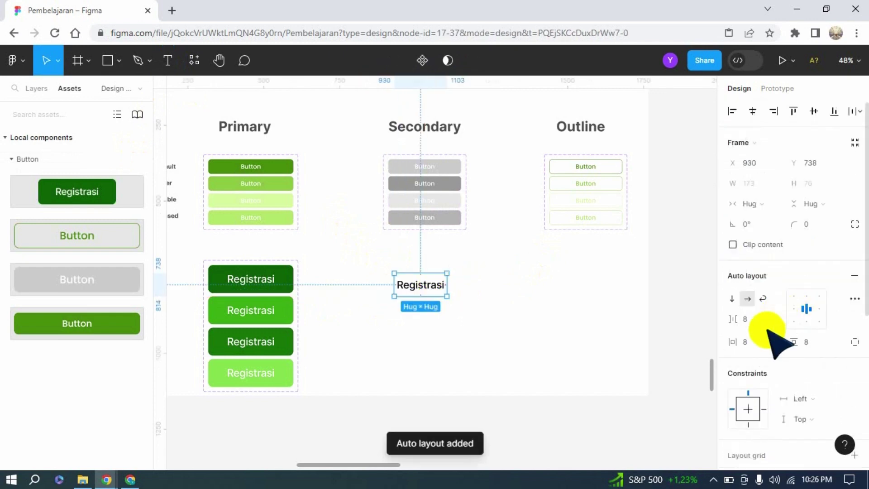
- Set the horizontal and vertical padding of the Registrasi auto layout frame to 12
click(752, 319)
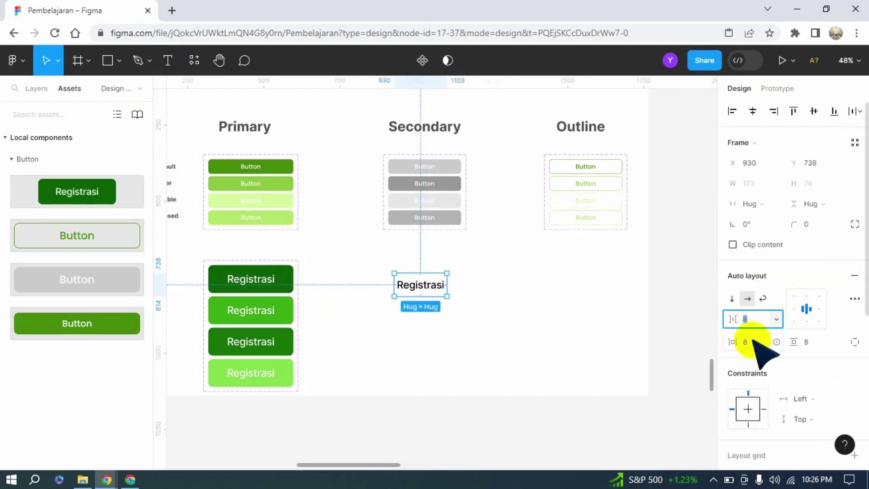
click(751, 342)
text(12)
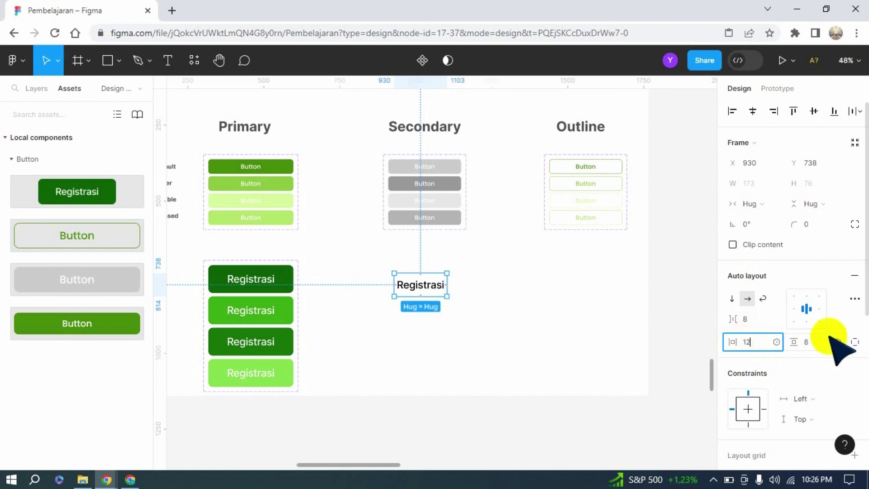
click(823, 341)
text(12)
- Widen the Registrasi frame to a fixed width of 240 and place it at X 910, Y 769
click(461, 317)
drag(441, 293, 461, 295)
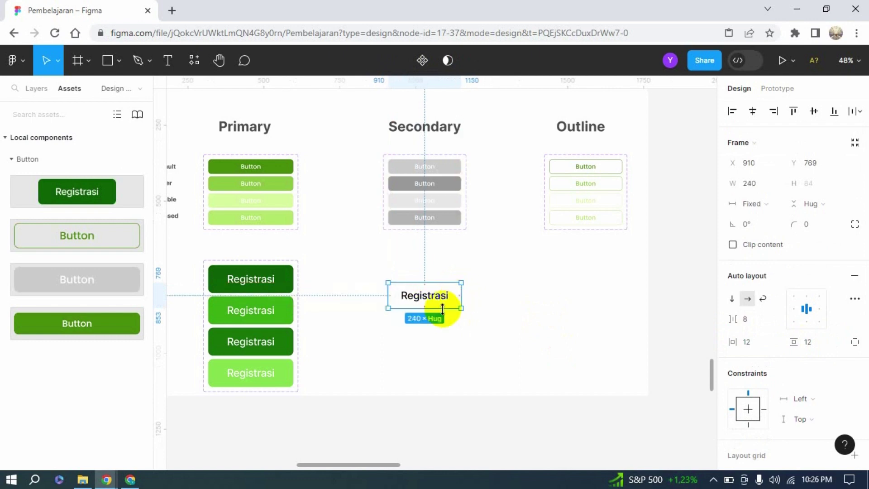
click(532, 308)
click(439, 301)
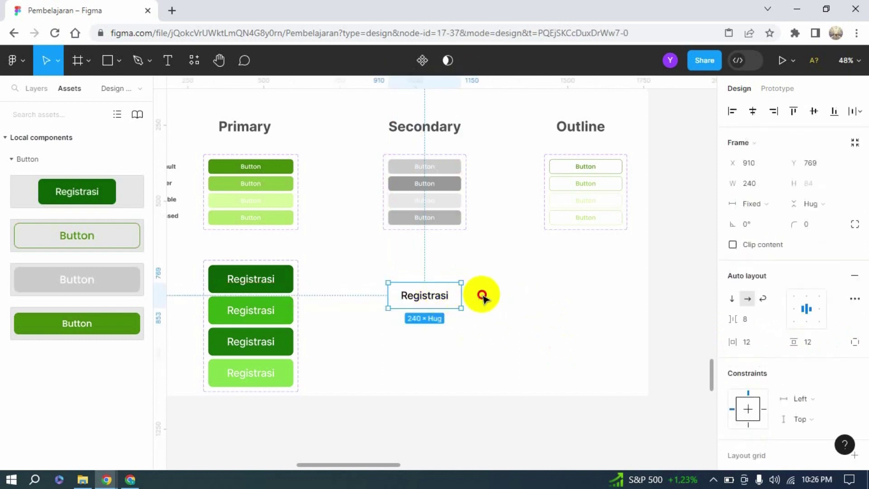
click(480, 295)
click(461, 306)
- Add an FFFFFF fill to the Registrasi frame and browse the library colour styles for it
scroll(765, 344, down, 2)
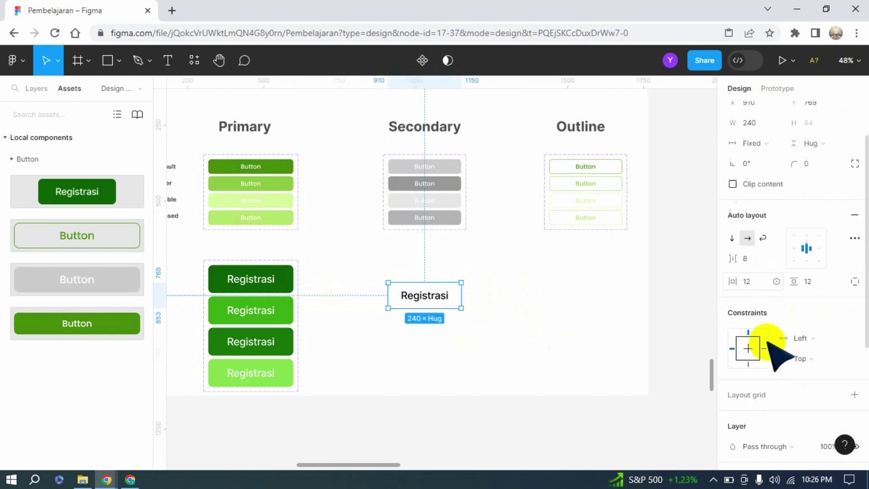
scroll(774, 352, down, 2)
scroll(787, 316, down, 2)
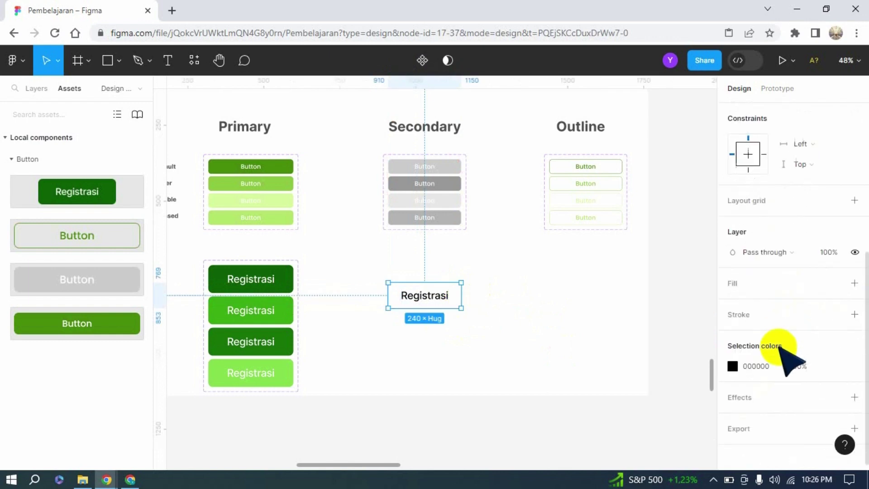
click(751, 285)
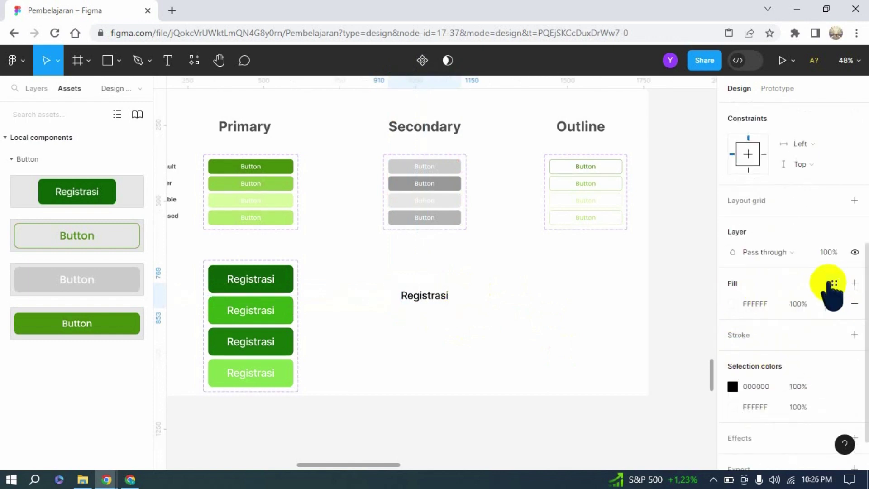
click(834, 283)
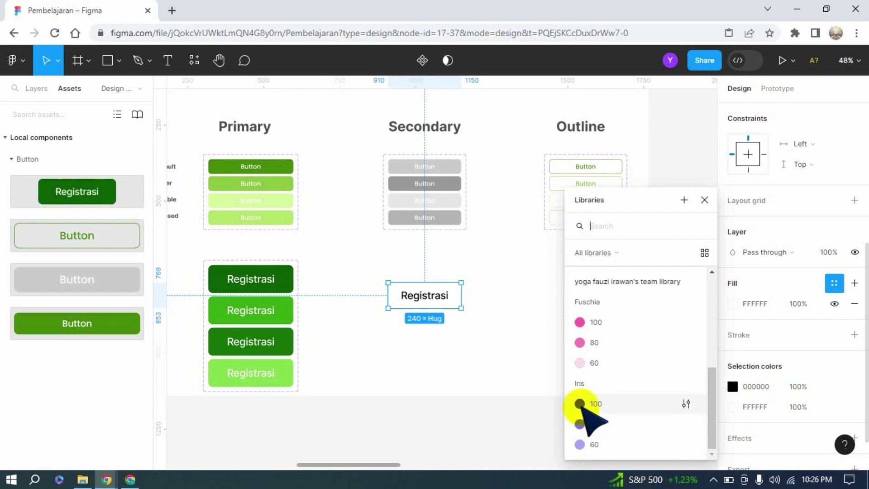
click(686, 153)
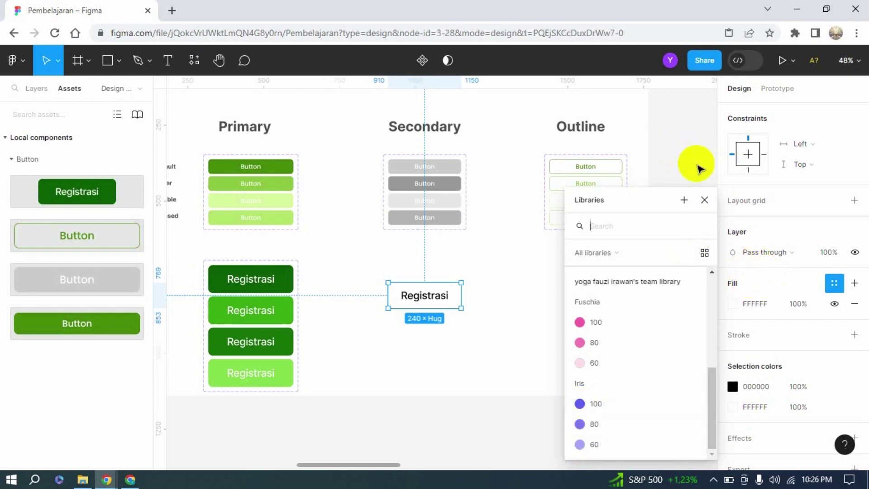
- Change the fill of the new Registrasi frame under Secondary to the grey AEAEAE
click(429, 295)
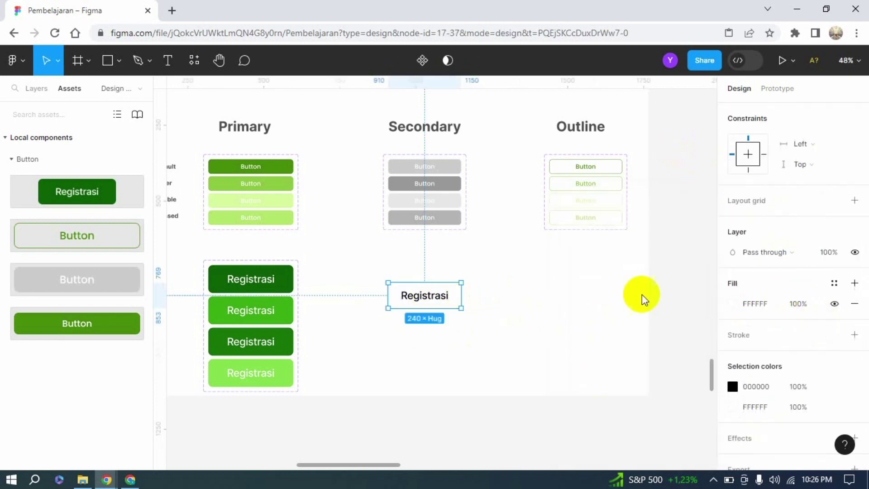
click(732, 304)
click(732, 303)
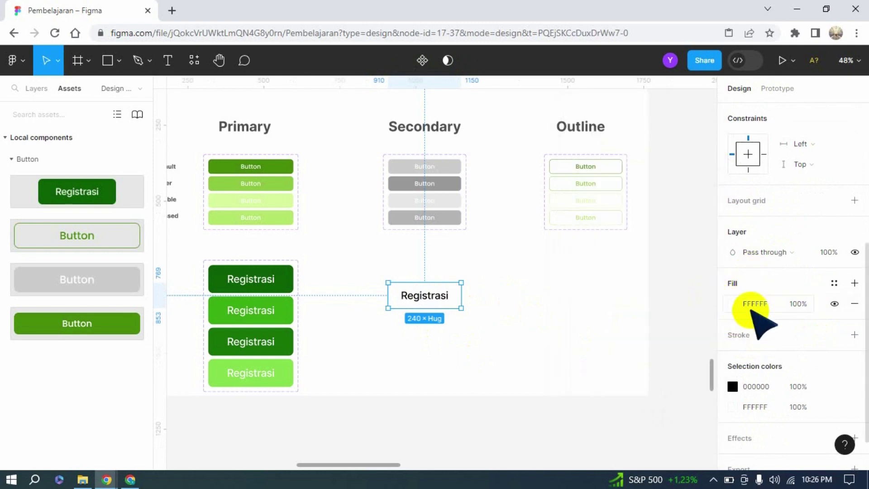
click(733, 303)
drag(611, 252, 557, 199)
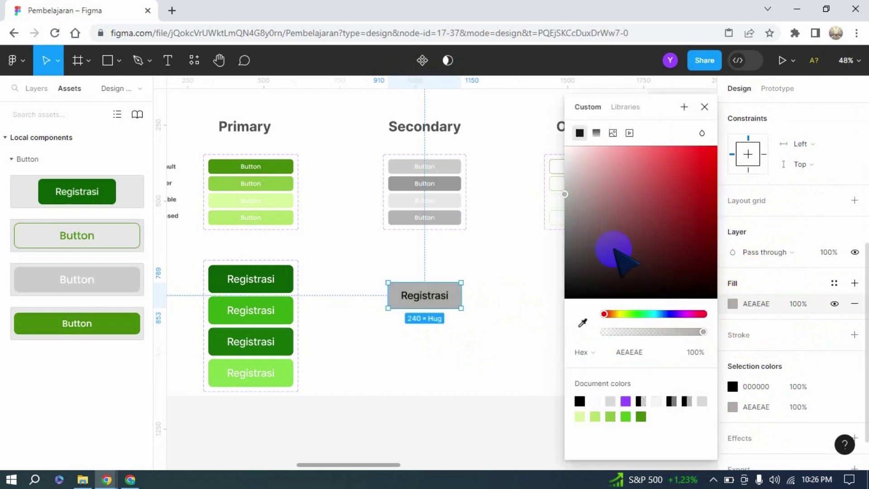
click(569, 306)
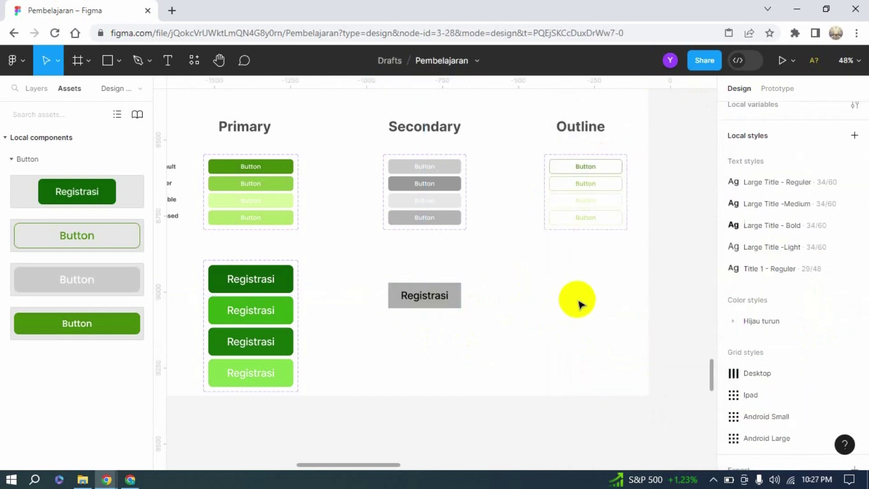
- Round the corners of the grey Registrasi frame with a radius of 15
scroll(492, 342, up, 5)
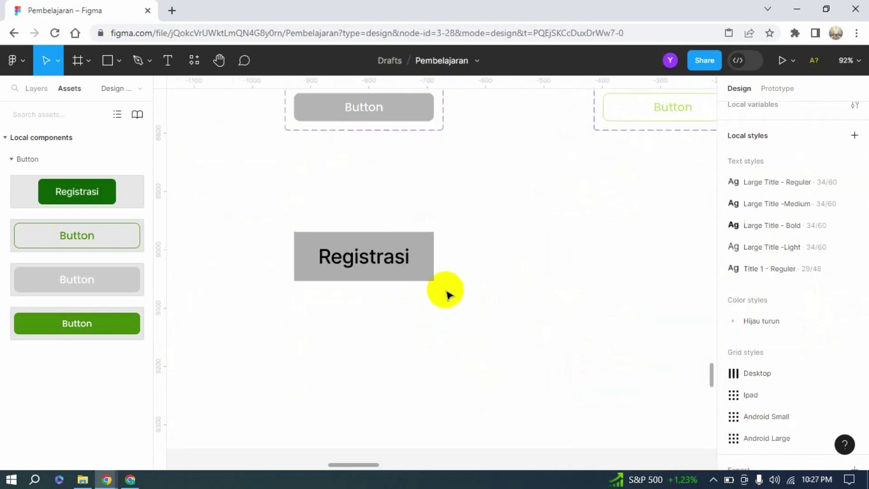
scroll(428, 300, down, 6)
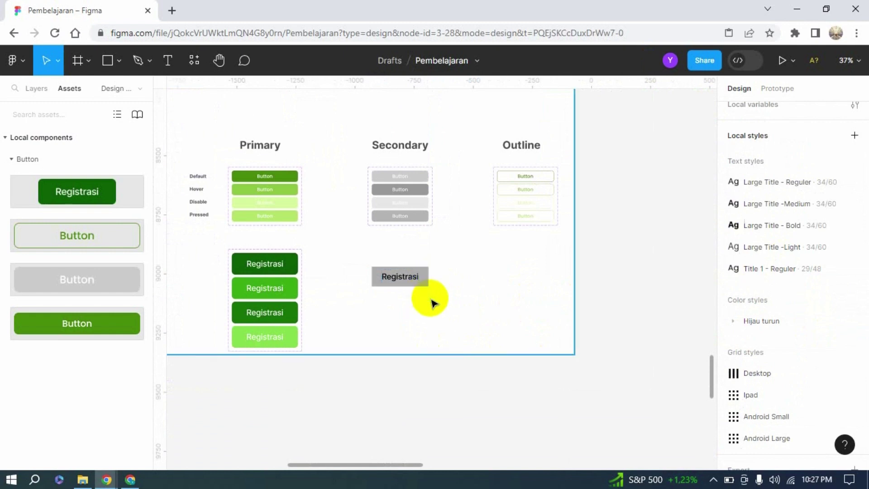
scroll(434, 300, up, 7)
click(420, 251)
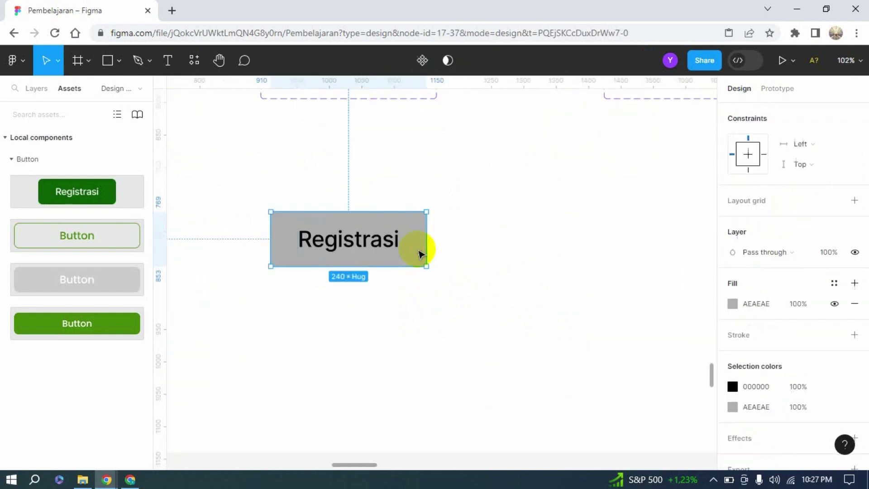
scroll(821, 235, up, 5)
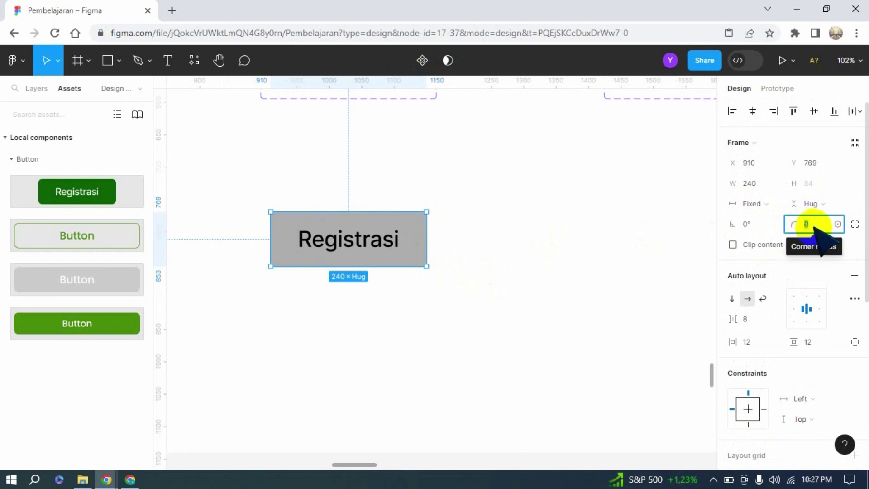
click(519, 290)
- Move the grey Registrasi button up to X 926, Y 703, beside the green Registrasi component set
scroll(511, 271, down, 5)
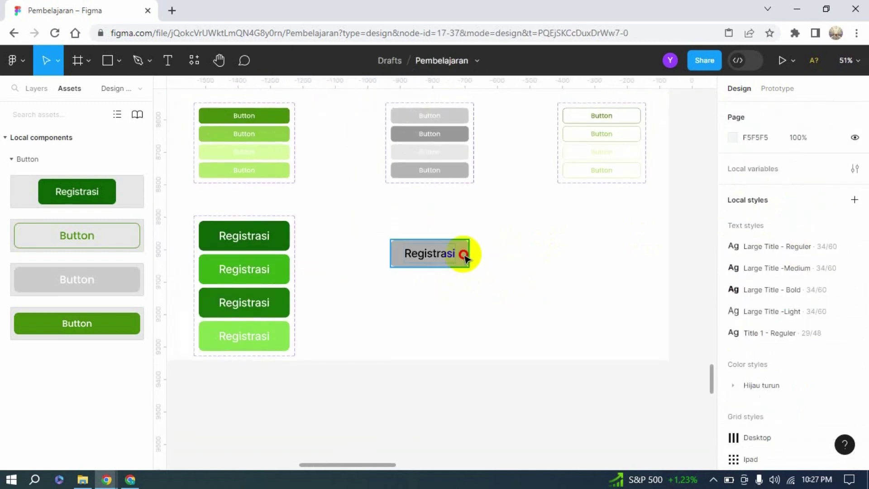
drag(462, 252, 459, 237)
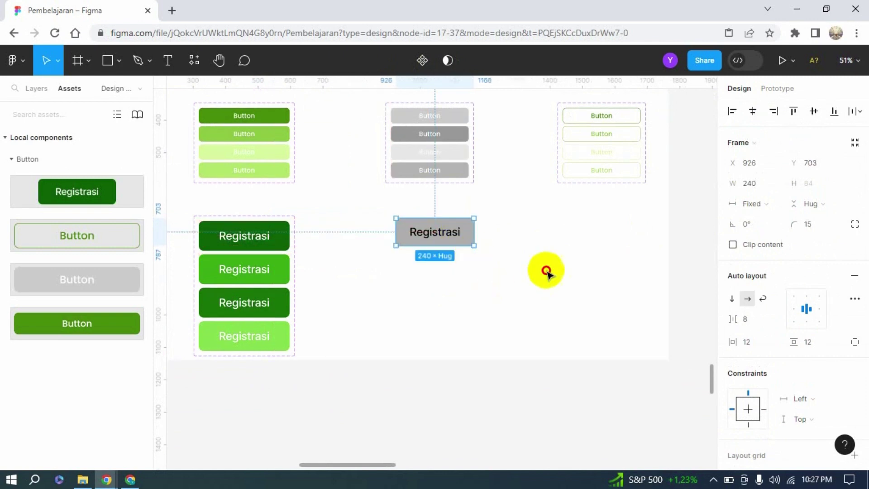
click(546, 272)
- Duplicate the grey Registrasi button three times into a column below the original, each copy 130 lower than the previous one
click(468, 237)
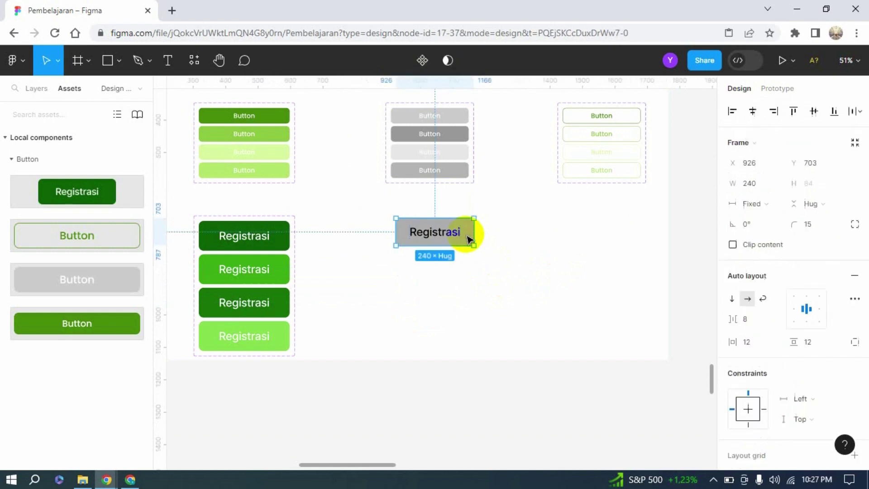
key(ctrl+d)
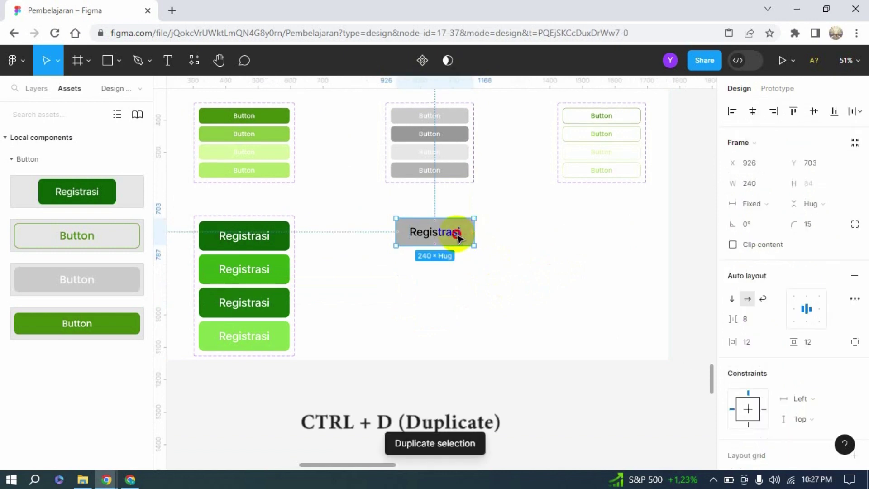
drag(458, 235, 460, 273)
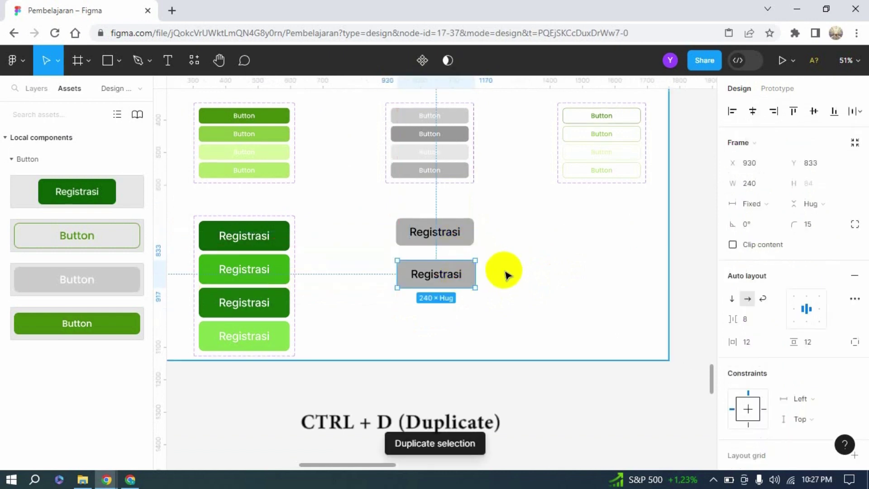
key(ctrl+d)
key(ctrl+d)
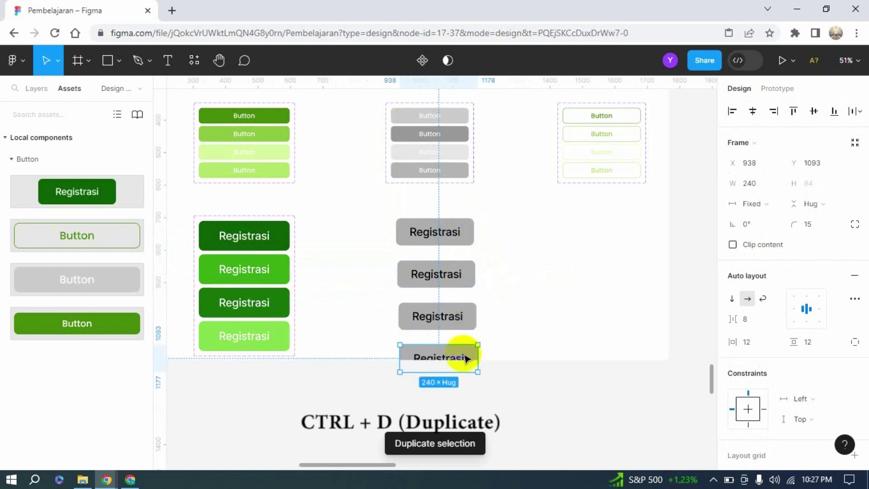
- Align the three grey copies under the original at X 926 and close up their gaps, with the lowest one at Y 1012
drag(460, 354, 460, 338)
click(473, 294)
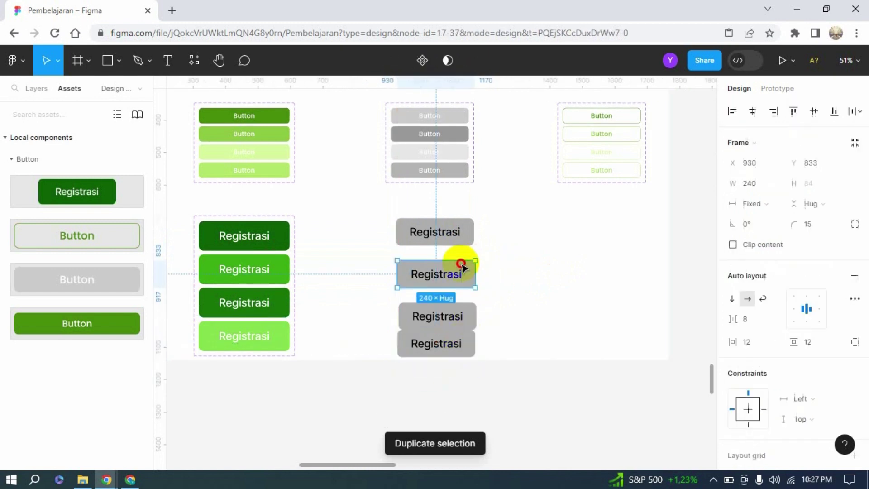
drag(460, 262, 459, 259)
drag(458, 302, 459, 297)
mouse_move(461, 343)
mouse_down()
mouse_move(460, 326)
mouse_move(461, 333)
mouse_up()
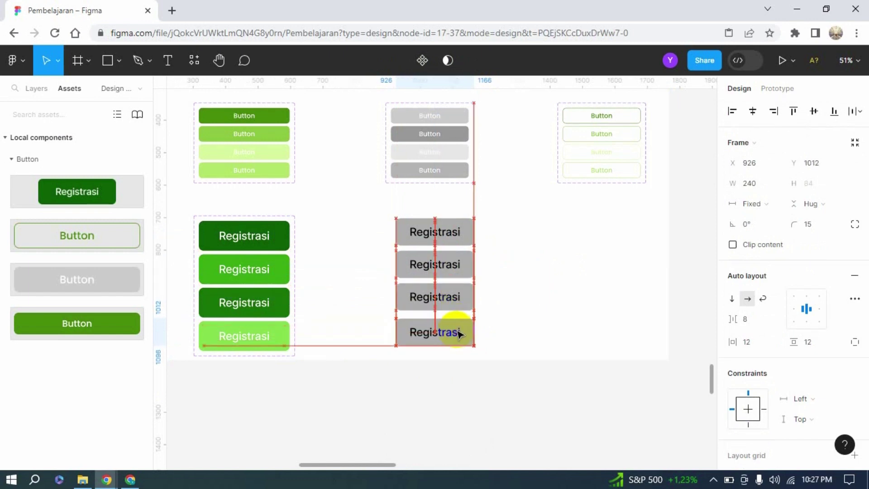
click(548, 288)
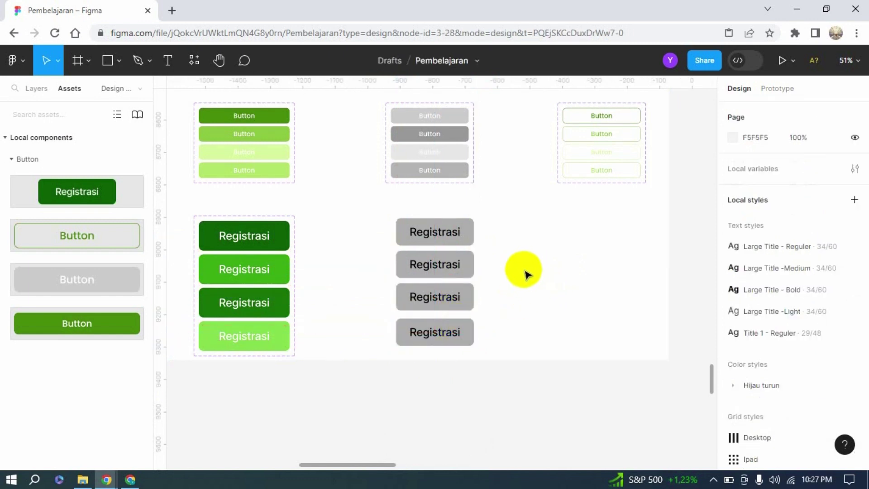
- Change the fill of the second grey Registrasi button to the darker grey 807D7D
click(471, 267)
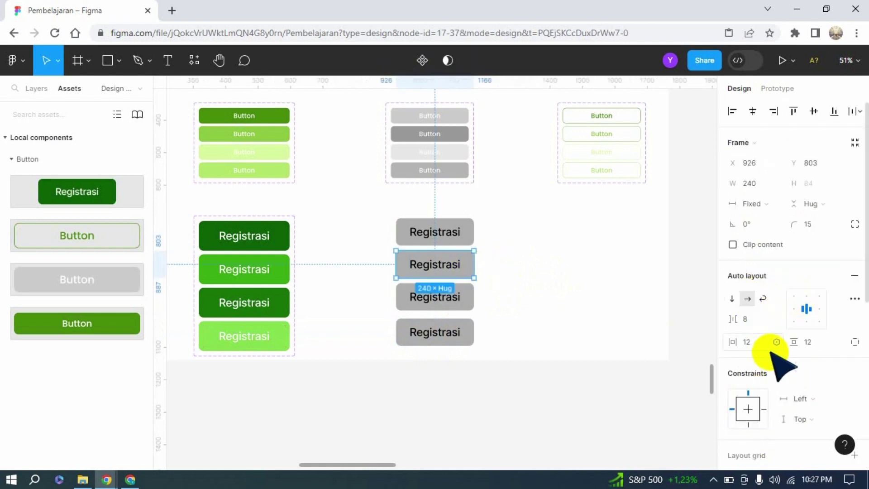
scroll(757, 407, down, 5)
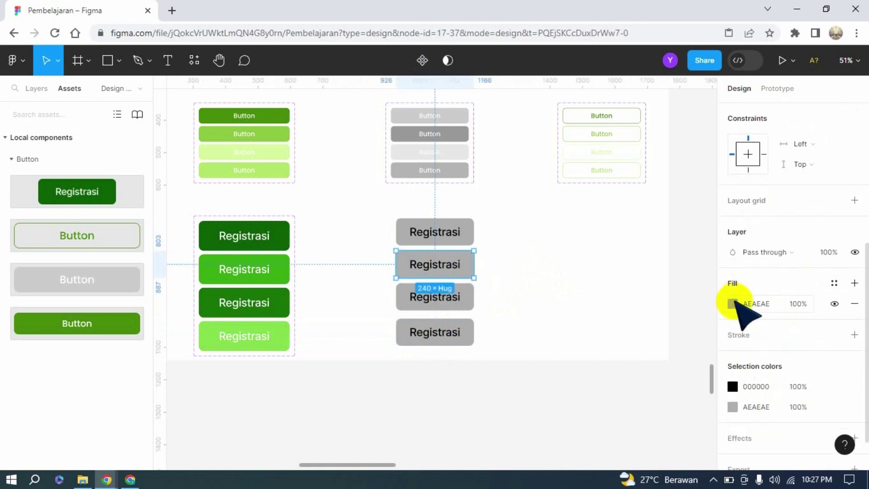
click(732, 304)
drag(567, 198, 567, 229)
click(704, 106)
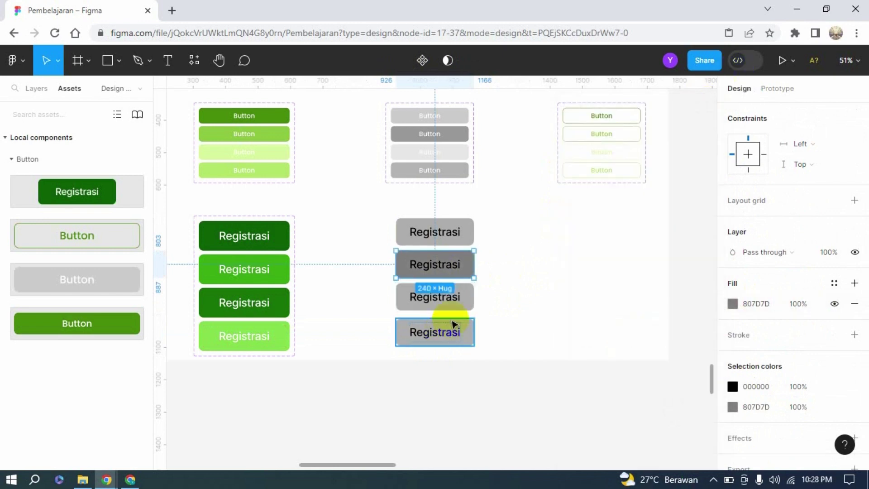
- Change the fill of the third grey Registrasi button to the light grey D6D2D2
click(466, 305)
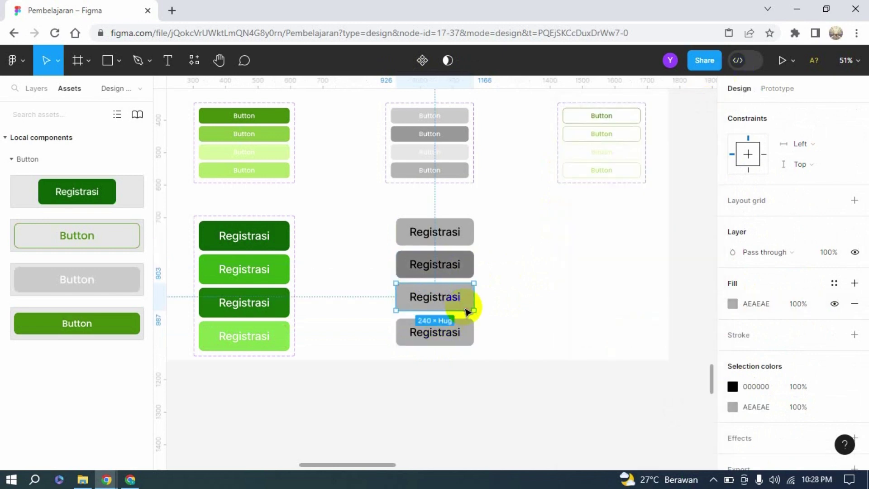
click(732, 304)
drag(617, 248, 568, 177)
click(705, 106)
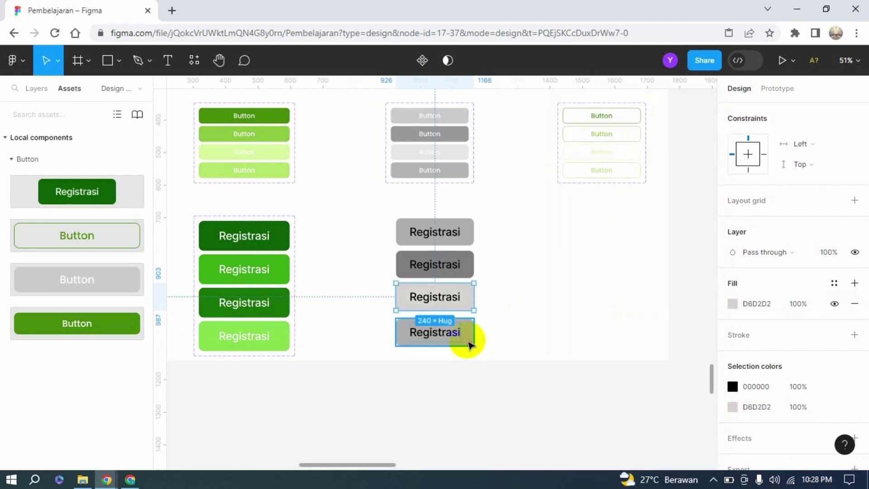
- Change the fill of the fourth grey Registrasi button to A09E9E
click(470, 345)
click(732, 304)
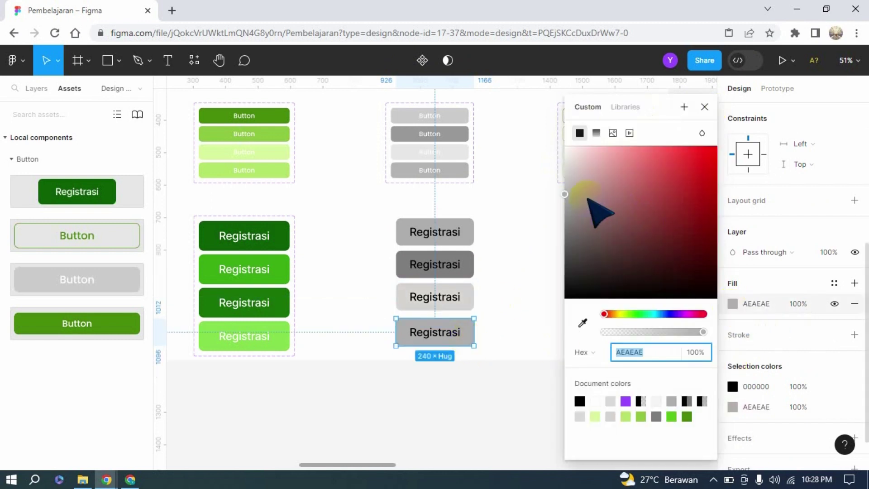
drag(566, 195, 567, 205)
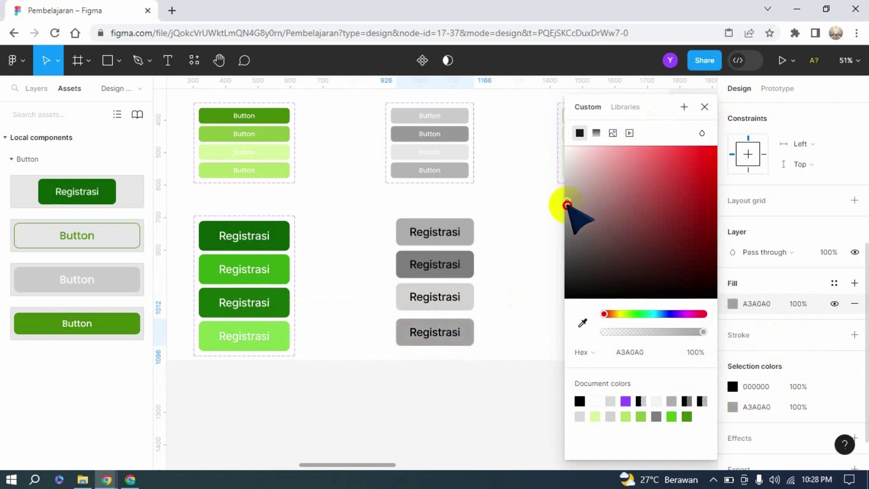
click(704, 107)
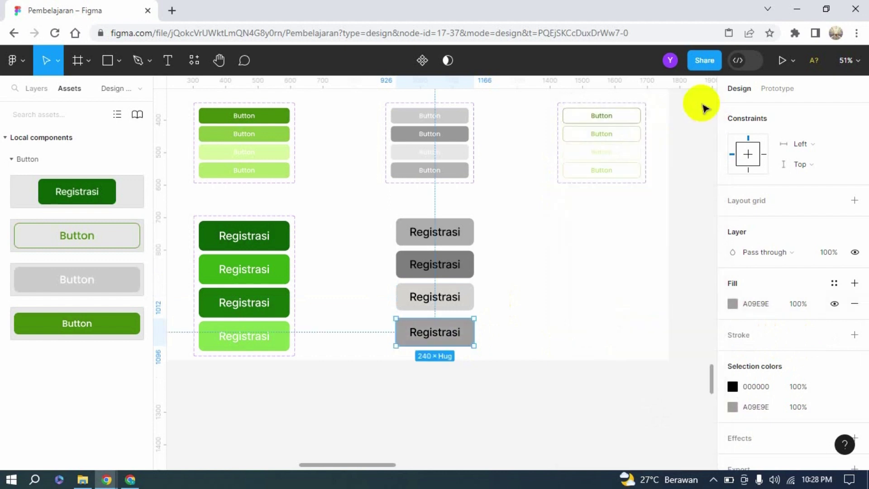
click(546, 267)
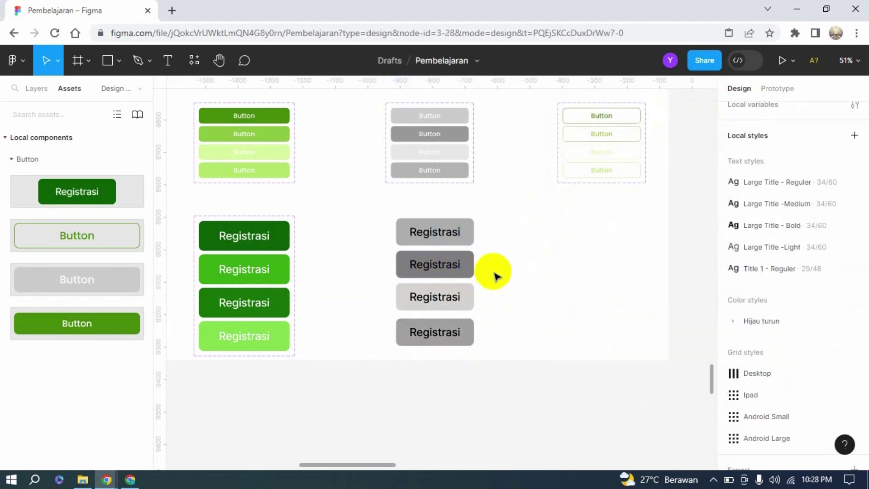
- Combine the four grey Registrasi buttons into a component set and move it to X 894, Y 687 under Secondary
scroll(497, 276, up, 1)
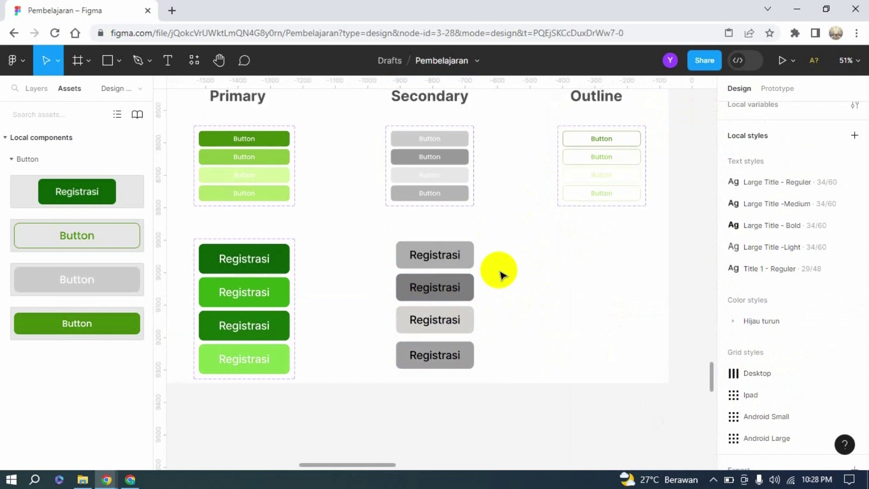
scroll(500, 274, down, 2)
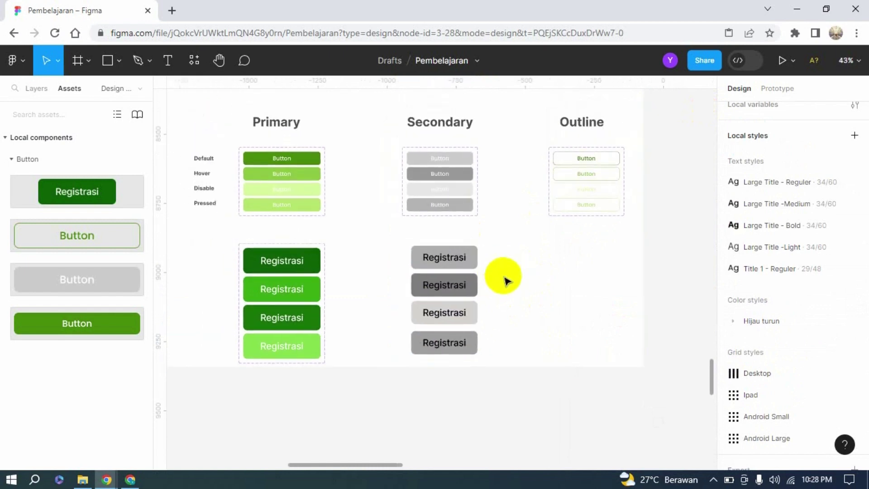
drag(531, 240, 410, 362)
click(415, 62)
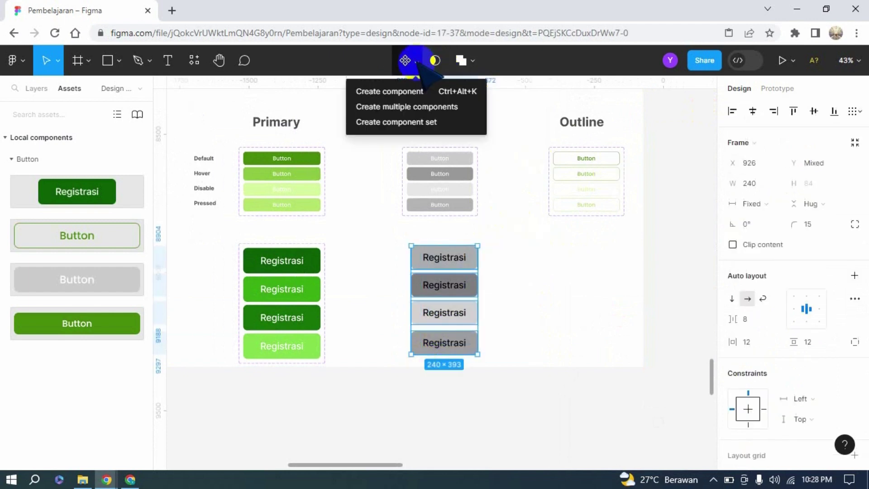
click(419, 122)
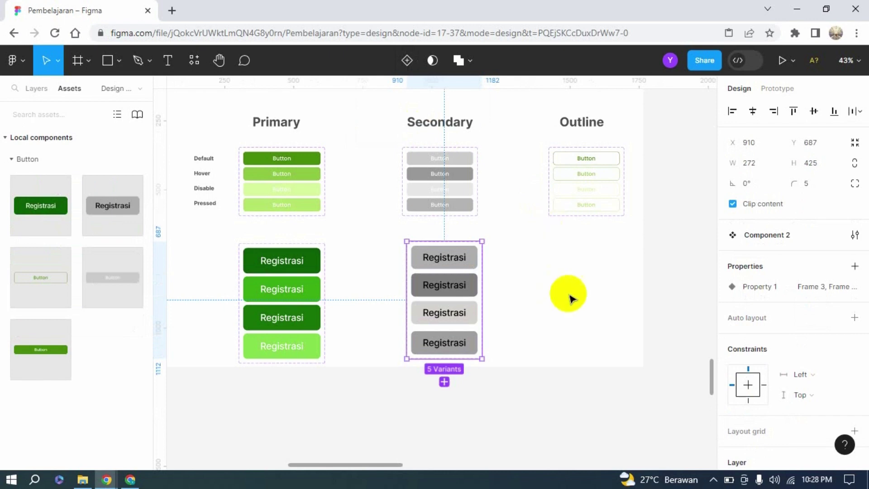
mouse_move(461, 305)
mouse_down()
mouse_move(453, 301)
mouse_move(461, 306)
mouse_up()
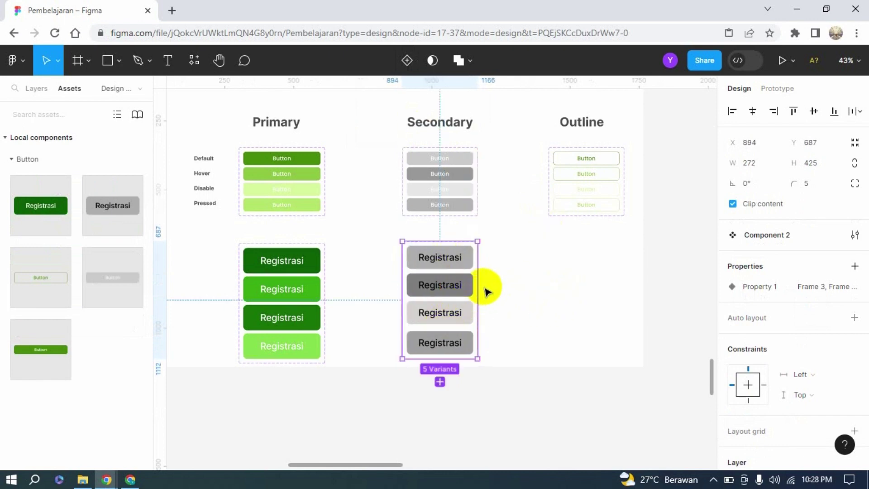
click(570, 276)
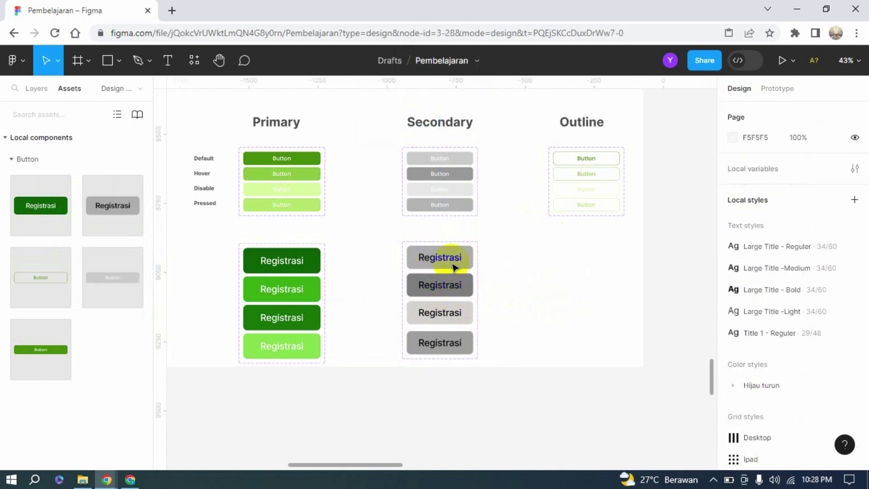
- Set the Property 1 value of the top grey Registrasi variant to "Deafult"
click(466, 262)
click(468, 265)
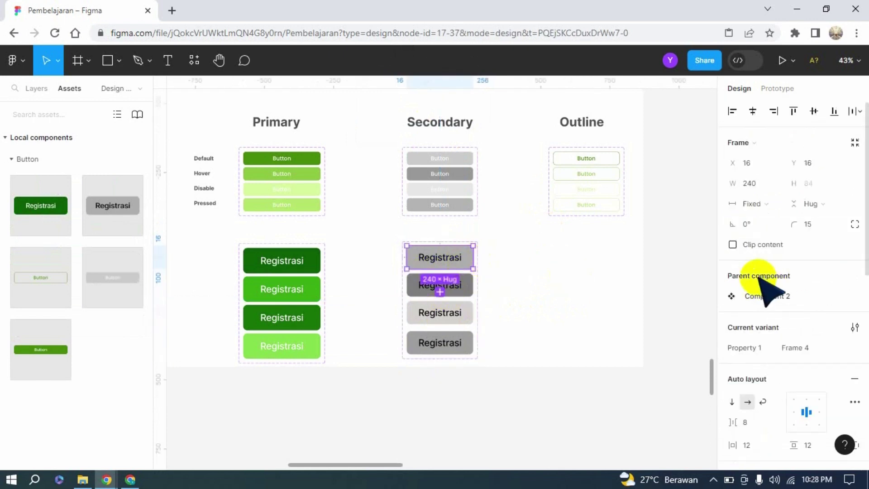
click(799, 346)
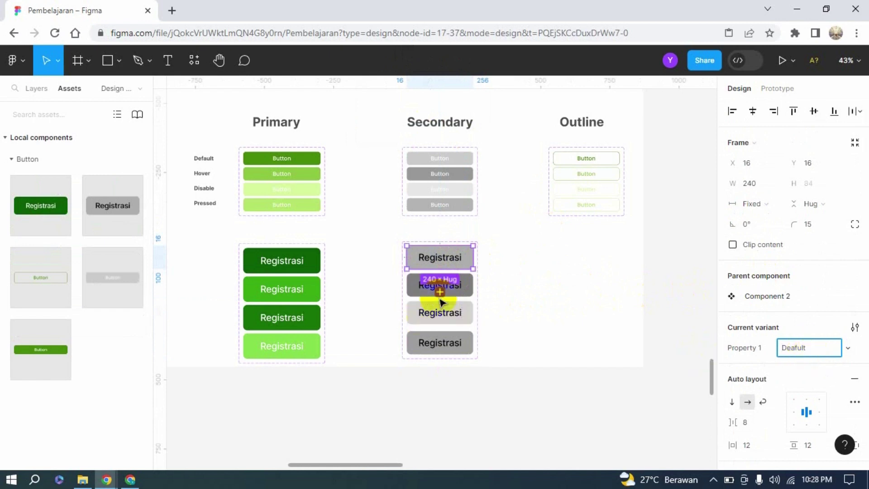
click(544, 295)
click(466, 259)
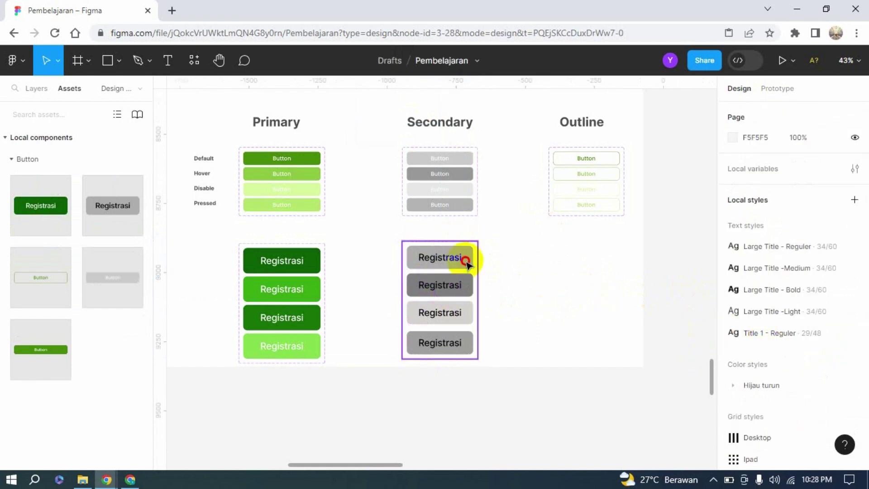
- Correct the Property 1 value of the top grey Registrasi variant to "Default"
click(469, 264)
click(805, 347)
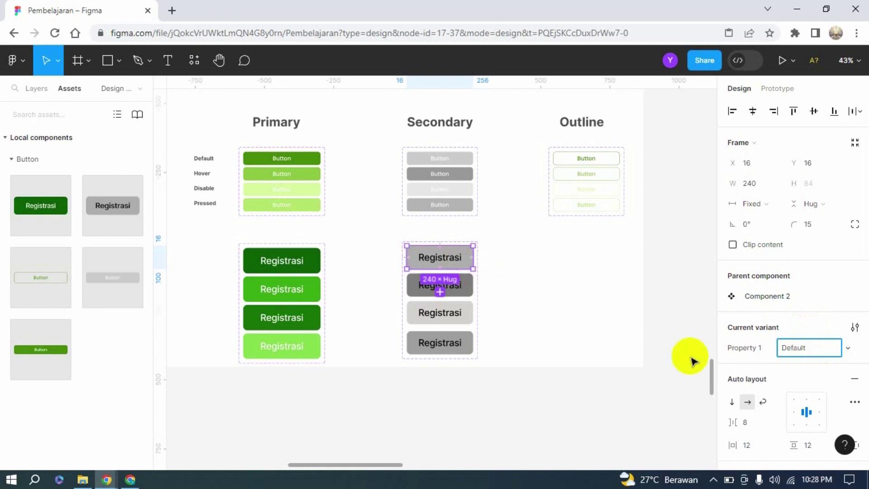
click(508, 304)
- Set the Property 1 value of the second grey Registrasi variant to "Hover"
click(466, 285)
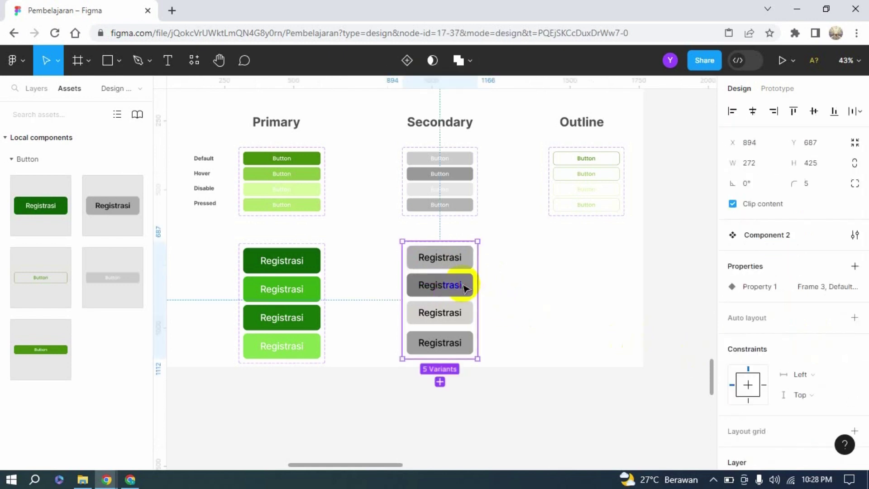
click(465, 285)
click(806, 347)
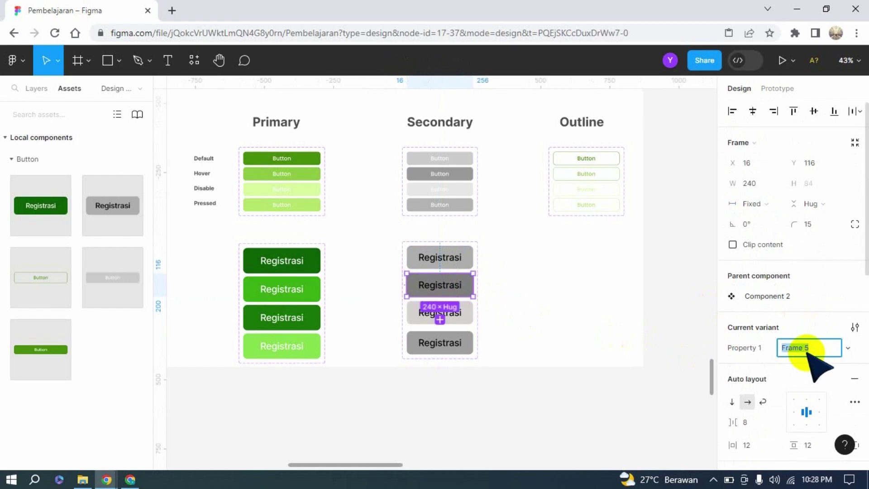
text(Hover)
click(508, 307)
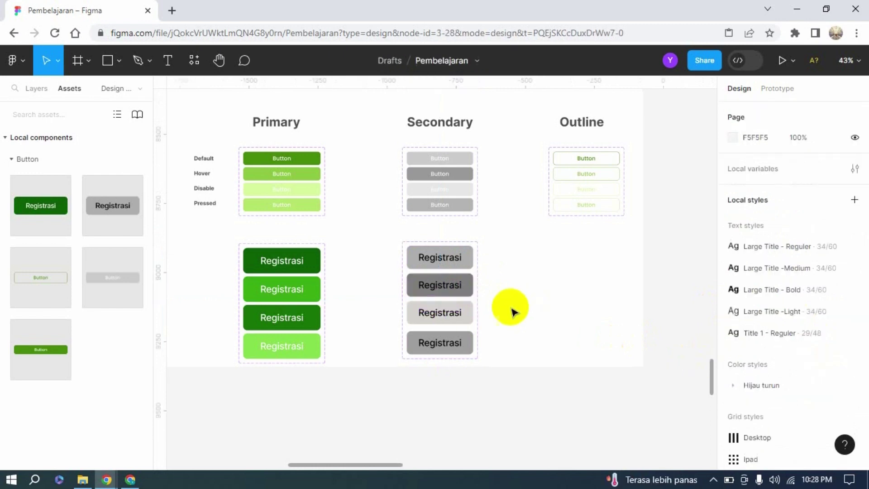
- Set the Property 1 value of the third grey Registrasi variant to "Disable"
click(467, 312)
click(471, 319)
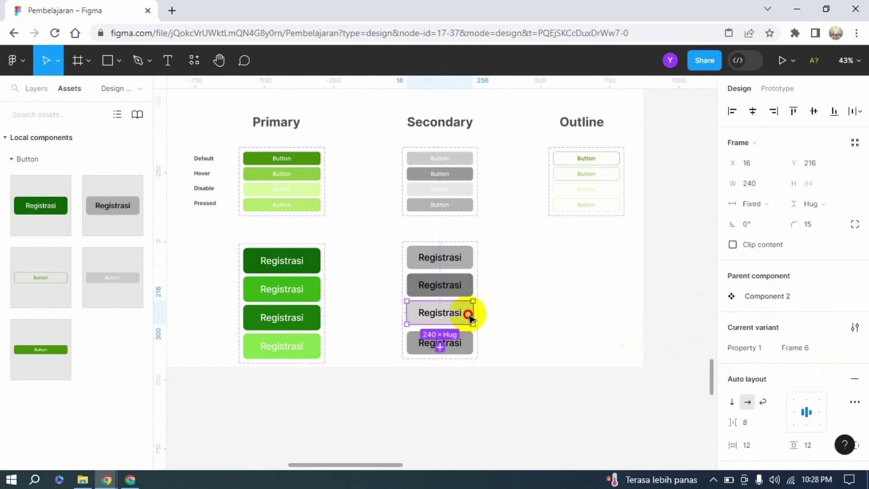
click(801, 346)
text(Disable)
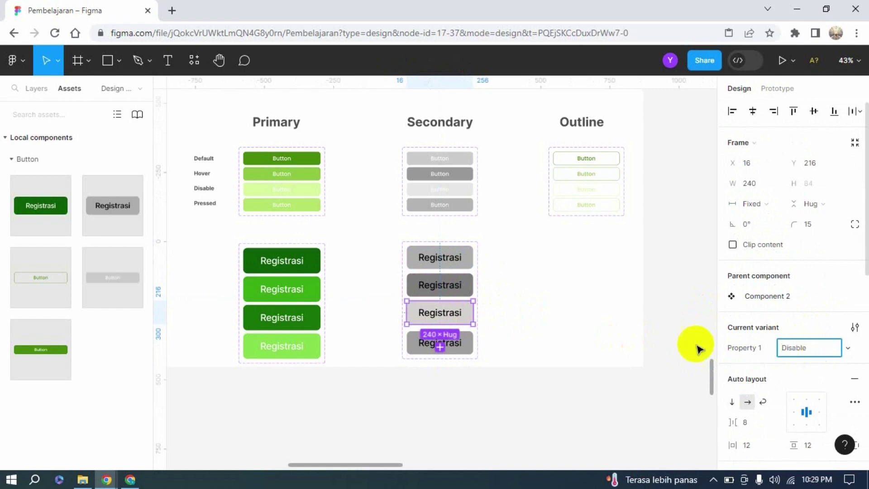
click(529, 305)
- Rename the Property 1 value of the bottom grey Registrasi variant for its pressed state
click(470, 343)
click(469, 343)
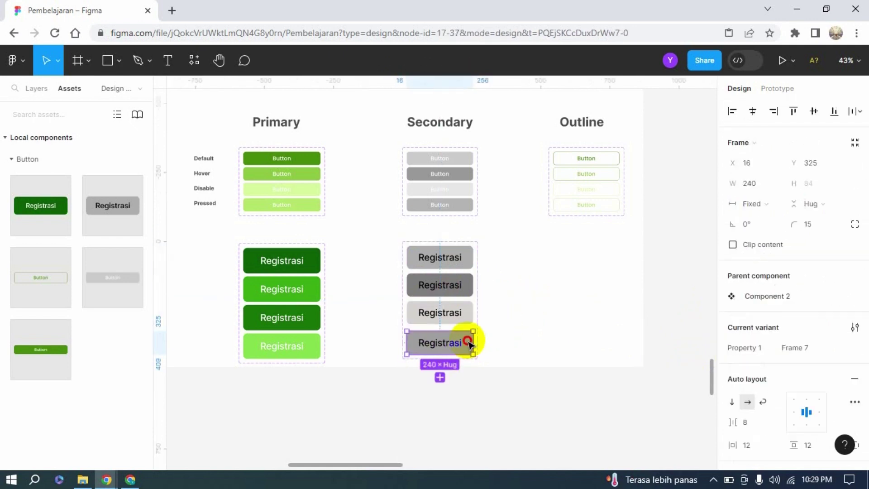
click(807, 348)
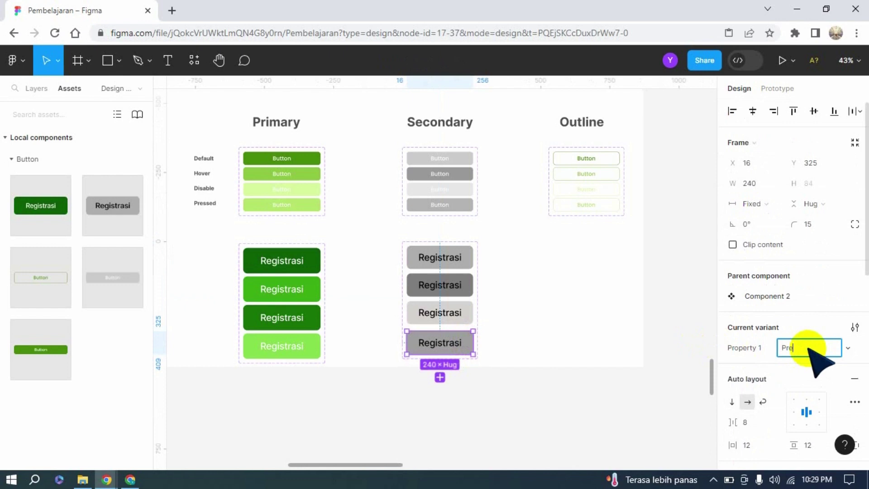
click(522, 325)
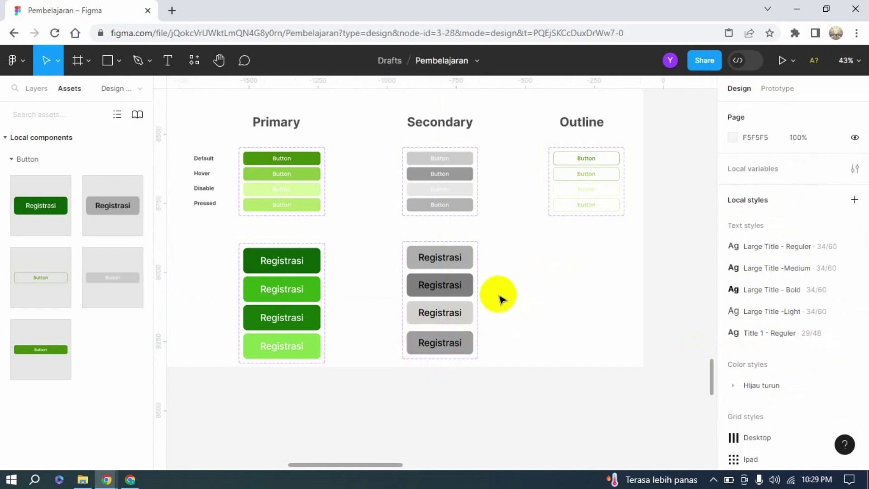
click(468, 301)
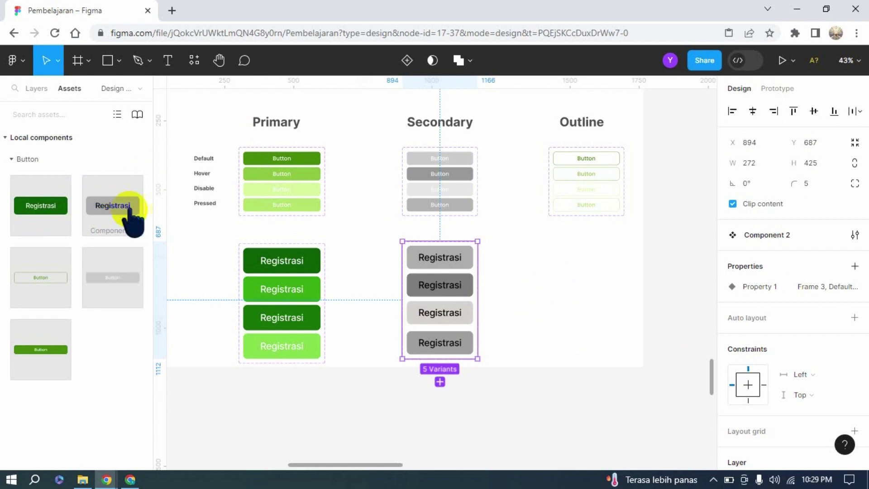
click(385, 281)
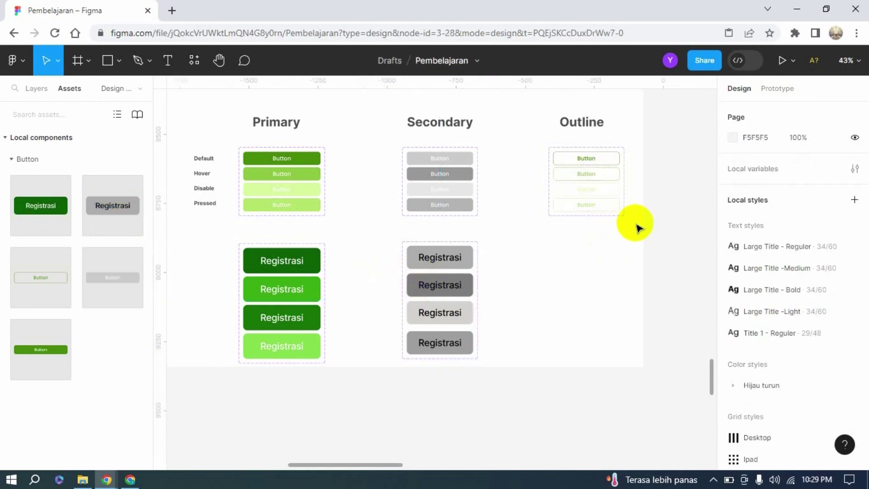
- Add a black "Registrasi" text under the Outline buttons, wrap it in an auto layout frame and shift it beneath the Outline set
click(167, 61)
click(549, 253)
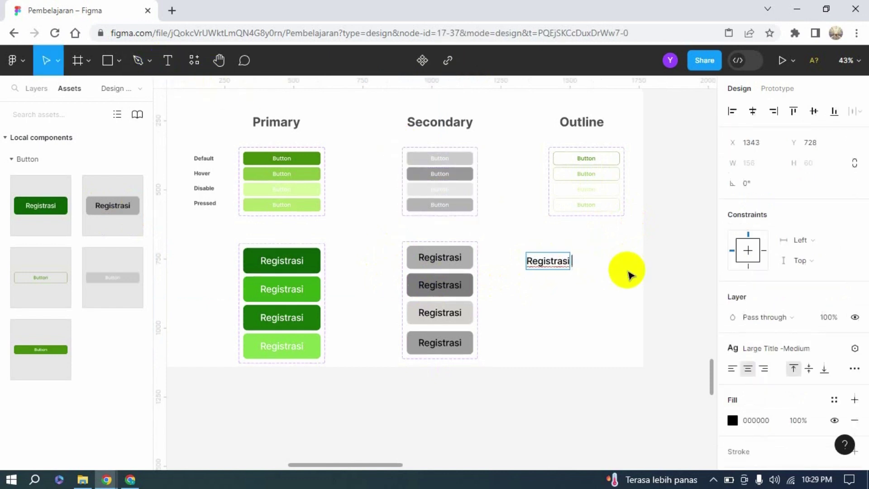
key(Escape)
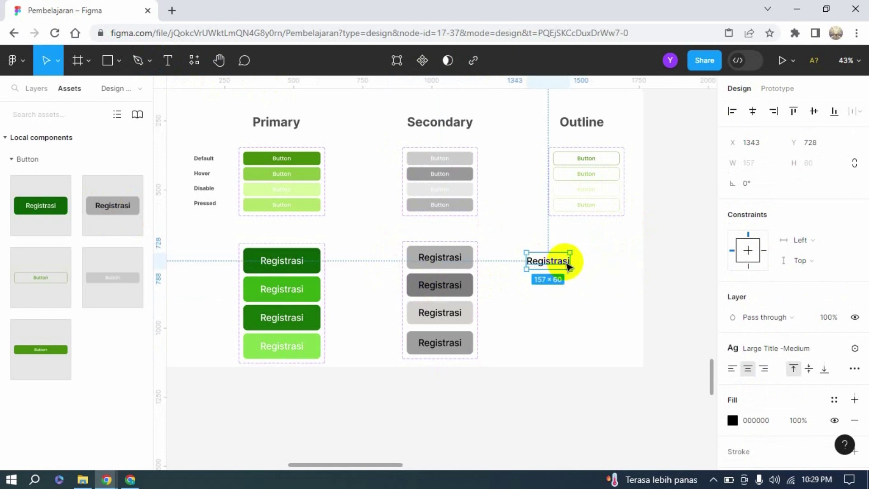
key(shift+a)
drag(543, 268, 561, 269)
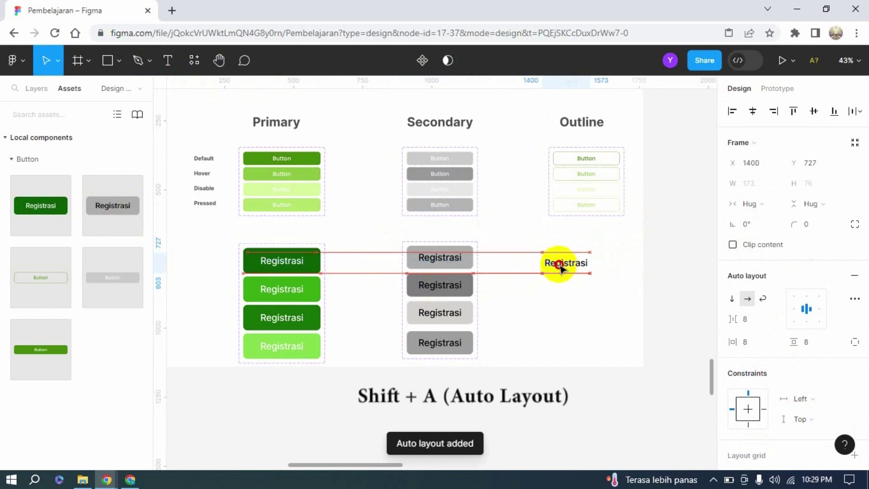
- Set the new Registrasi frame's horizontal and vertical auto layout padding to 12
click(747, 319)
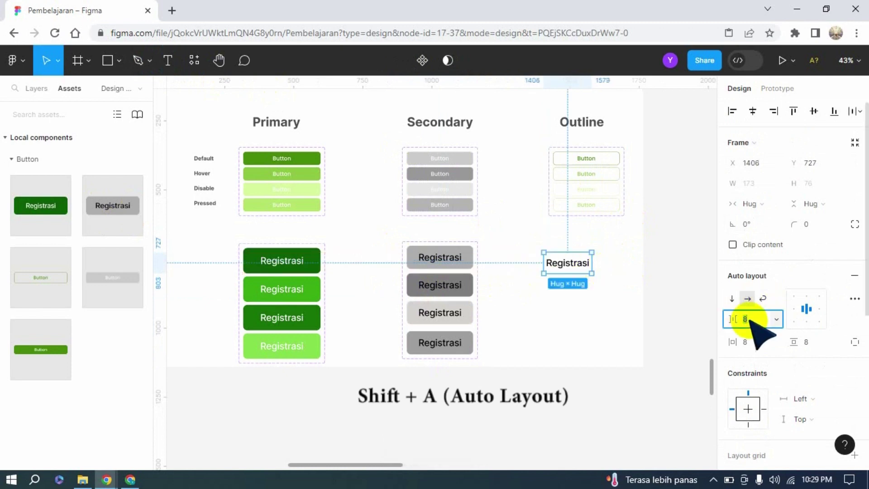
text(12)
key(Tab)
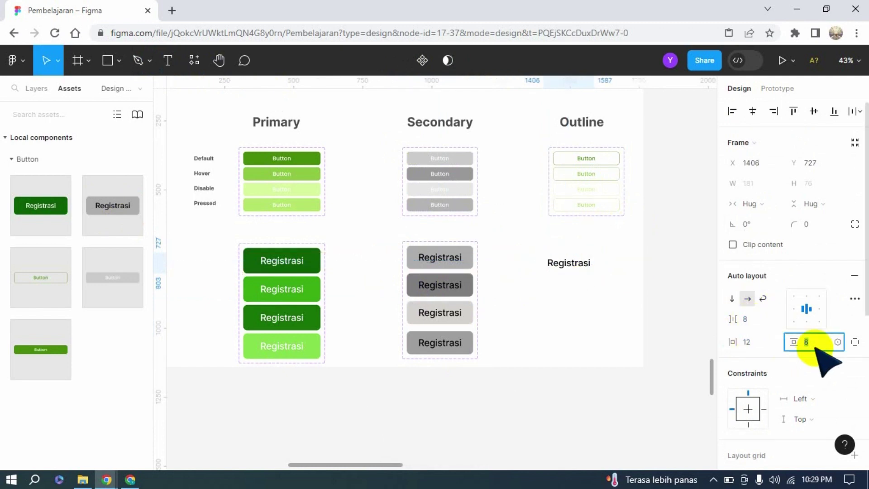
text(12)
click(656, 295)
- Add a white FFFFFF fill to the Registrasi frame under Outline
click(596, 266)
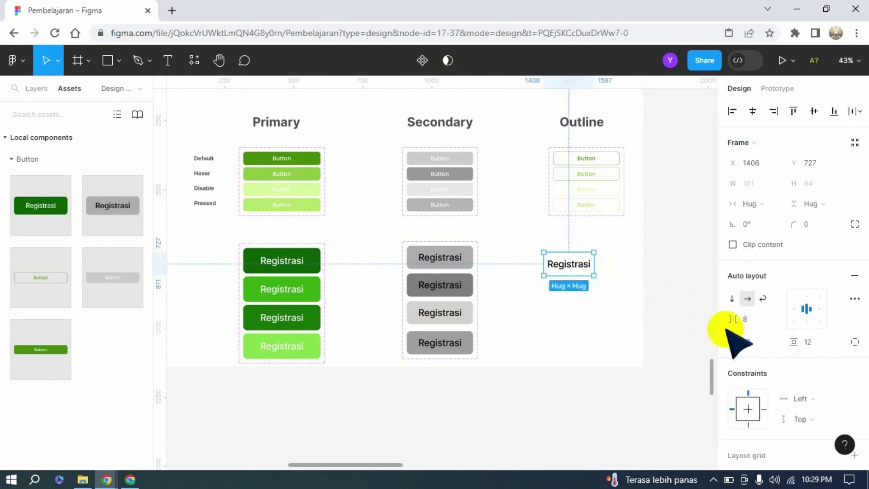
scroll(796, 390, down, 5)
scroll(783, 362, down, 1)
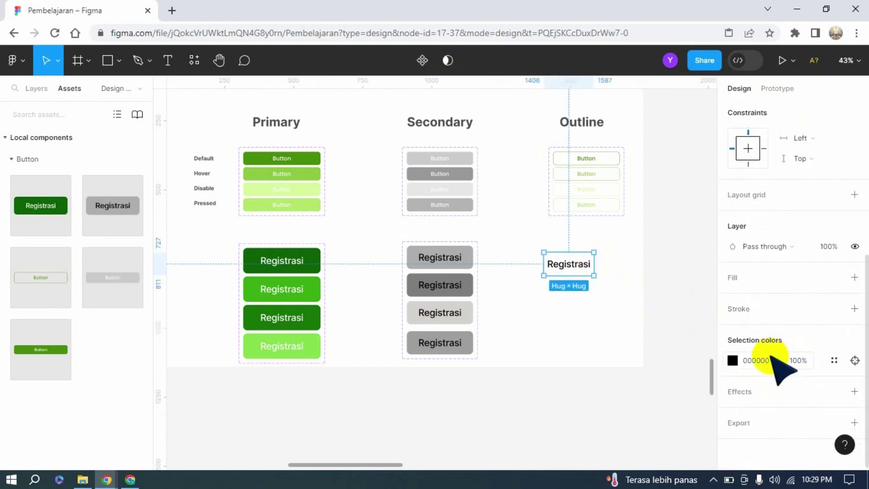
click(736, 276)
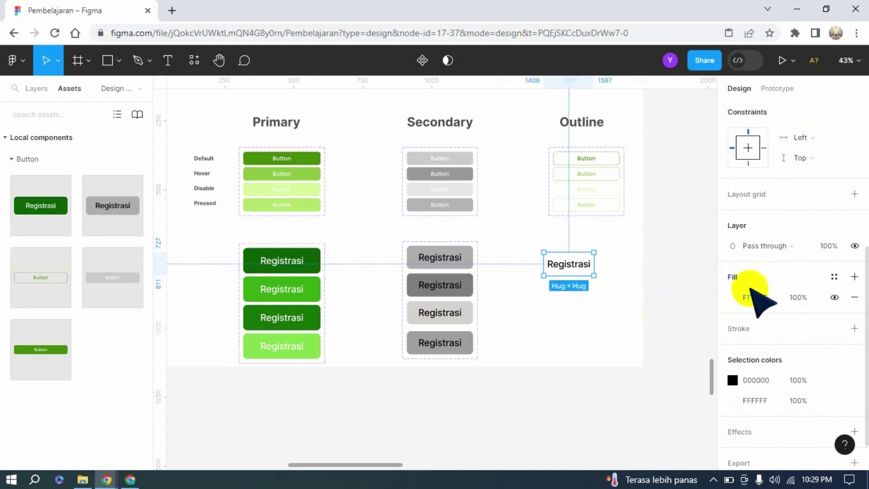
- Add an inside stroke of width 1 to the Registrasi frame under Outline using the Hijau turun/h-900 color style
scroll(769, 326, down, 1)
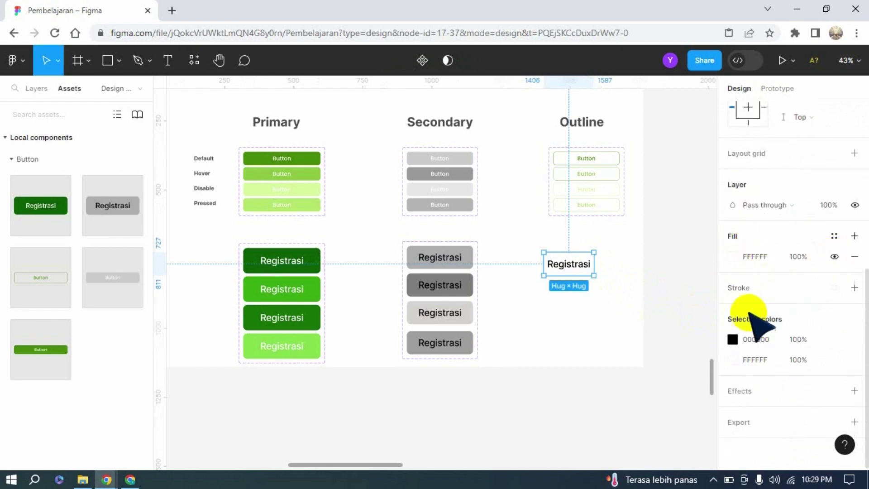
click(733, 289)
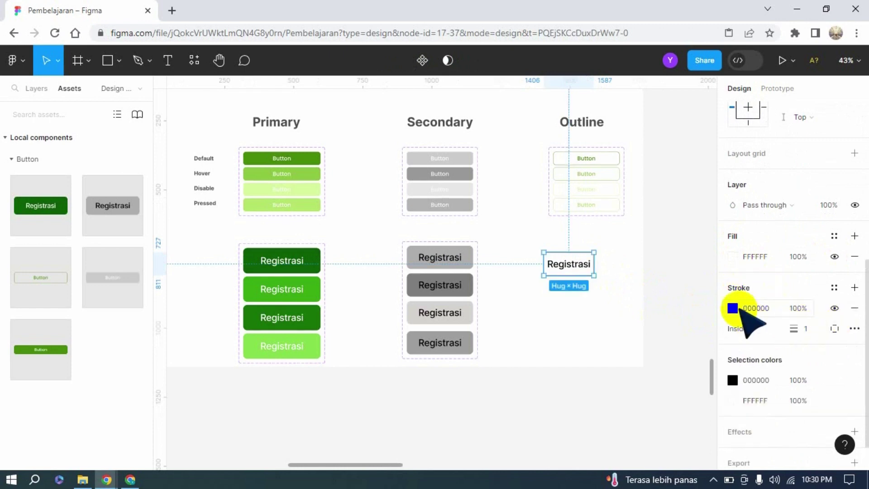
click(733, 309)
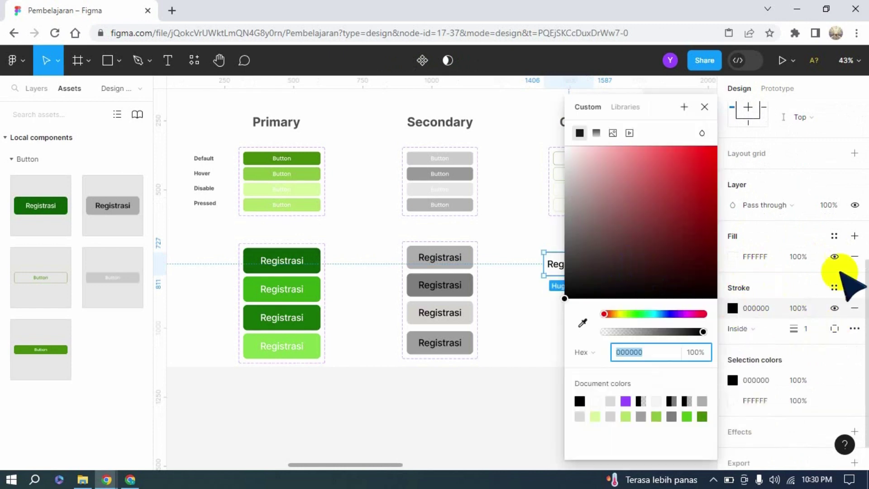
click(835, 287)
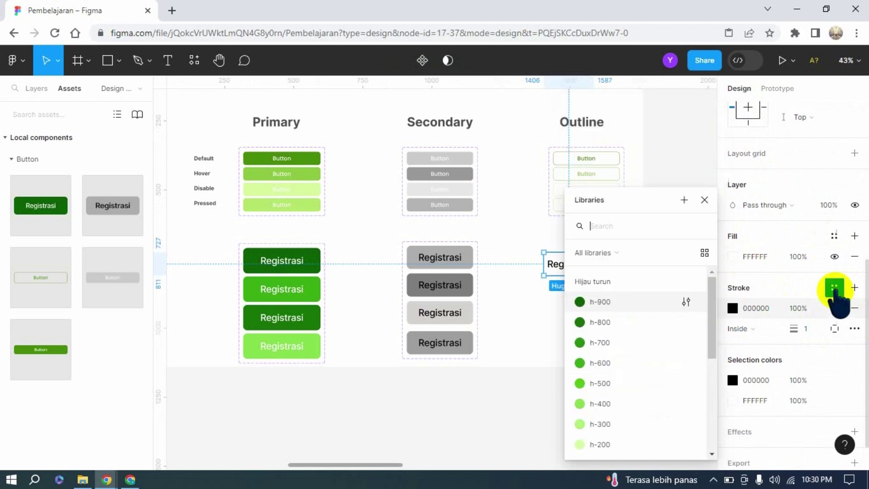
click(627, 299)
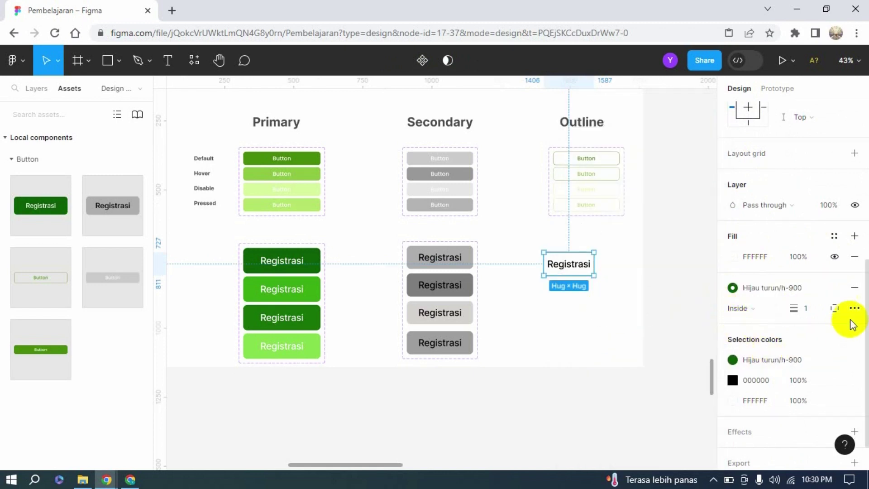
- Move the outline Registrasi frame to X 1446, Y 719 and change its stroke to the Hijau turun/h-700 color style
click(657, 259)
drag(571, 268, 580, 265)
scroll(617, 285, up, 1)
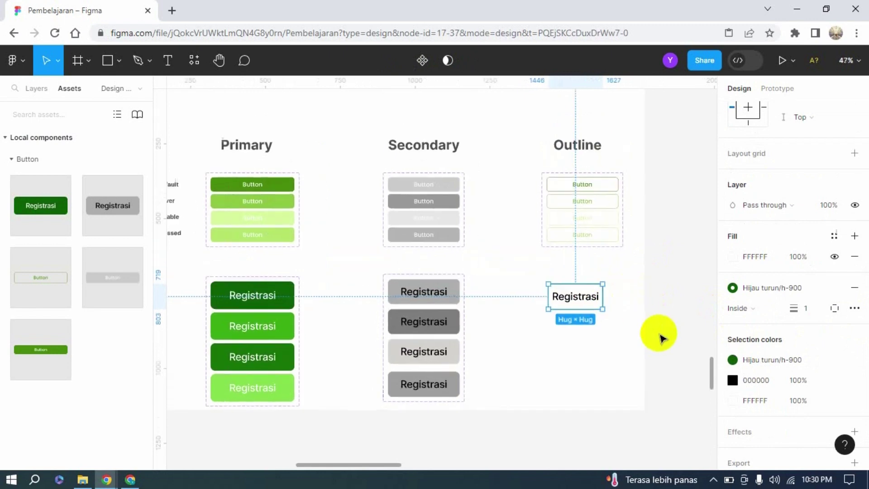
scroll(659, 333, up, 5)
click(646, 289)
click(554, 278)
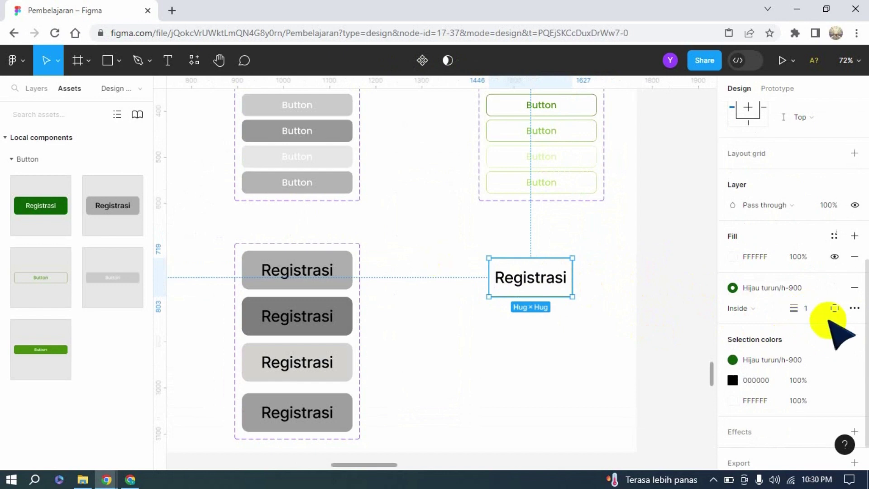
click(652, 301)
click(559, 290)
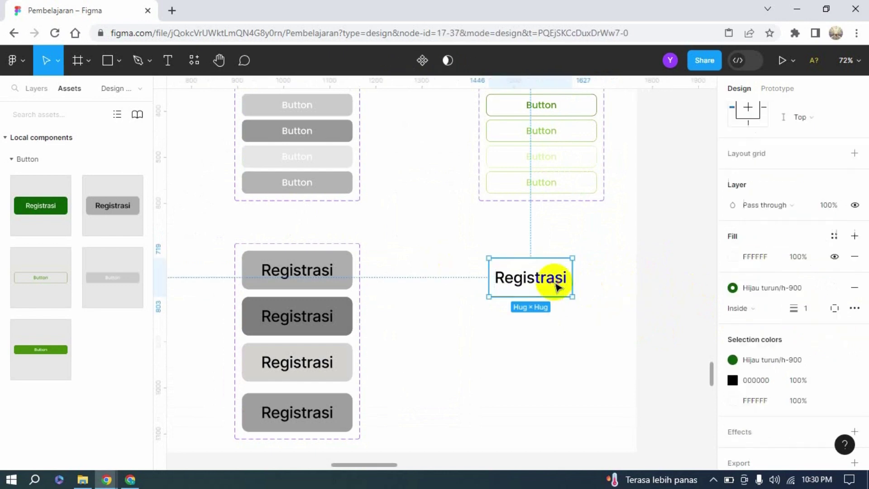
click(769, 288)
click(608, 339)
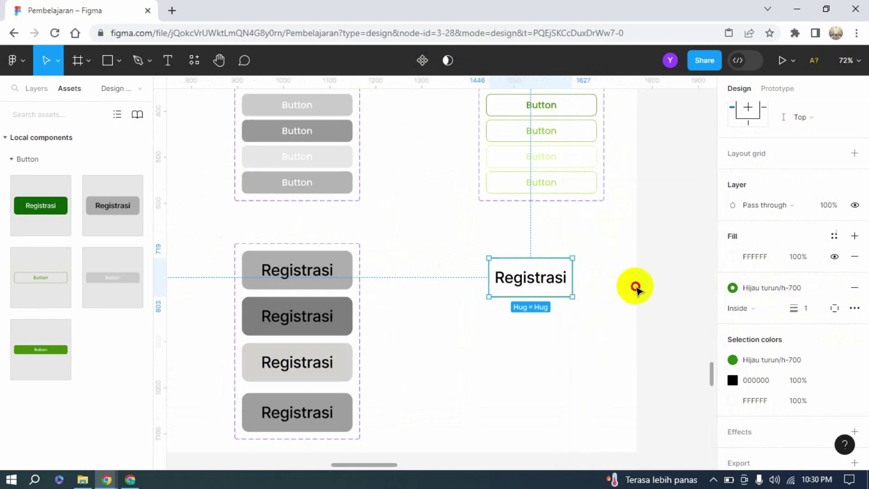
click(607, 294)
- Move the outline Registrasi button to X 1440, Y 703 and widen it to 240, matching the Outline buttons above
click(549, 280)
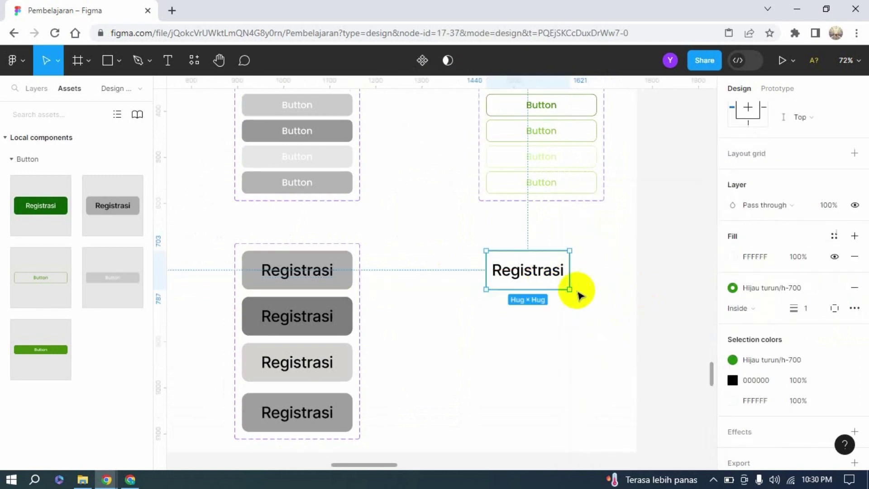
drag(581, 265, 600, 265)
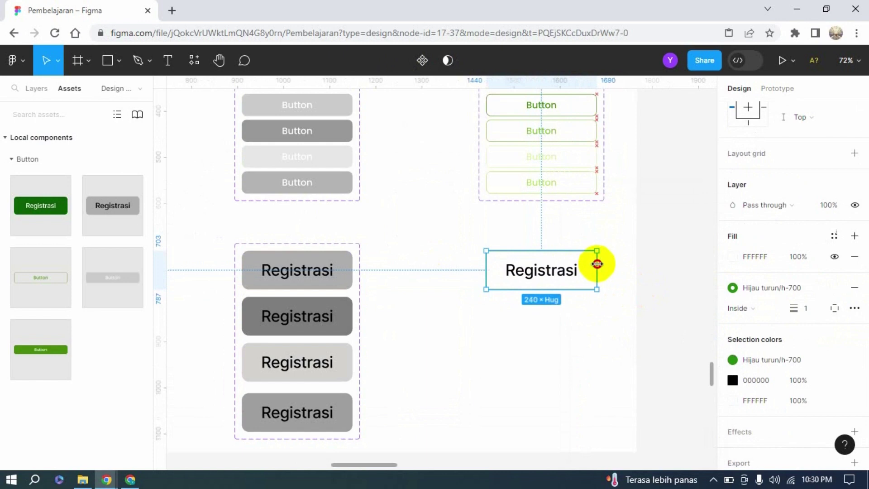
click(674, 274)
click(572, 273)
click(627, 284)
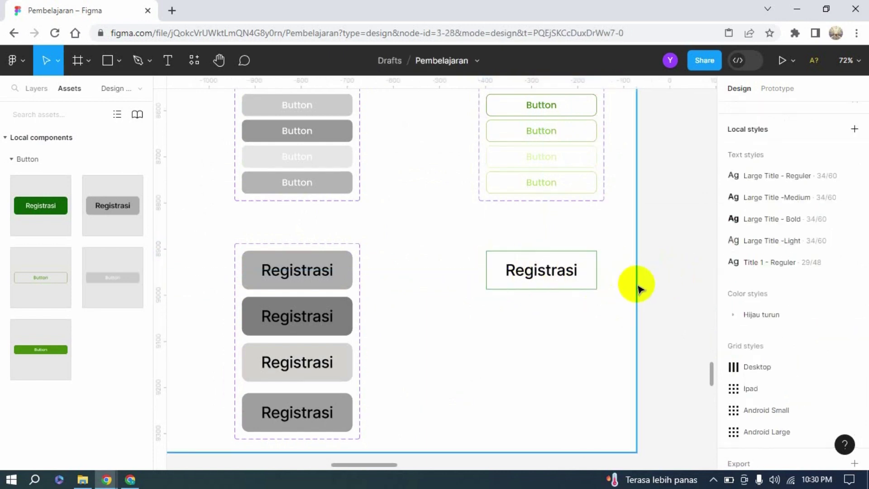
- Round the outline Registrasi button's corners with a radius of 15
scroll(637, 287, up, 3)
scroll(795, 193, up, 2)
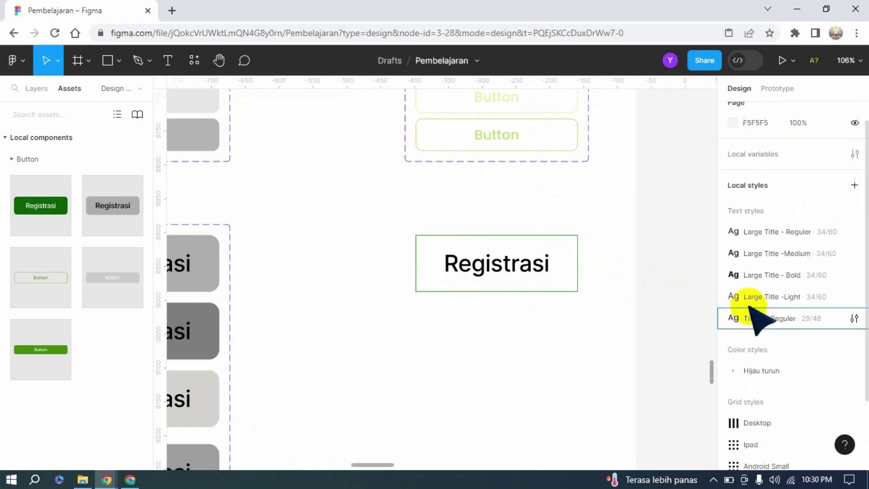
click(565, 247)
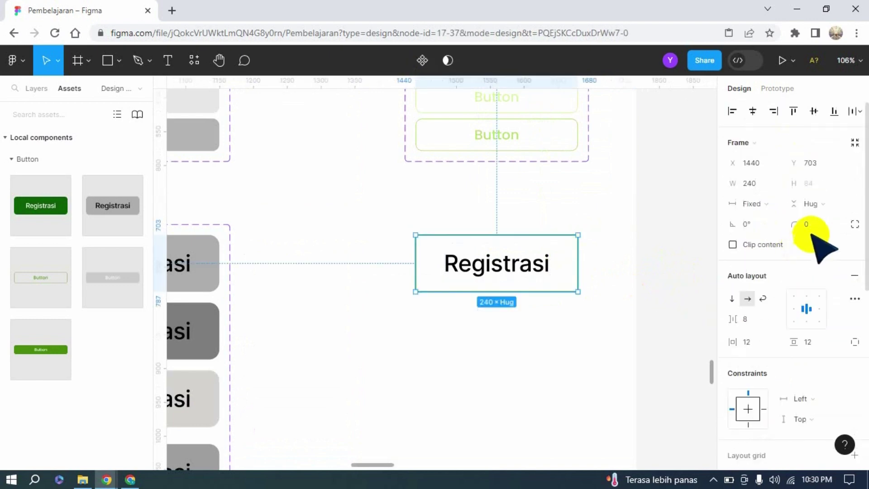
click(812, 225)
text(15)
key(Return)
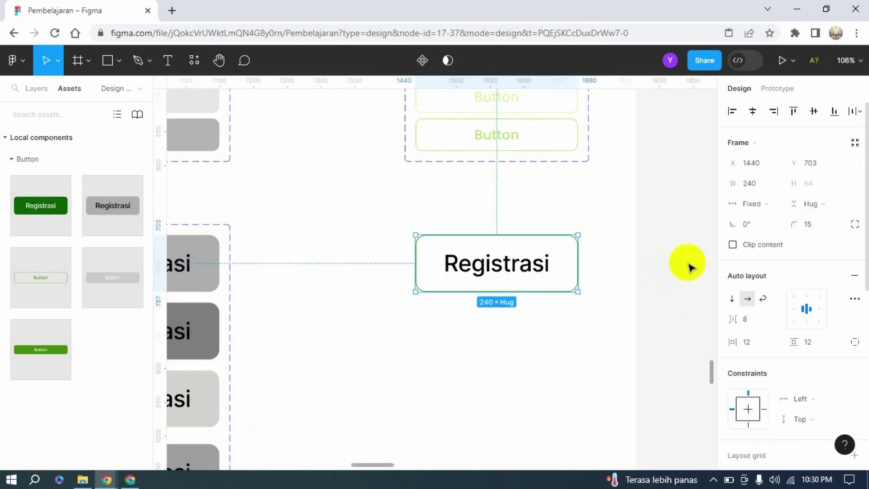
click(648, 267)
scroll(661, 288, down, 3)
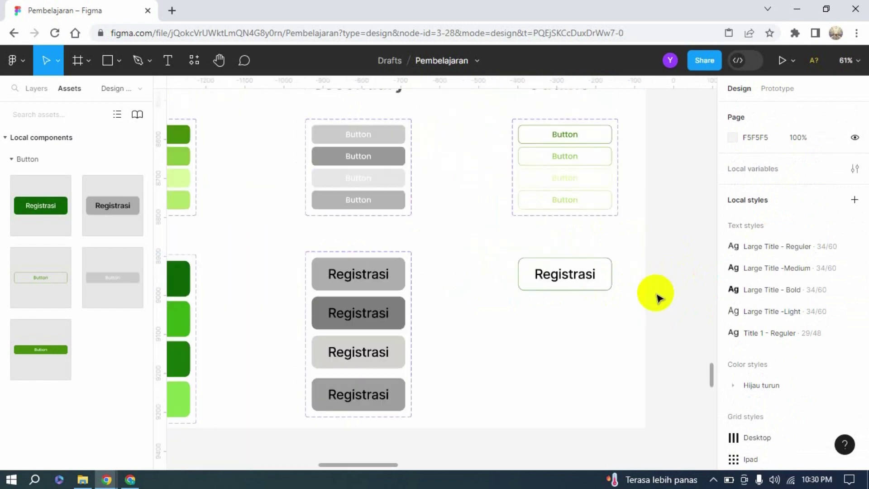
- Apply the Hijau turun/h-700 color style to the text fill of the outline Registrasi button
click(566, 278)
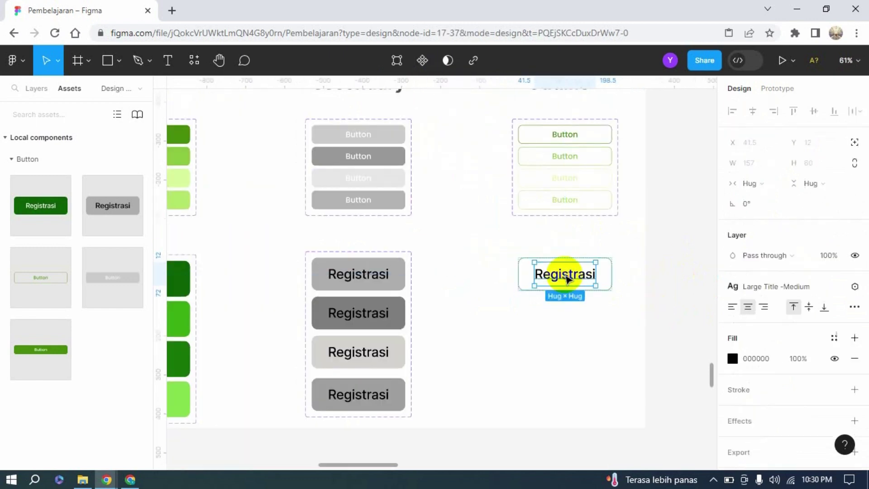
double_click(566, 277)
click(733, 358)
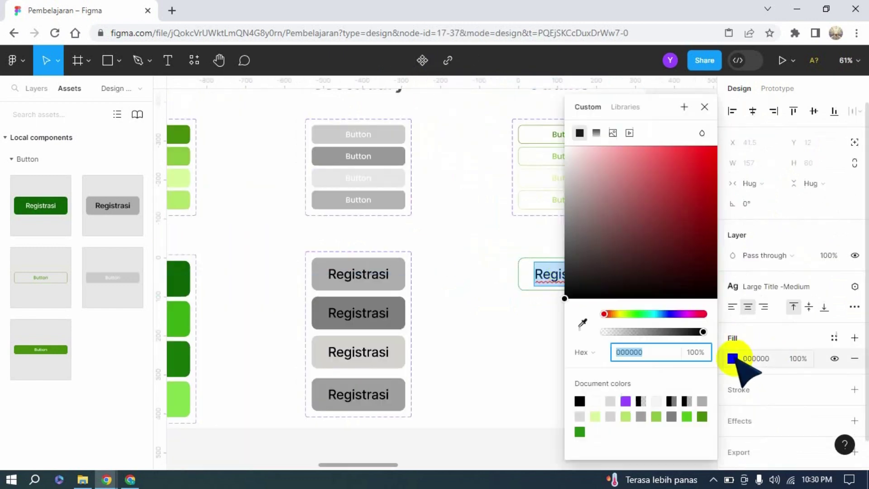
click(834, 337)
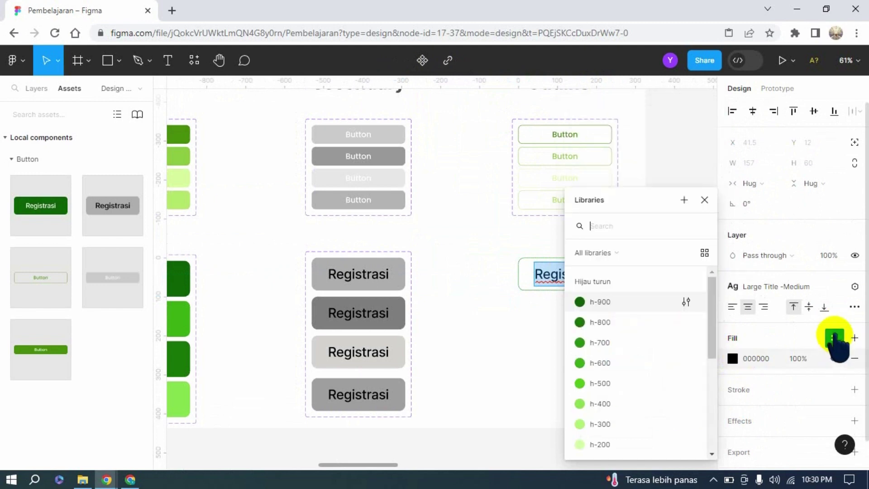
click(599, 343)
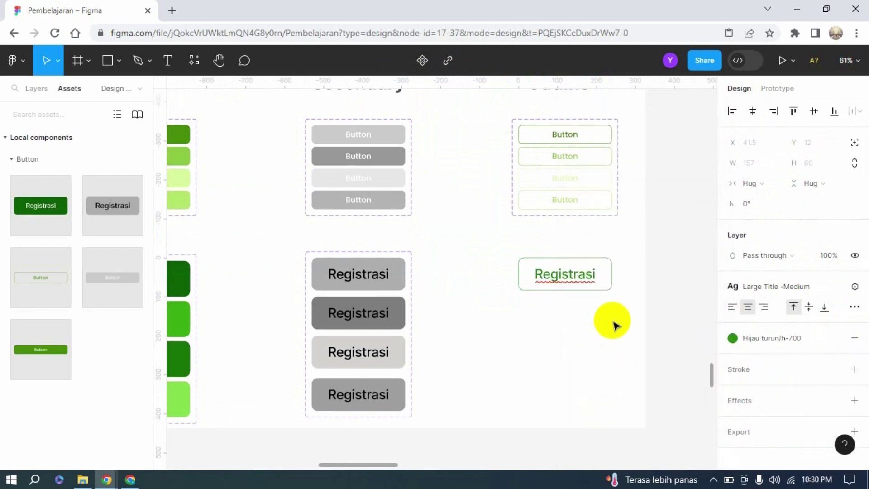
key(Escape)
scroll(656, 295, down, 4)
click(669, 274)
- Move the outline Registrasi button up to X 1440, Y 695, centred under the Outline set above
scroll(669, 274, up, 3)
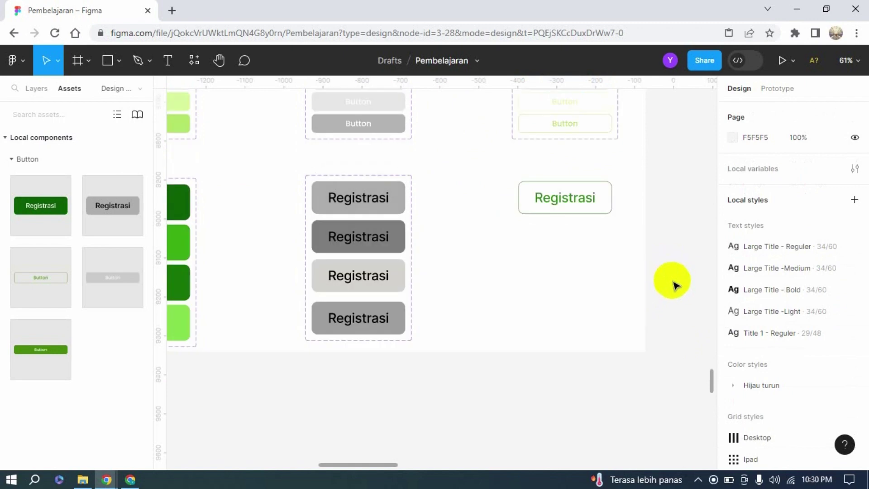
drag(591, 206, 589, 203)
click(695, 227)
click(584, 216)
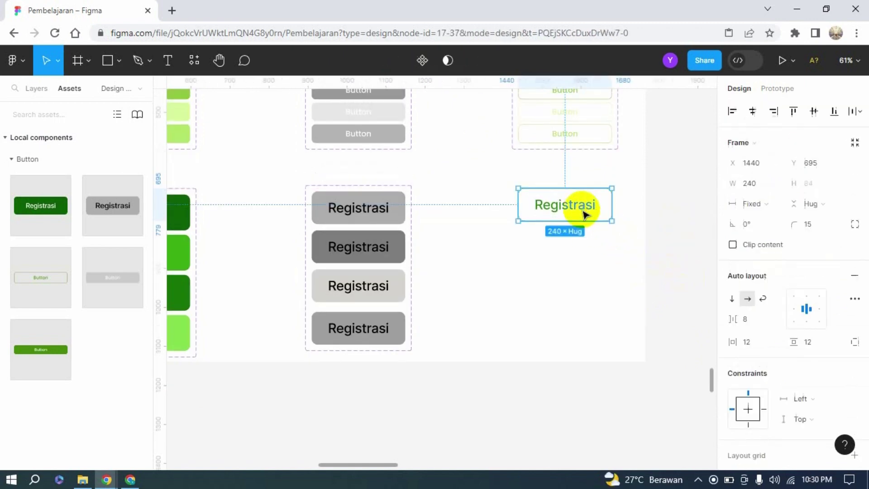
- Duplicate the outline Registrasi button three times in a vertical column with 12 px spacing, placing the first copy at Y 791
key(ctrl+d)
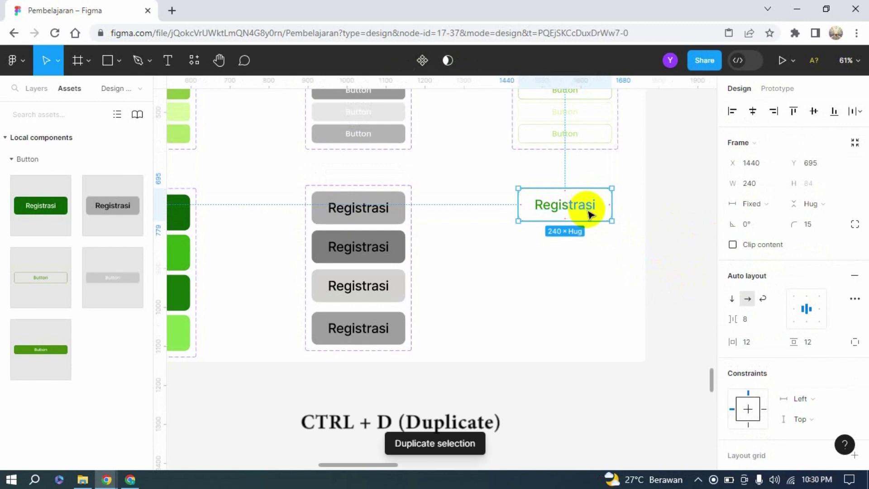
drag(586, 213, 585, 244)
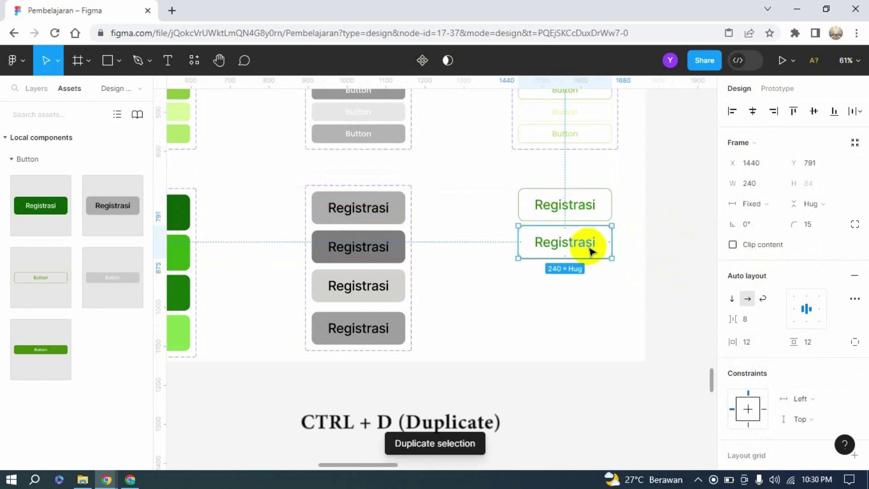
key(ctrl+d)
key(ctrl+d)
click(666, 262)
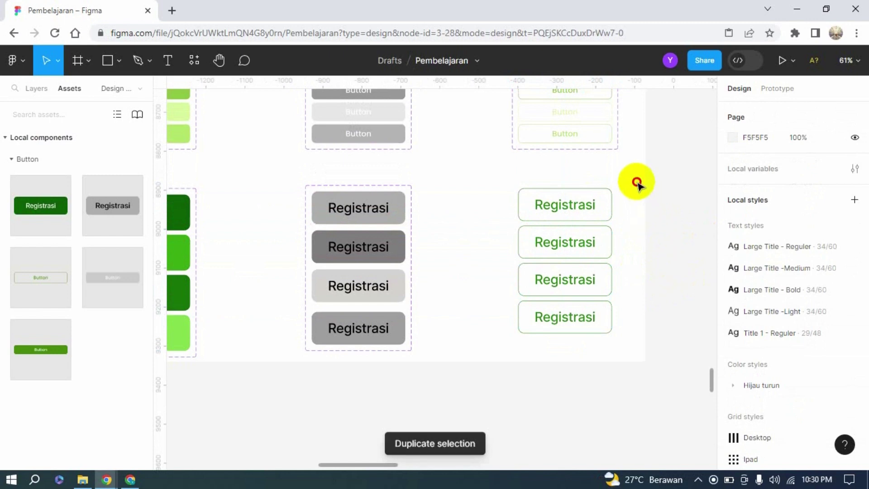
- Combine the four outline Registrasi buttons into one component set
drag(638, 180, 514, 339)
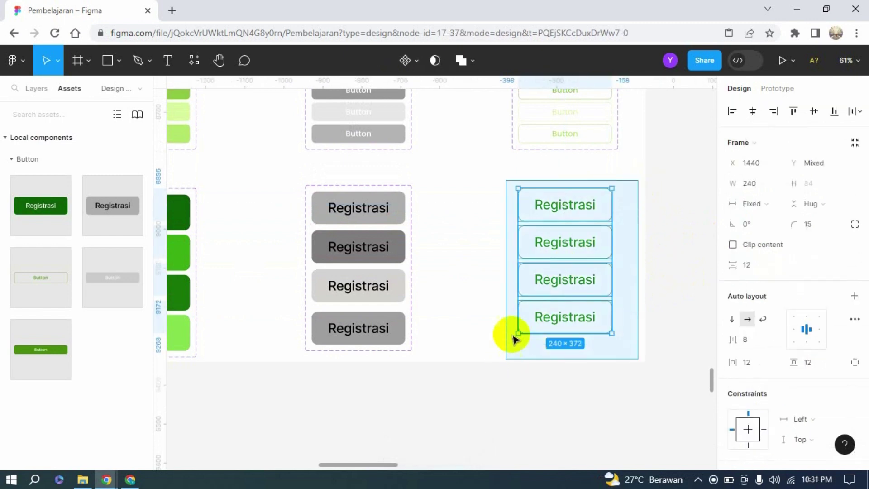
click(413, 60)
click(424, 125)
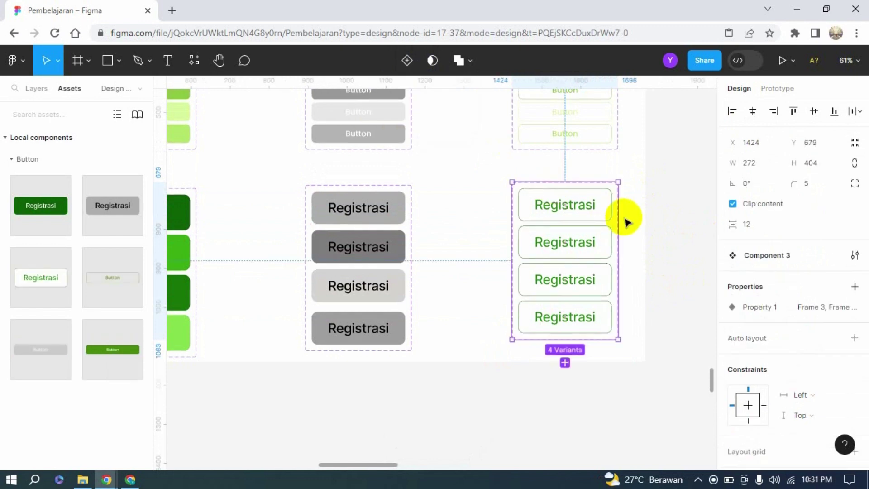
click(679, 281)
- Name the first outline Registrasi variant Default in Property 1
click(602, 210)
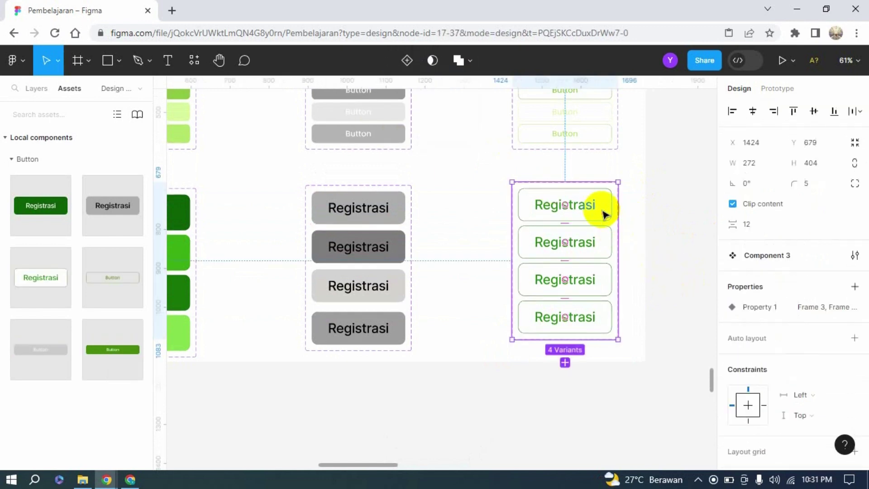
click(602, 211)
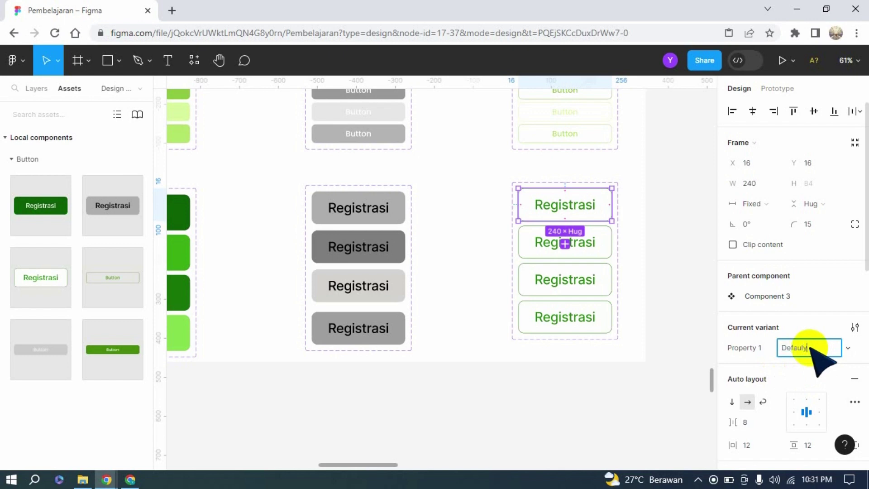
click(630, 287)
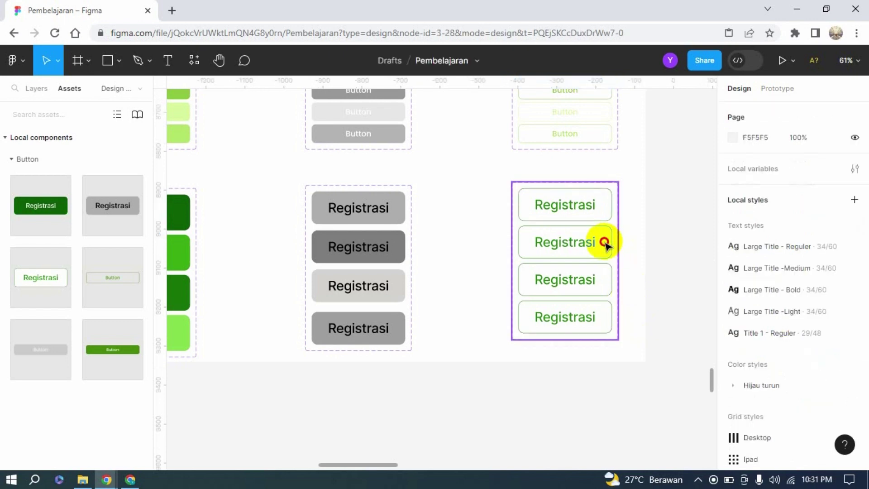
- Name the second outline Registrasi variant Hover in Property 1
click(605, 240)
click(606, 245)
scroll(606, 245, down, 2)
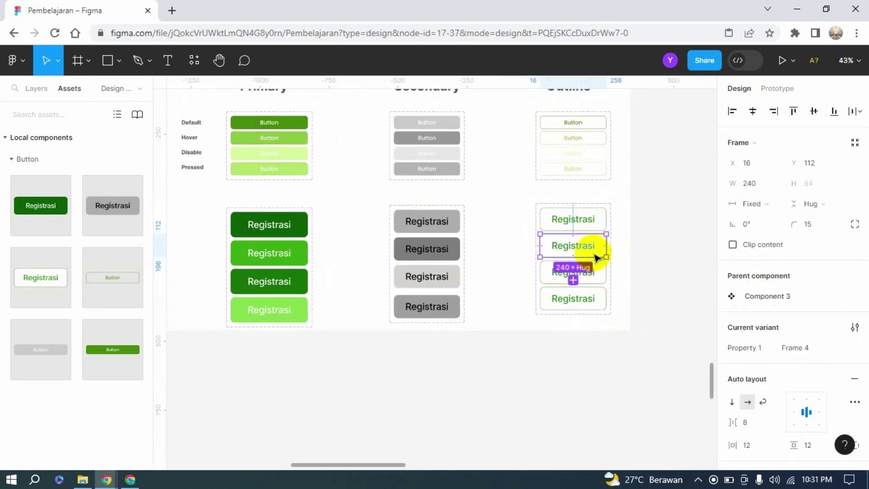
click(801, 349)
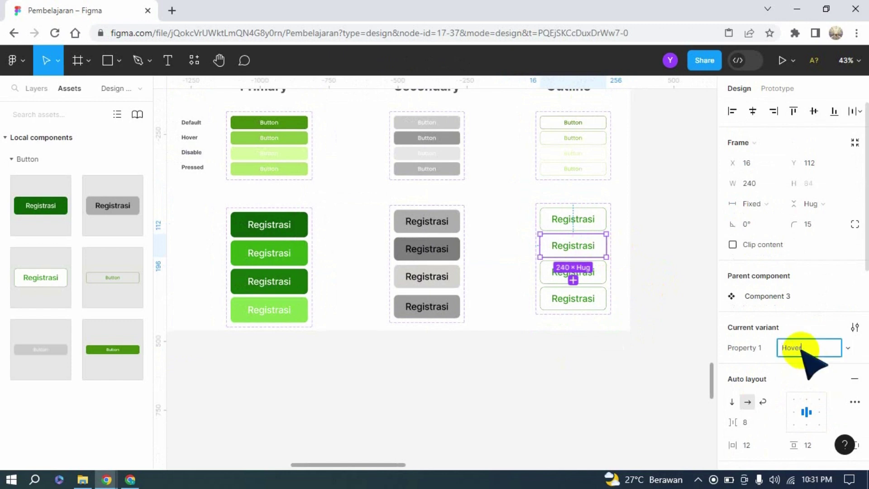
click(631, 281)
- Name the third outline Registrasi variant Disable in Property 1
click(596, 277)
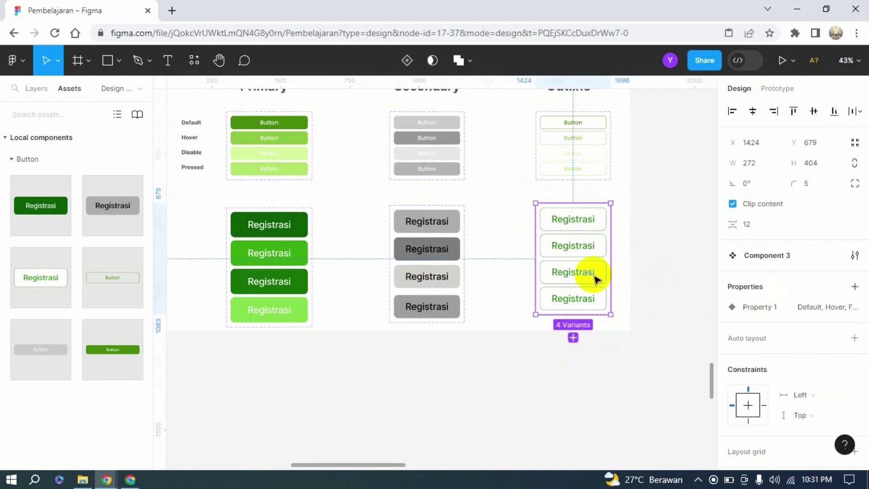
click(596, 277)
click(595, 277)
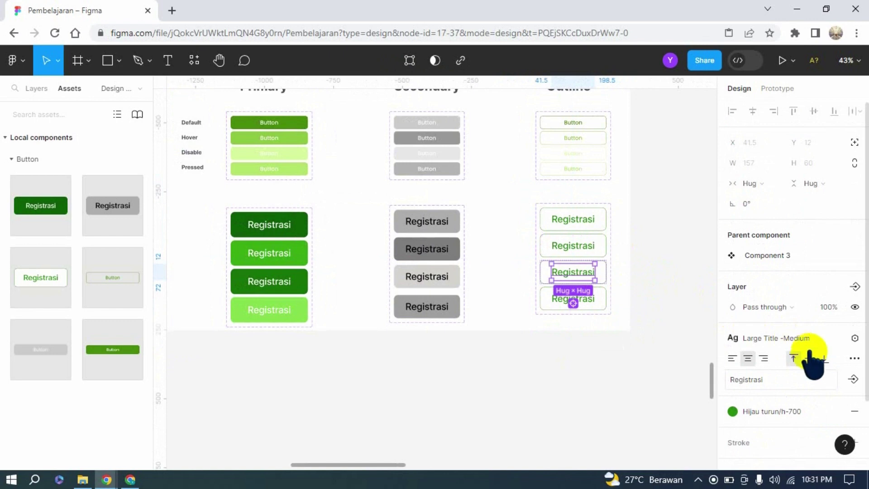
click(644, 291)
click(605, 280)
click(586, 272)
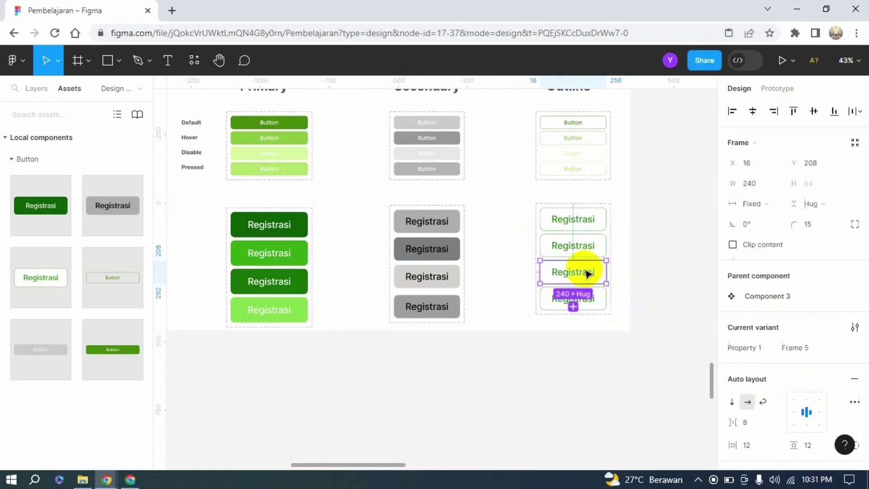
click(807, 348)
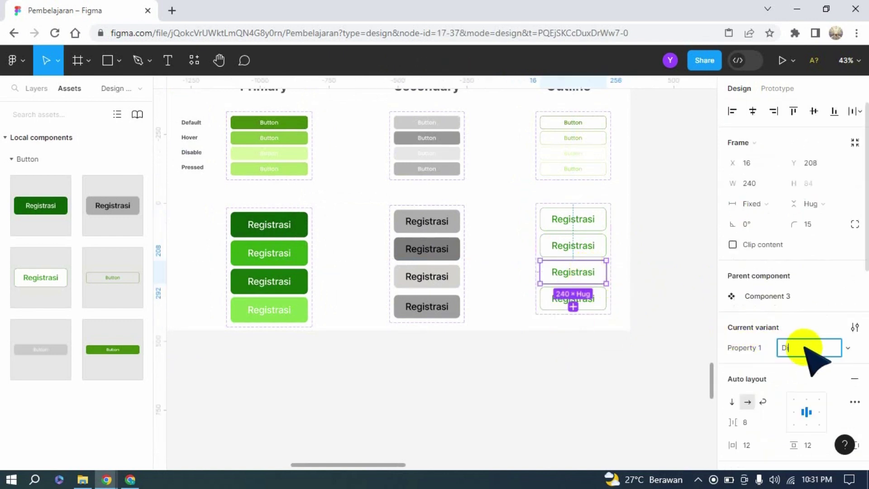
text(Disable)
click(671, 305)
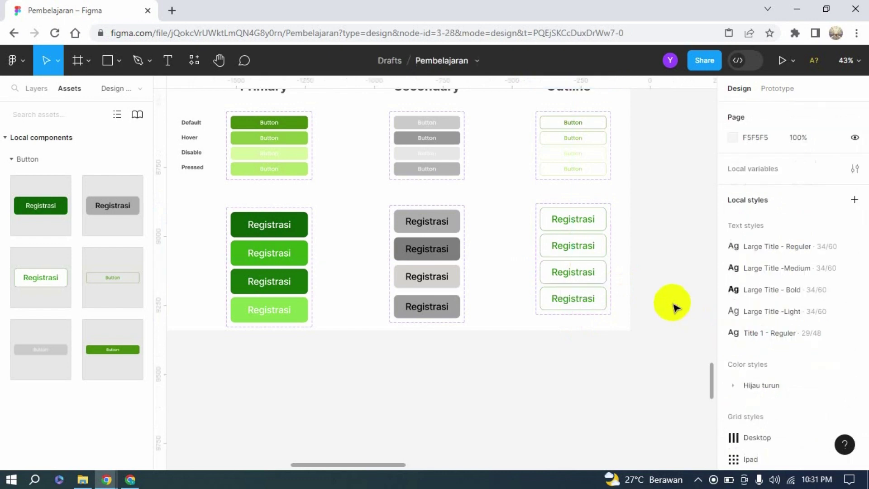
- Name the fourth outline Registrasi variant Pressed in Property 1
click(596, 306)
double_click(593, 303)
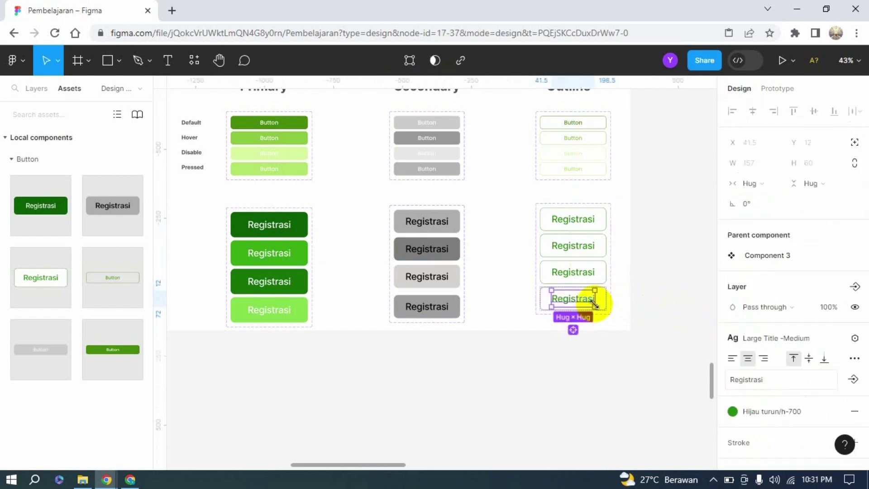
click(656, 310)
click(604, 306)
click(605, 305)
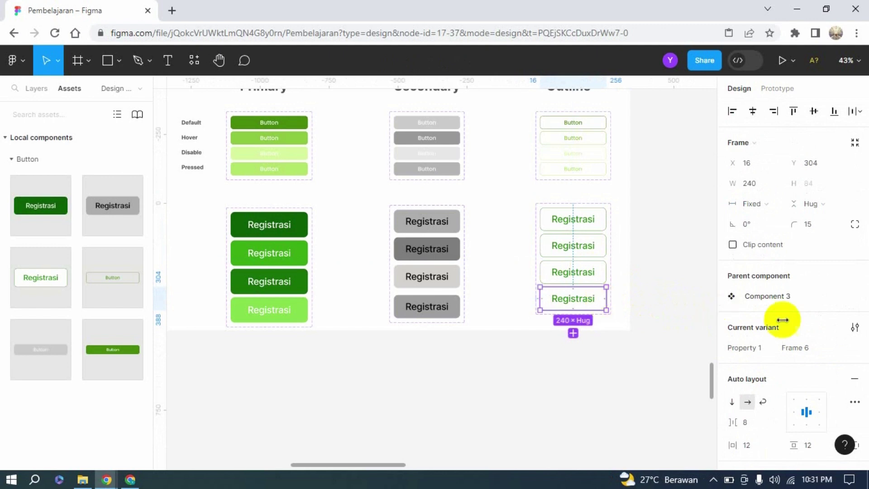
click(810, 348)
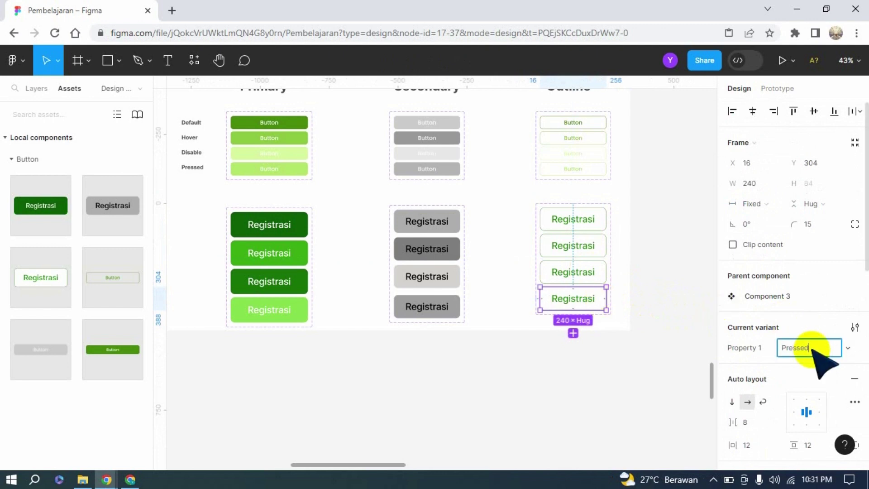
click(675, 290)
- Change the outline Hover variant's label fill and frame stroke to the Hijau turun/h-600 color style
double_click(585, 247)
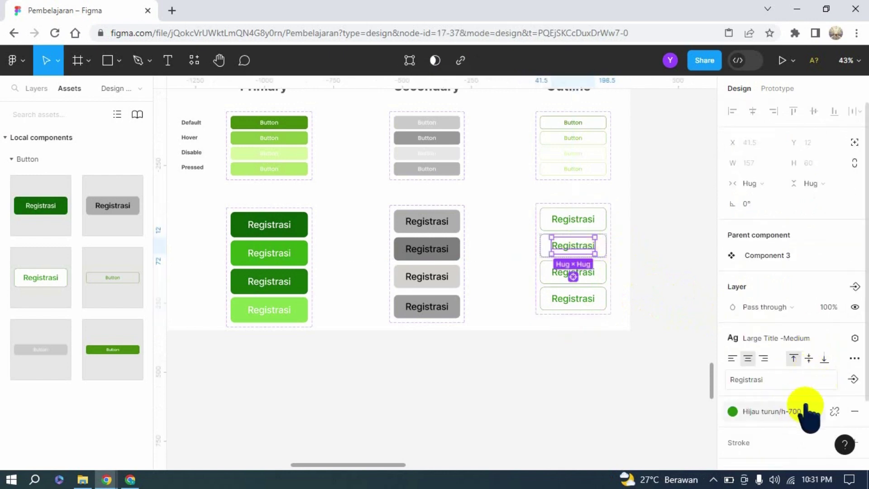
click(762, 412)
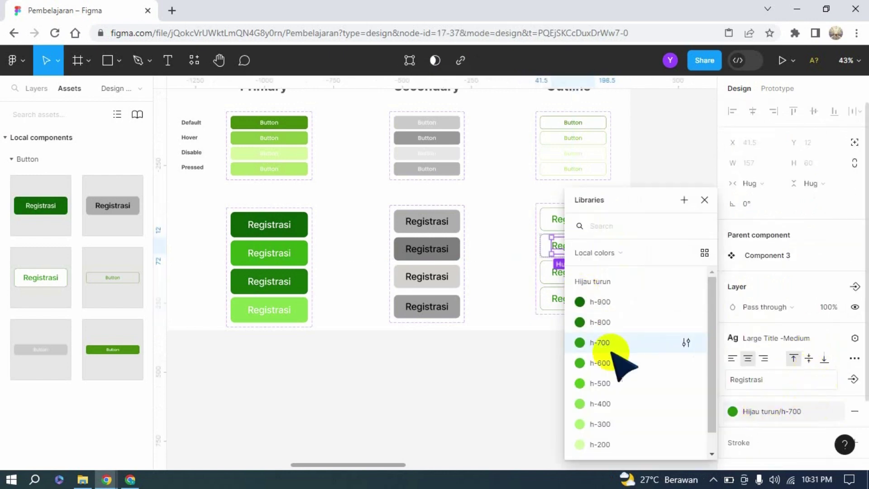
click(603, 364)
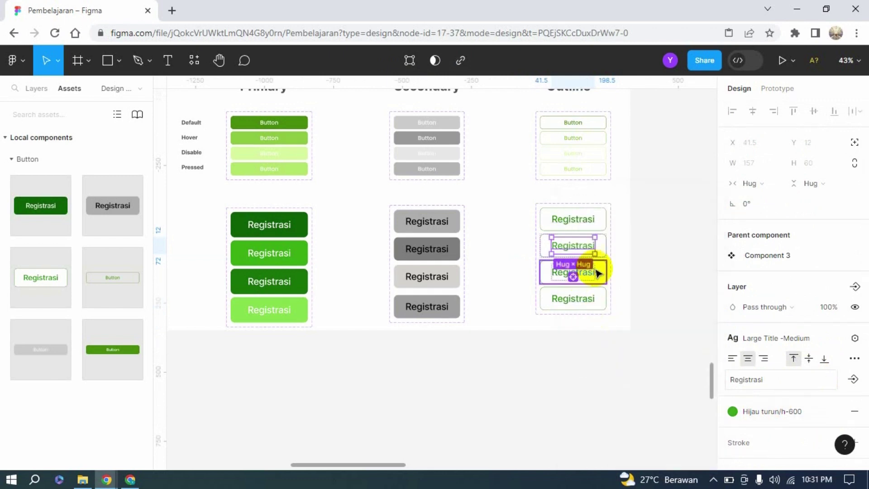
click(608, 252)
scroll(769, 389, down, 5)
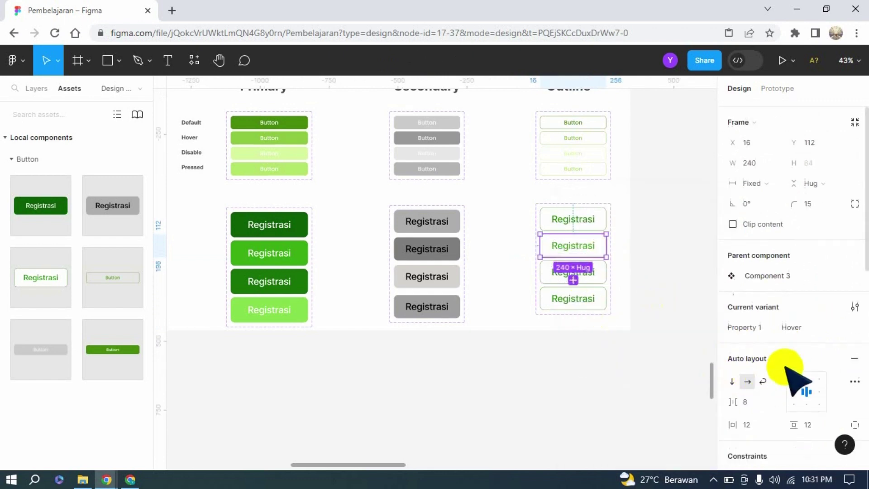
click(747, 433)
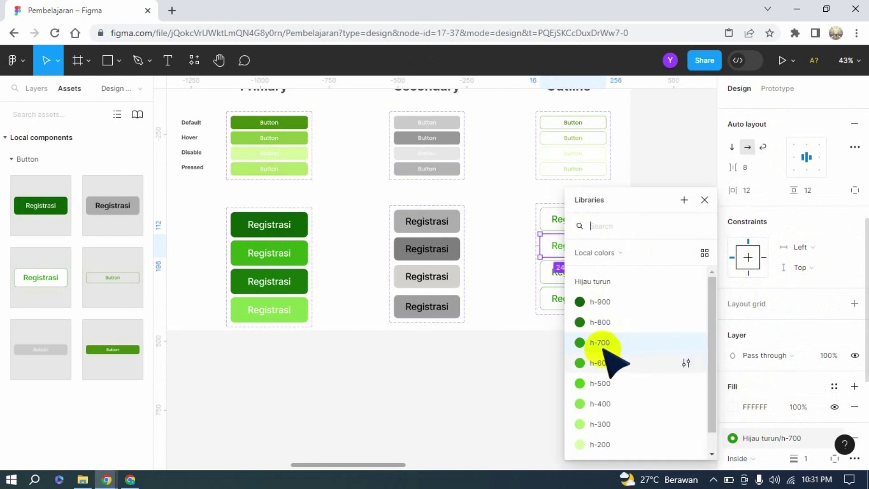
click(607, 343)
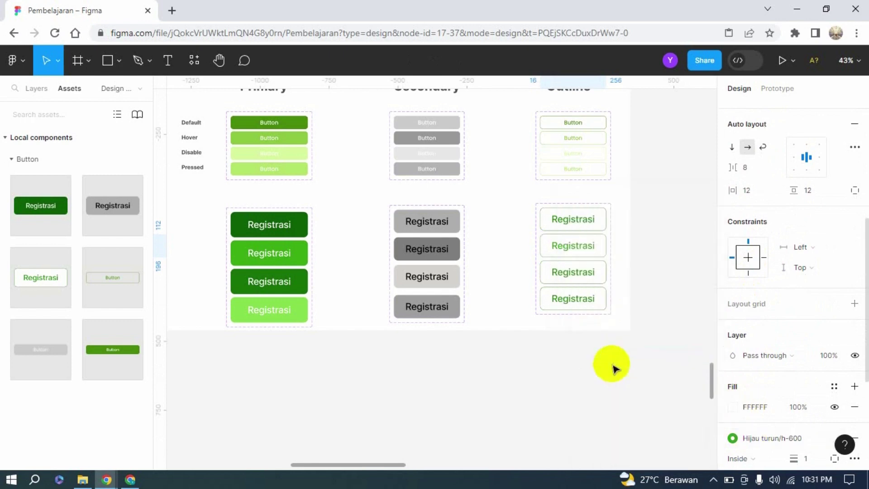
- Change the outline Disable variant's stroke to the Hijau turun/h-500 color style
click(601, 277)
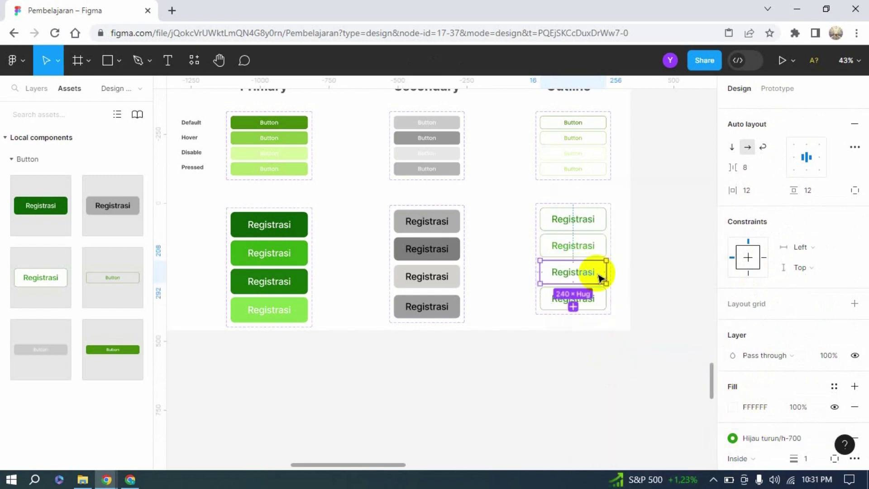
click(745, 438)
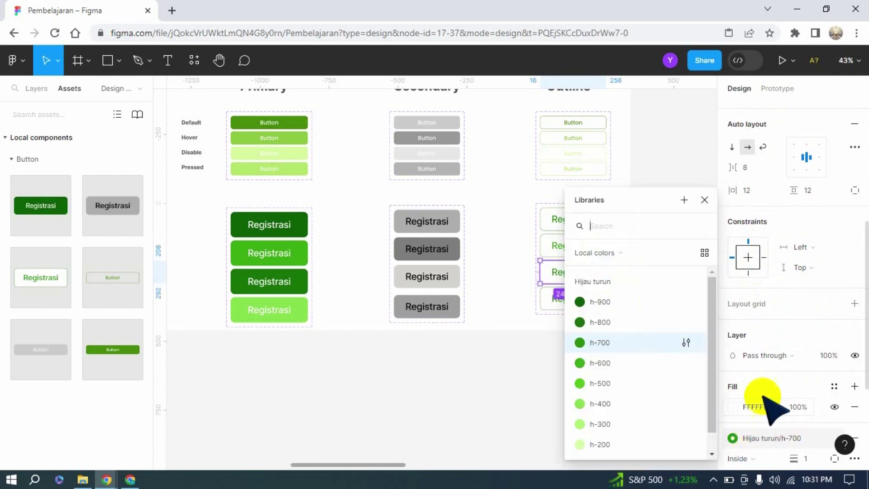
click(605, 383)
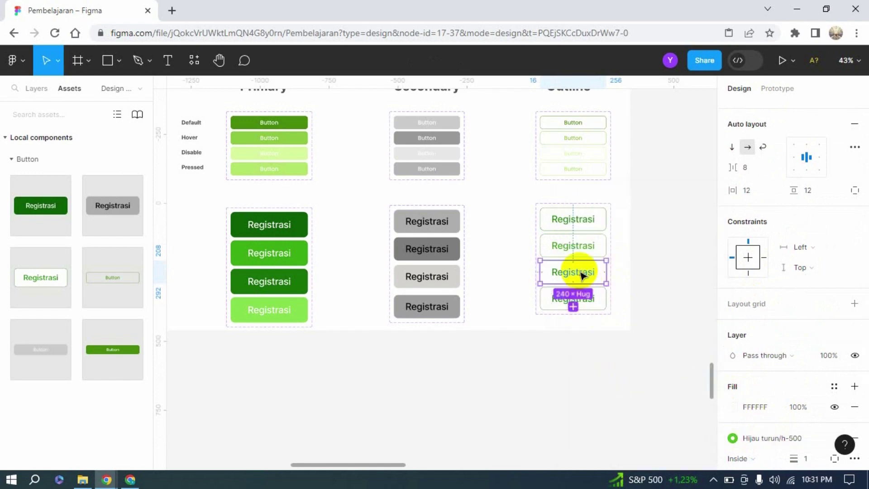
click(637, 275)
- Change the outline Disable variant's label fill to the Hijau turun/h-500 color style
click(572, 272)
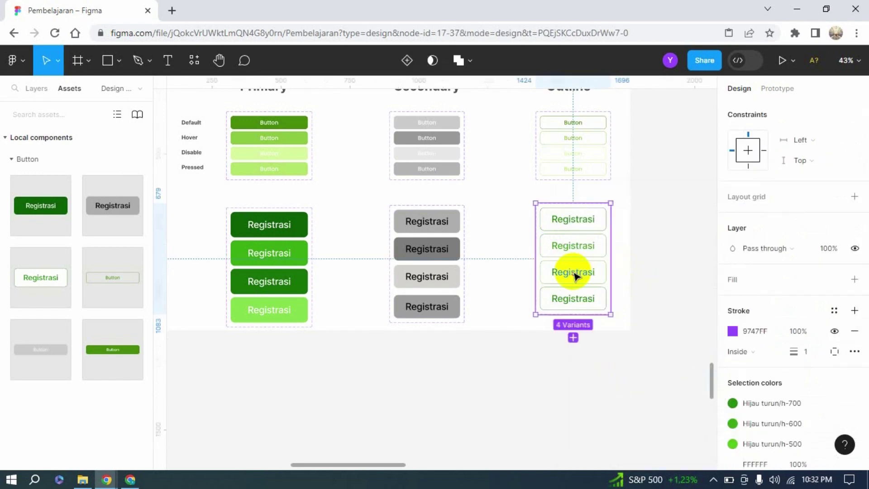
click(576, 275)
double_click(577, 274)
click(732, 329)
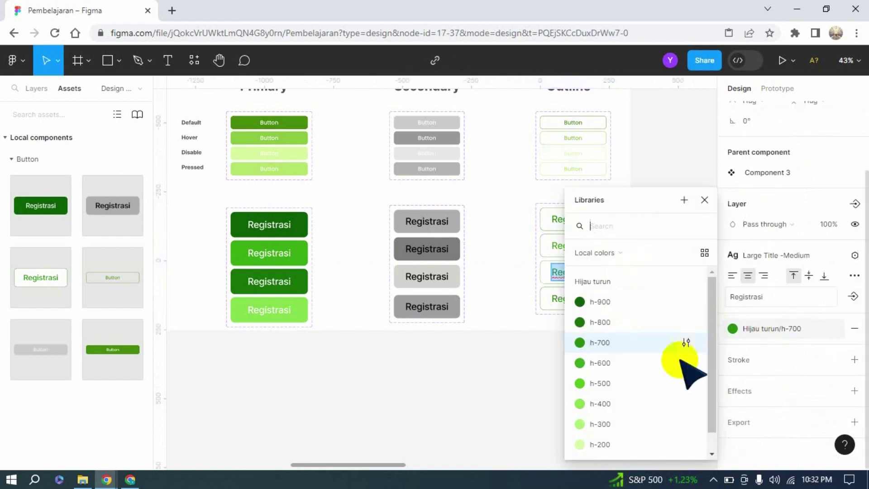
click(602, 384)
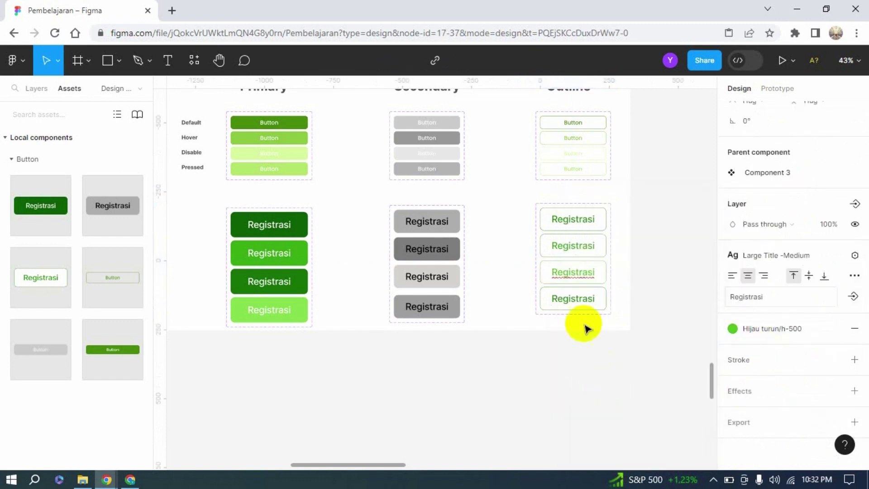
key(Escape)
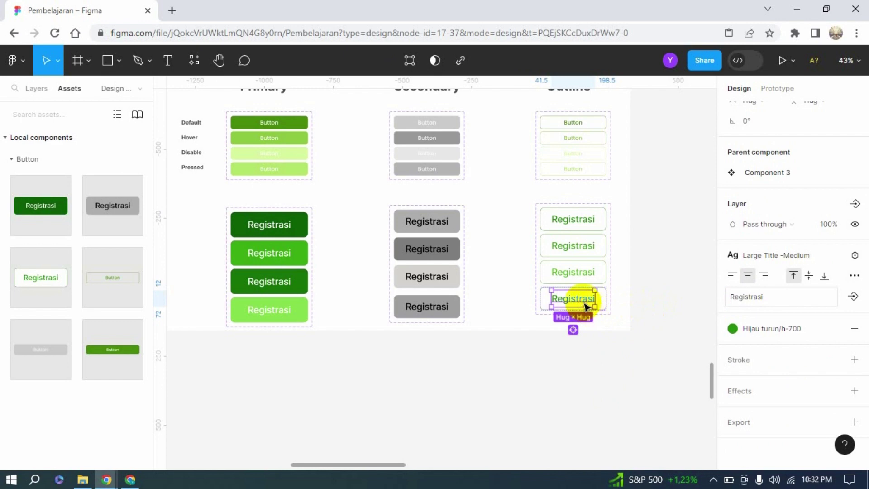
- Change the outline Pressed variant's label fill and frame stroke to the Hijau turun/h-600 color style
click(736, 329)
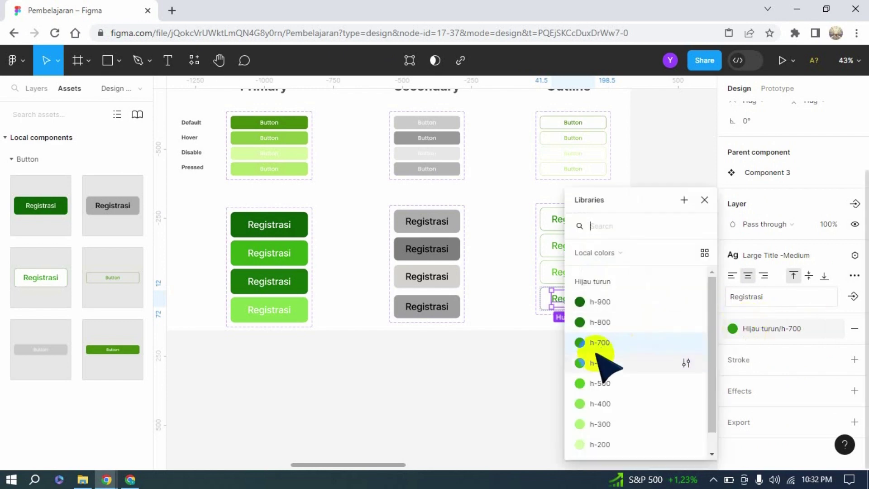
click(602, 363)
click(619, 309)
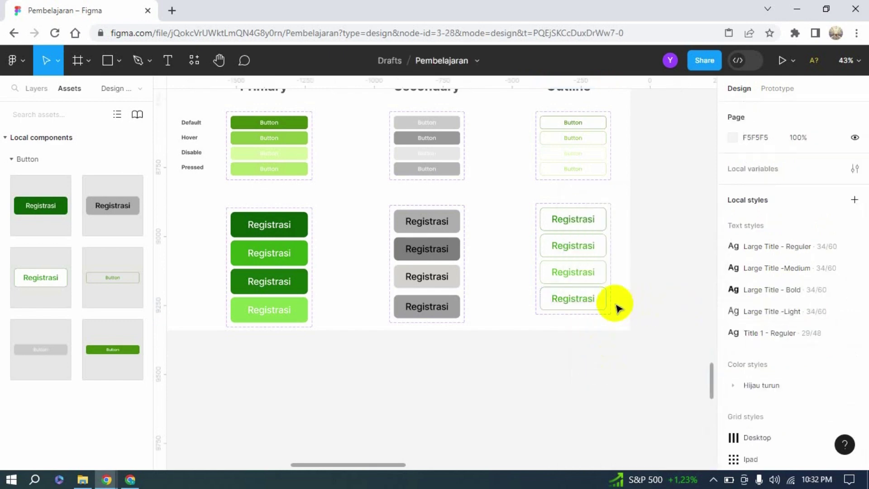
click(606, 304)
click(606, 303)
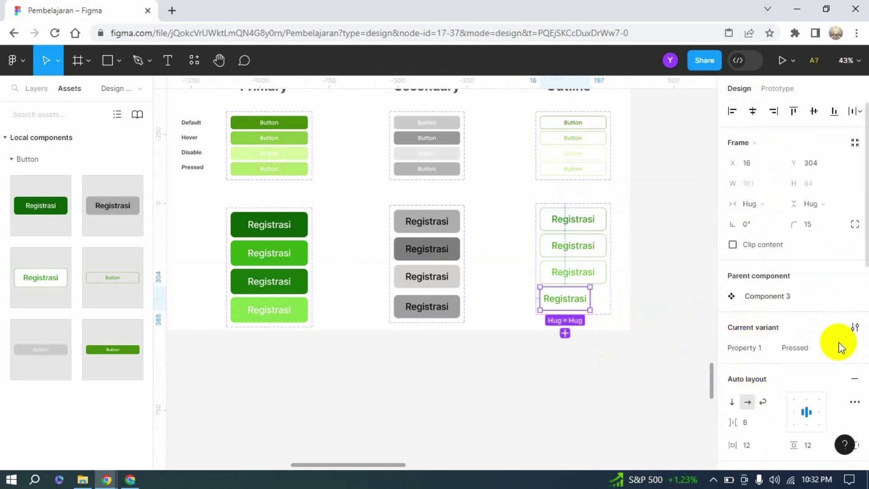
scroll(815, 339, down, 6)
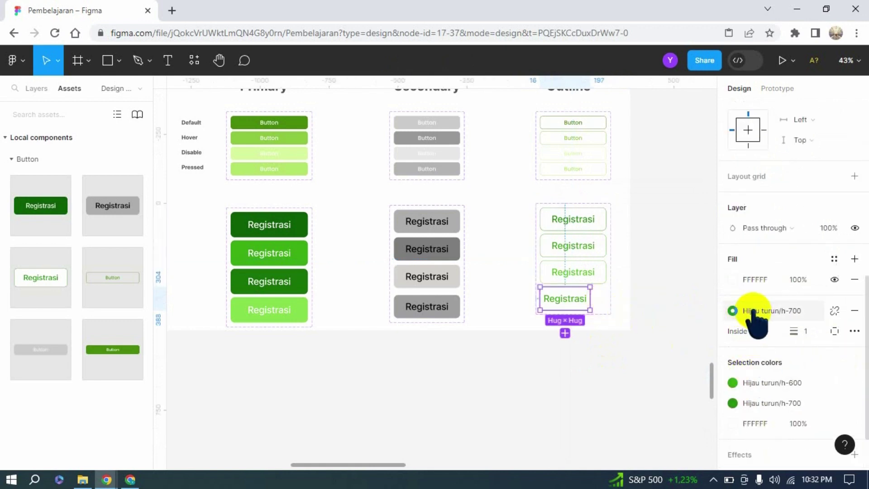
click(732, 311)
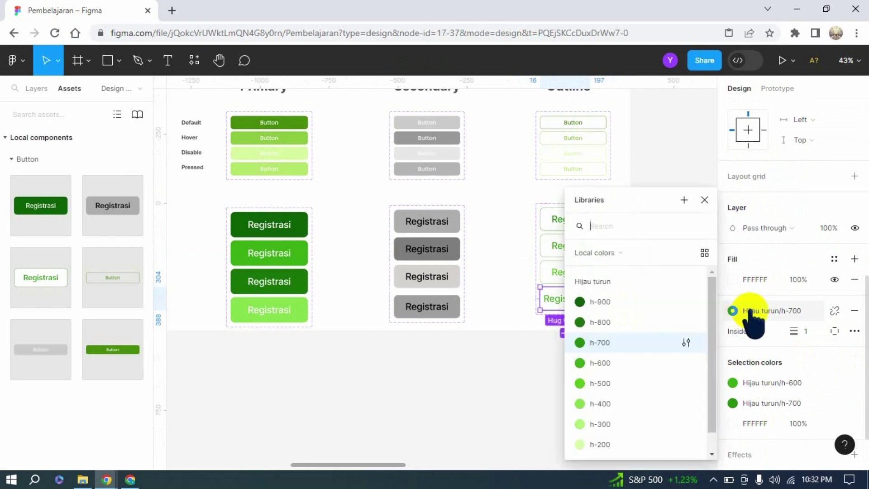
click(604, 365)
click(652, 315)
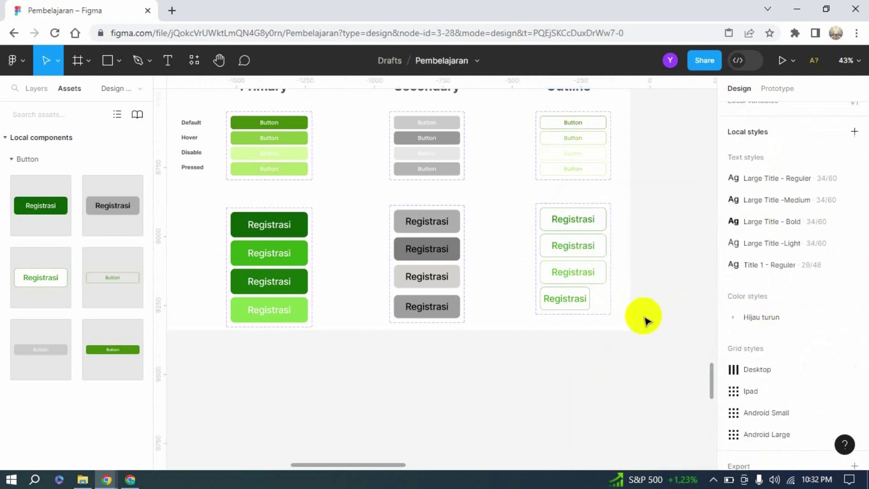
- Widen the outline Pressed variant to match the width of the variants above it
click(588, 297)
click(588, 297)
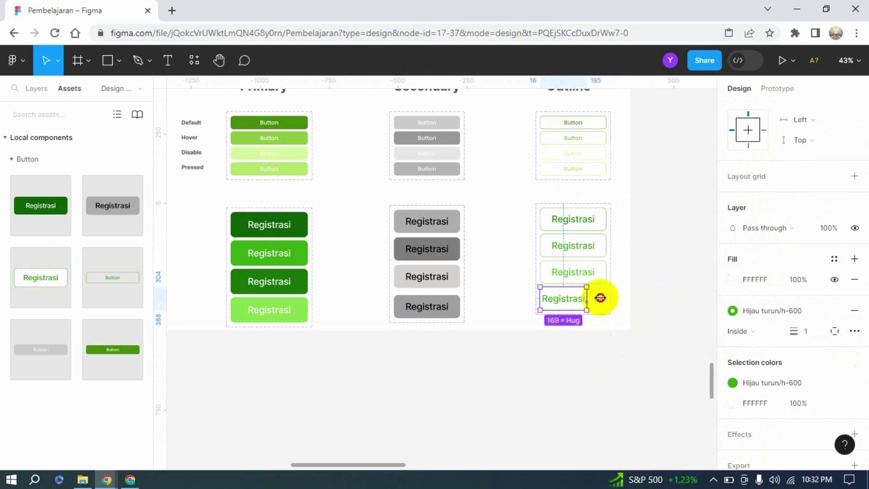
click(663, 302)
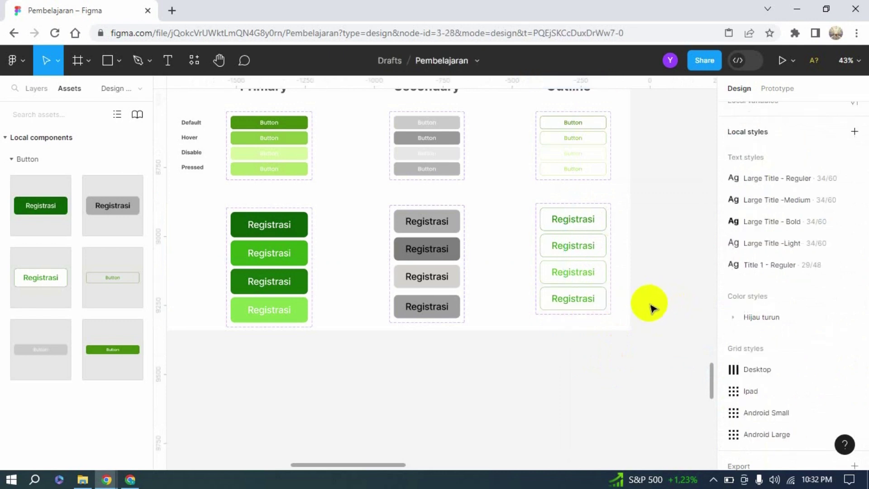
scroll(650, 307, up, 5)
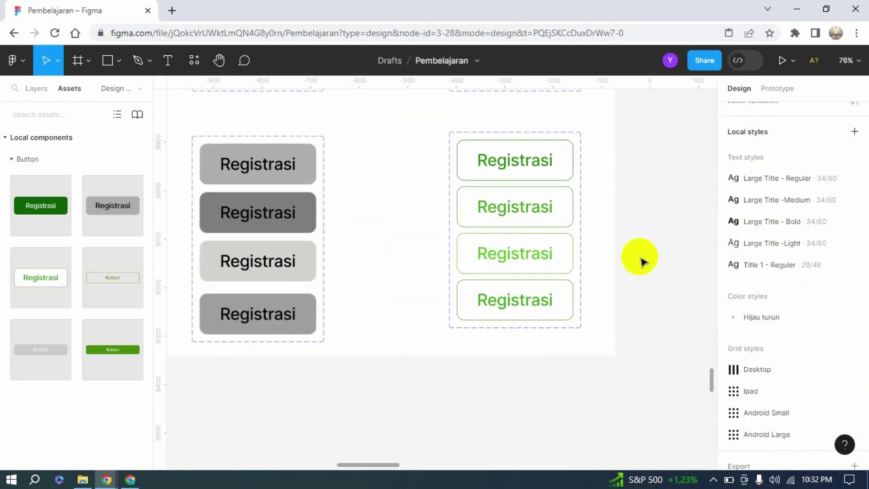
scroll(641, 260, down, 6)
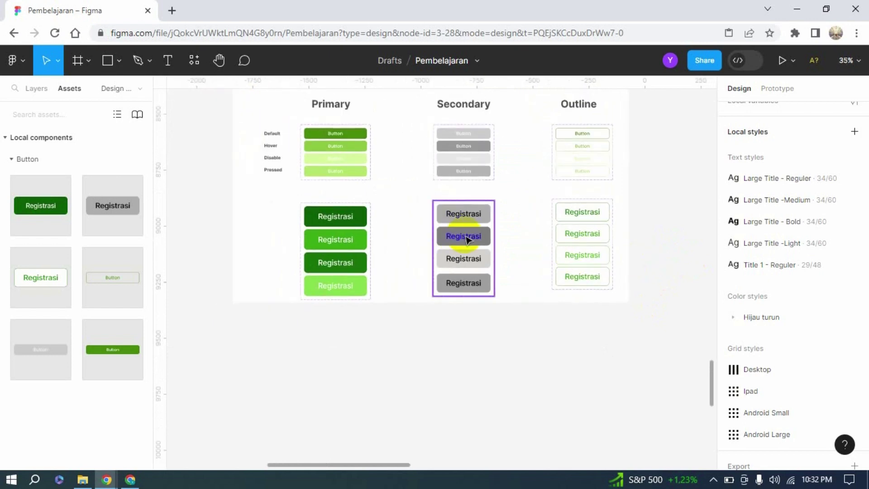
- Move the secondary and outline Registrasi component sets slightly down within the Button frame
mouse_move(466, 240)
mouse_down()
mouse_move(458, 241)
mouse_move(464, 245)
mouse_up()
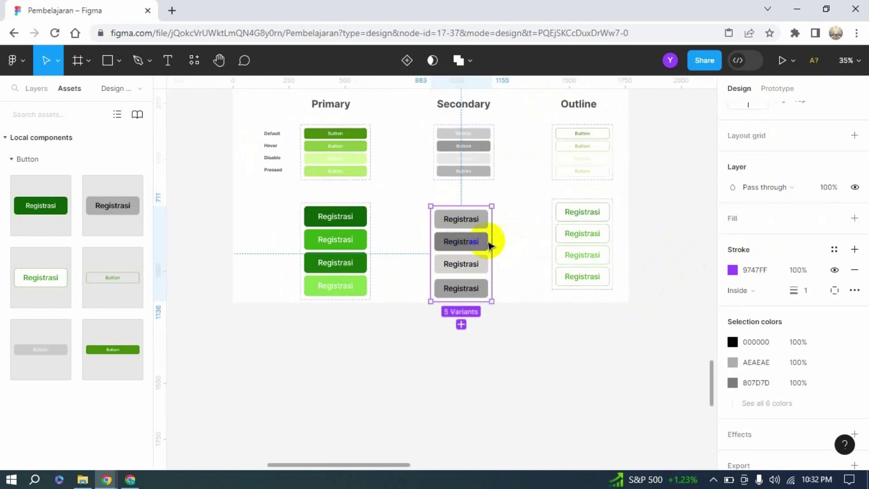
drag(577, 248, 577, 256)
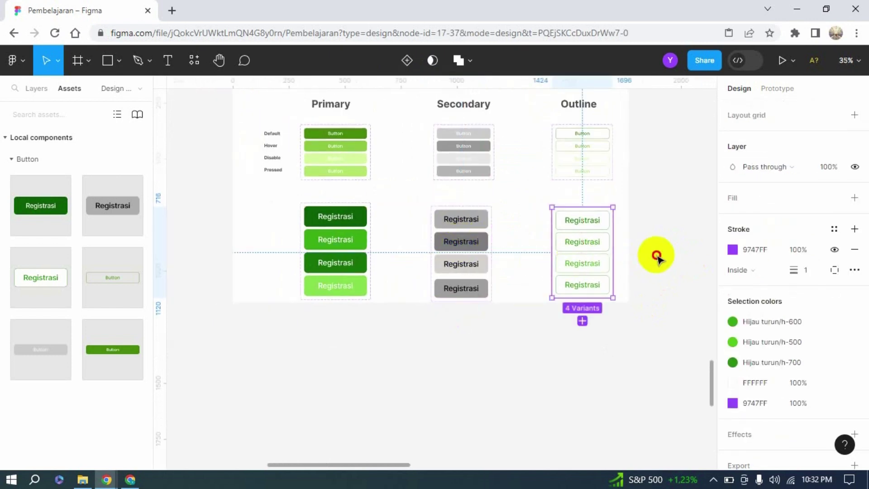
click(657, 257)
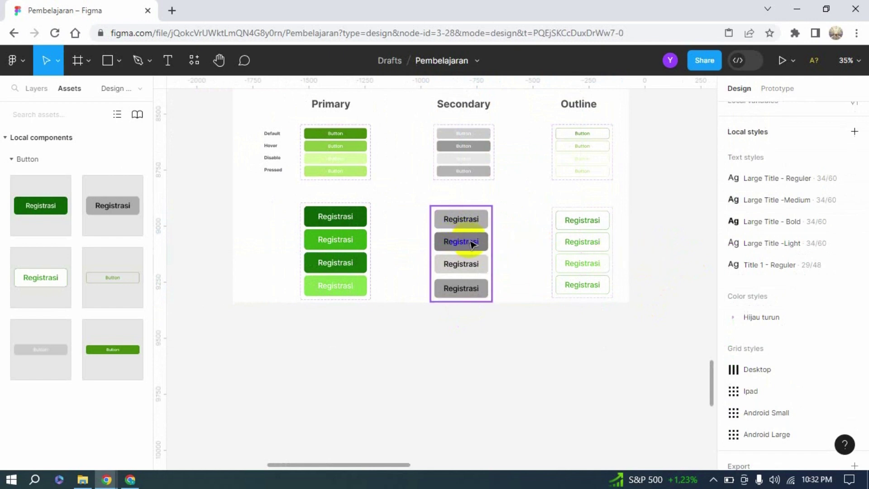
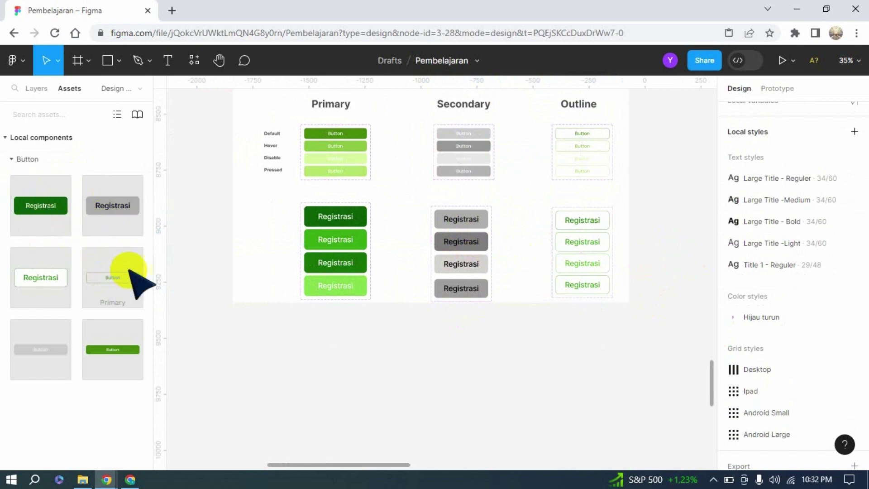
- Extend the Button frame downward to make empty space beneath the Registrasi component sets
scroll(272, 203, up, 3)
click(307, 203)
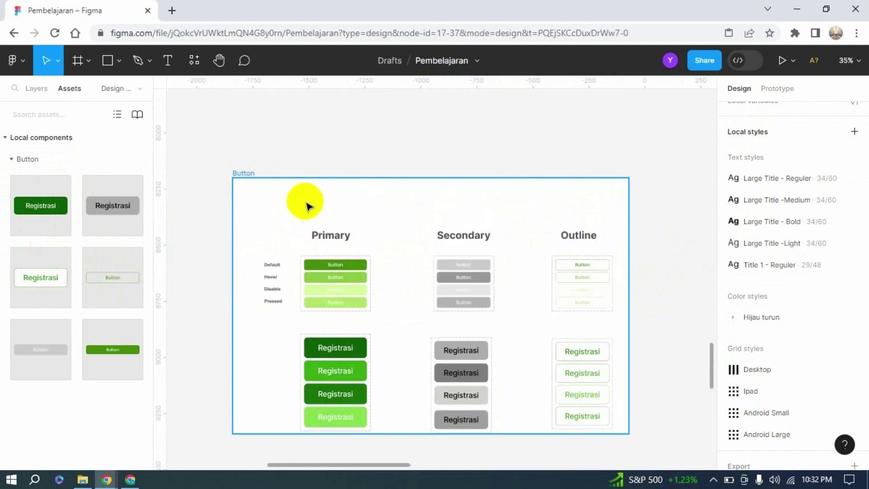
scroll(362, 254, down, 3)
drag(406, 308, 398, 434)
click(193, 240)
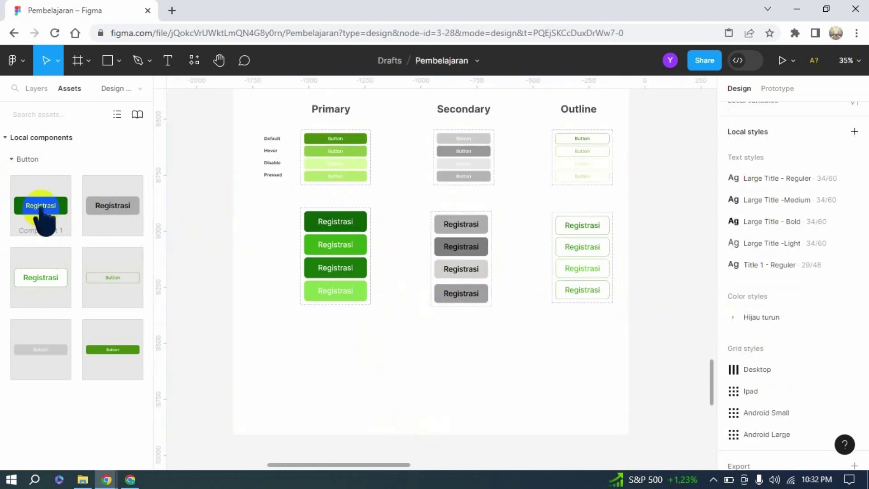
- Place instances of Component 1, Component 2 and Component 3 in a row beneath their sets, removing the old outline Button instance placed by mistake
drag(39, 208, 345, 366)
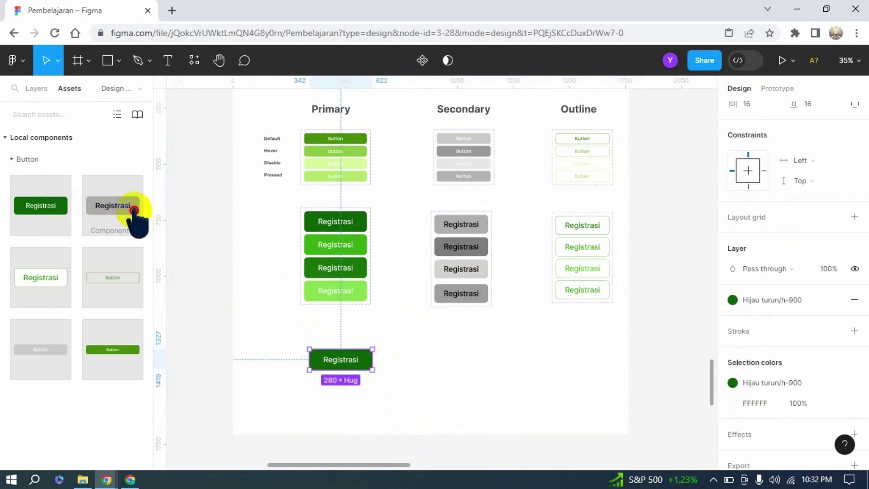
drag(118, 211, 473, 361)
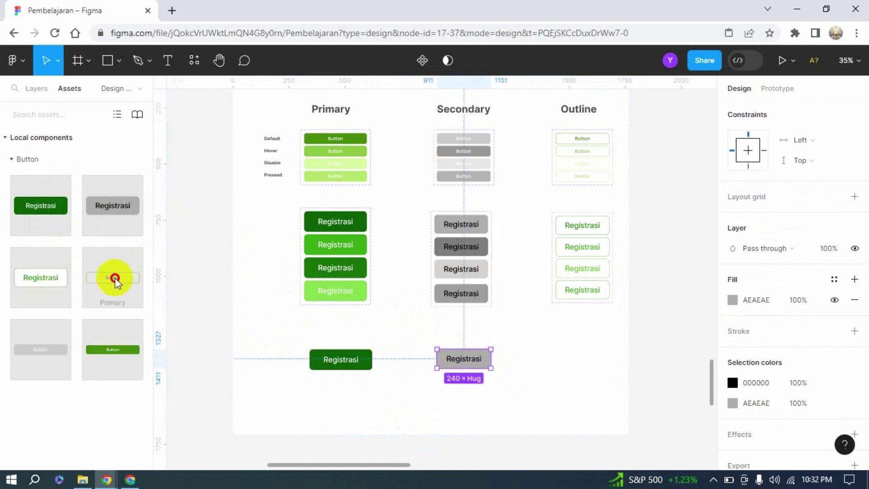
drag(115, 278, 600, 371)
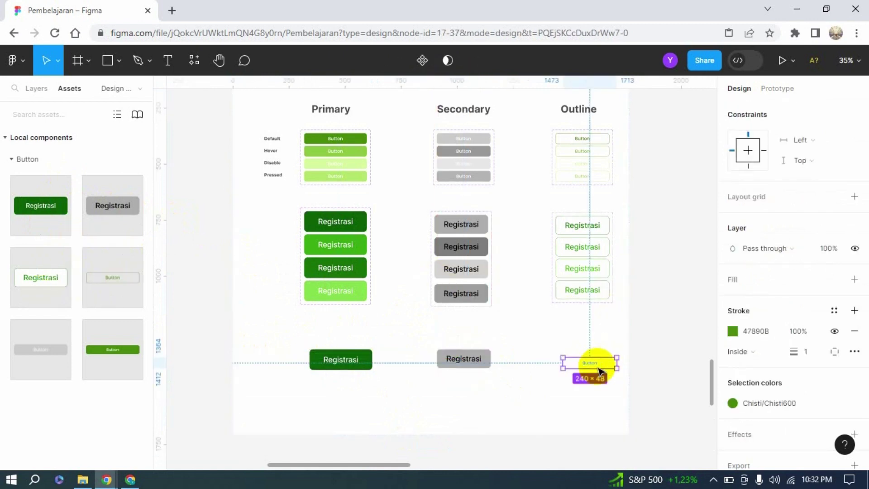
key(Delete)
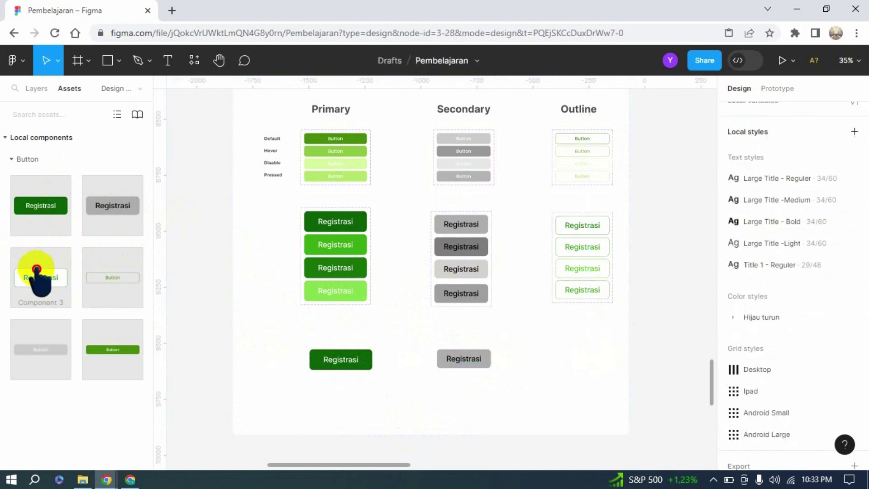
drag(35, 272, 576, 355)
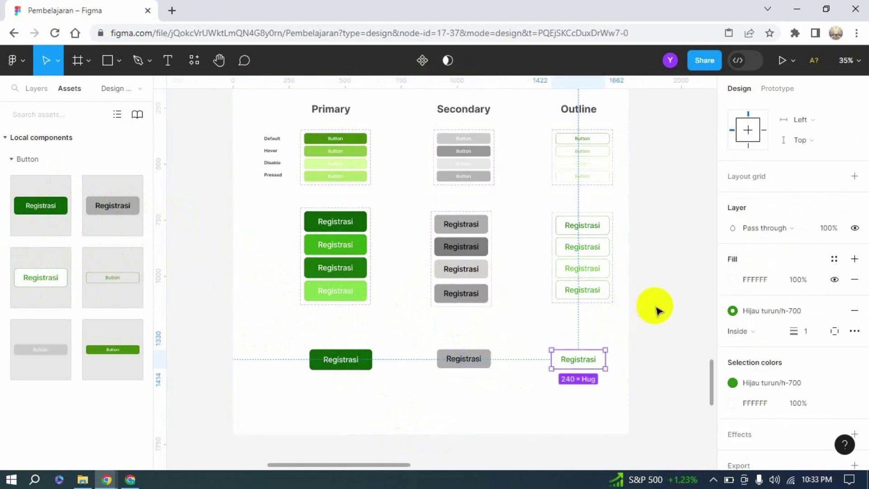
click(656, 312)
- Examine the three placed Registrasi instances alongside the component sets above them
scroll(656, 314, down, 2)
click(584, 333)
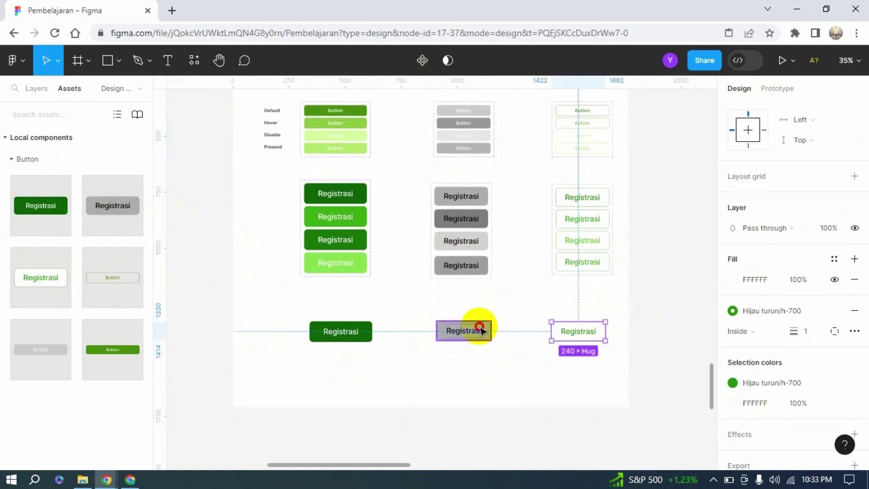
click(473, 329)
click(577, 332)
click(466, 339)
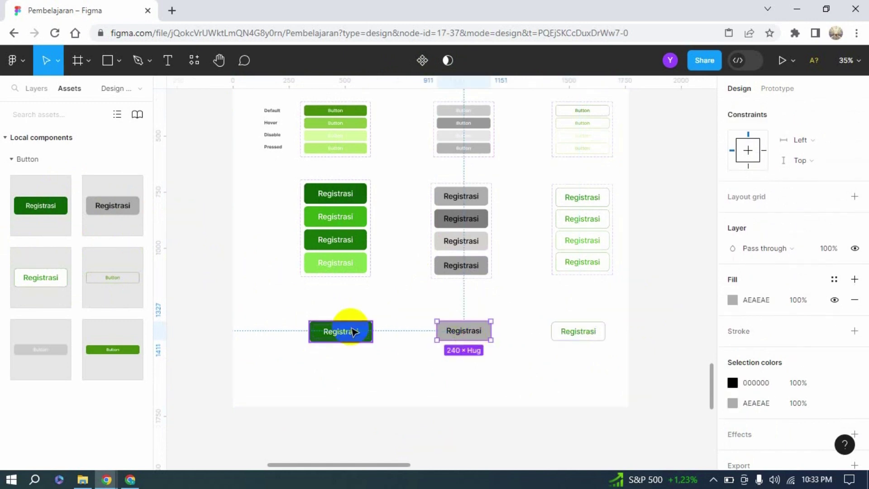
click(308, 308)
scroll(430, 291, up, 3)
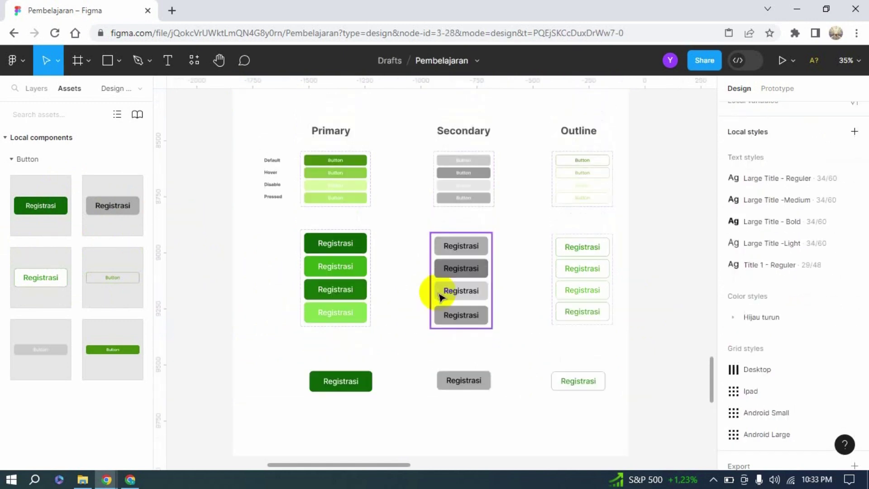
scroll(449, 305, down, 1)
scroll(633, 340, down, 1)
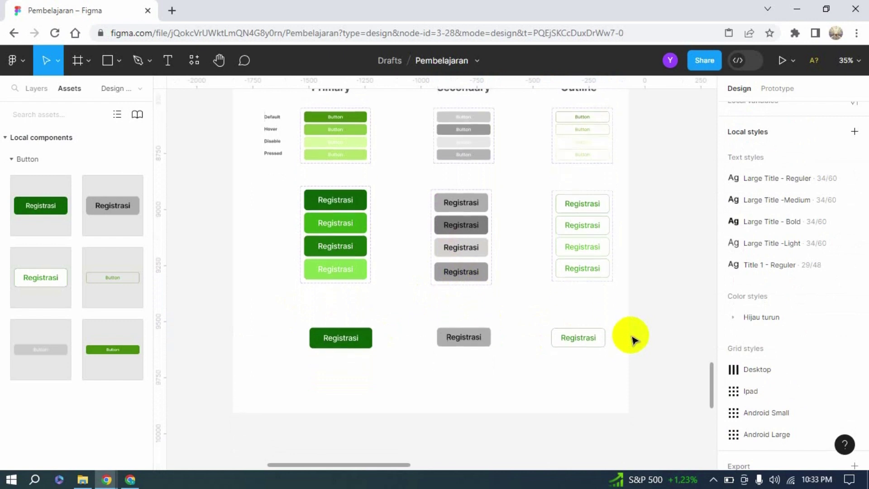
drag(300, 324, 631, 376)
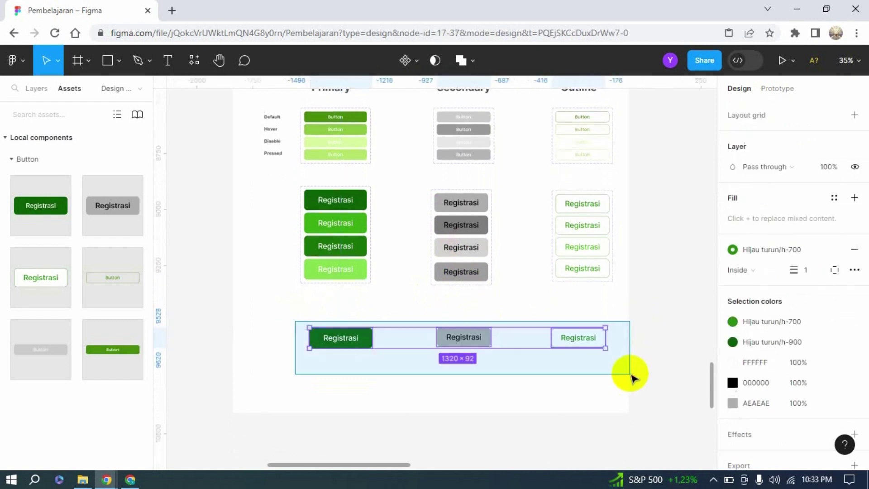
click(649, 335)
- Switch the primary Registrasi instance's Property 1 to Disable, and finally set it to Pressed
click(358, 342)
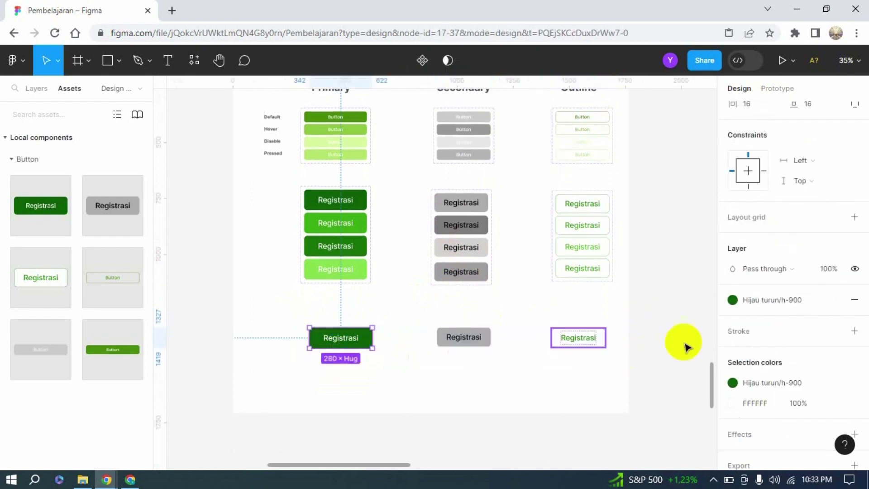
scroll(866, 312, up, 5)
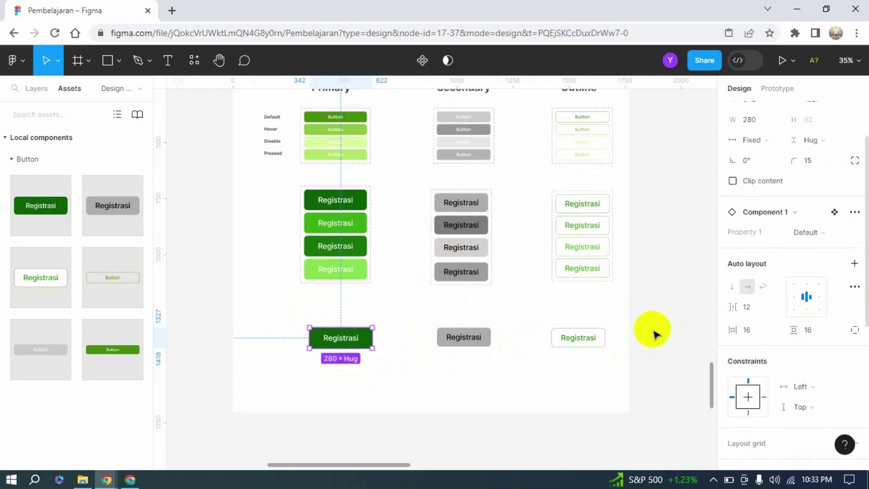
click(825, 231)
click(824, 232)
click(832, 233)
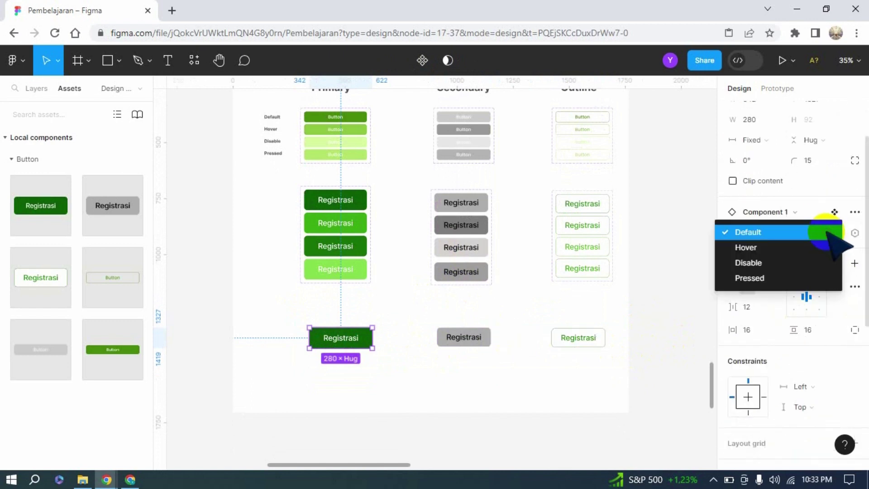
click(771, 262)
click(822, 232)
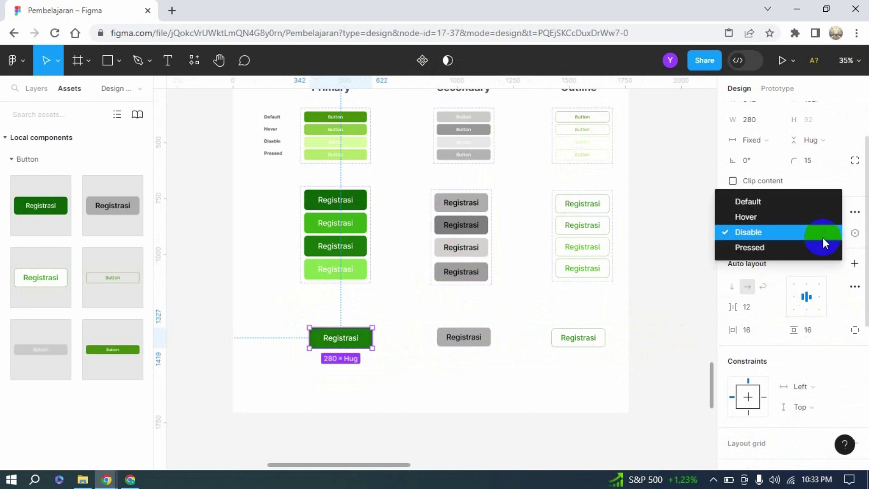
click(822, 246)
- Set the secondary Registrasi instance's Property 1 to Disable
click(484, 337)
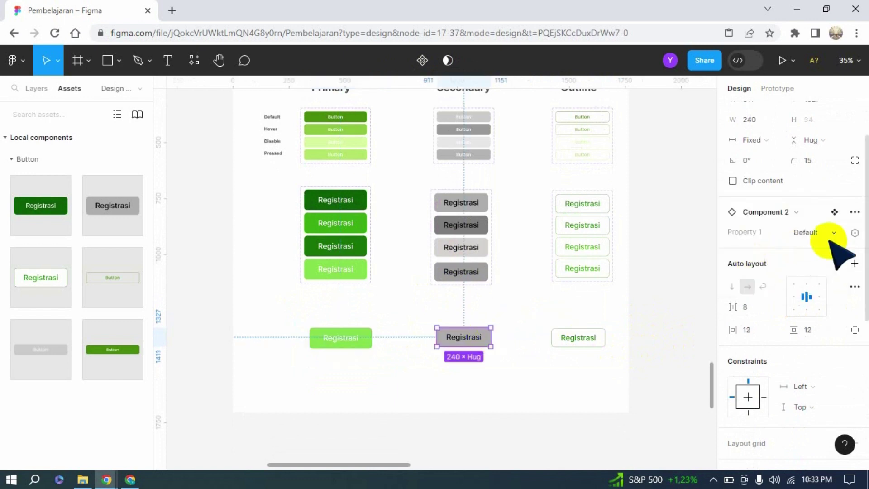
click(822, 232)
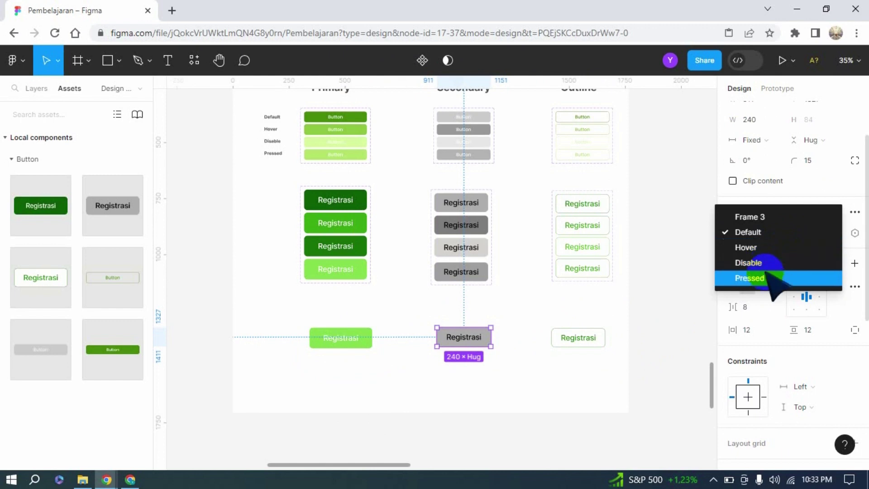
click(776, 262)
click(598, 340)
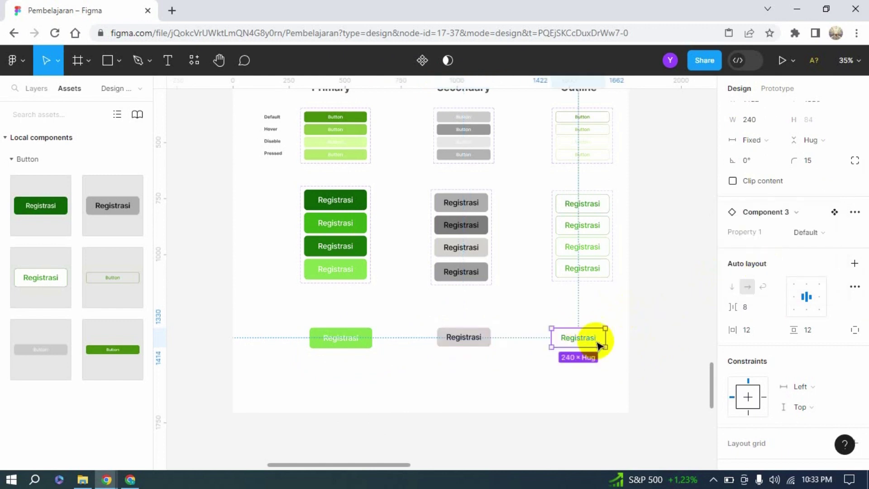
click(645, 283)
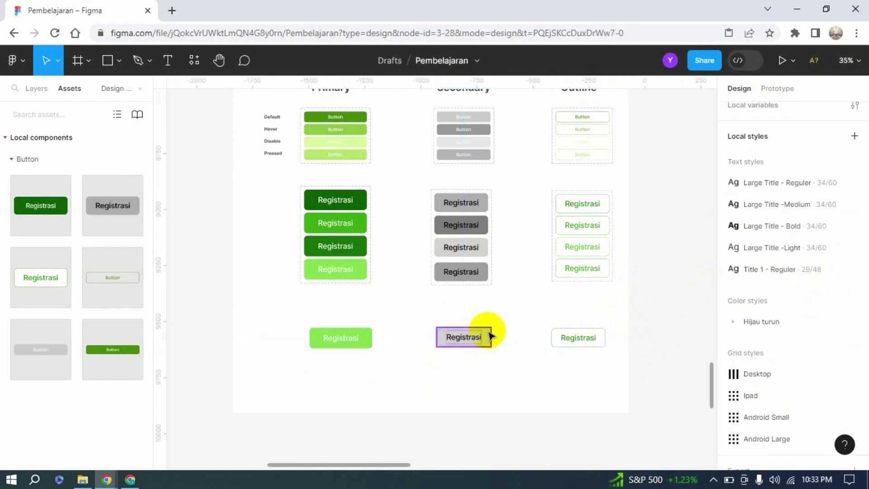